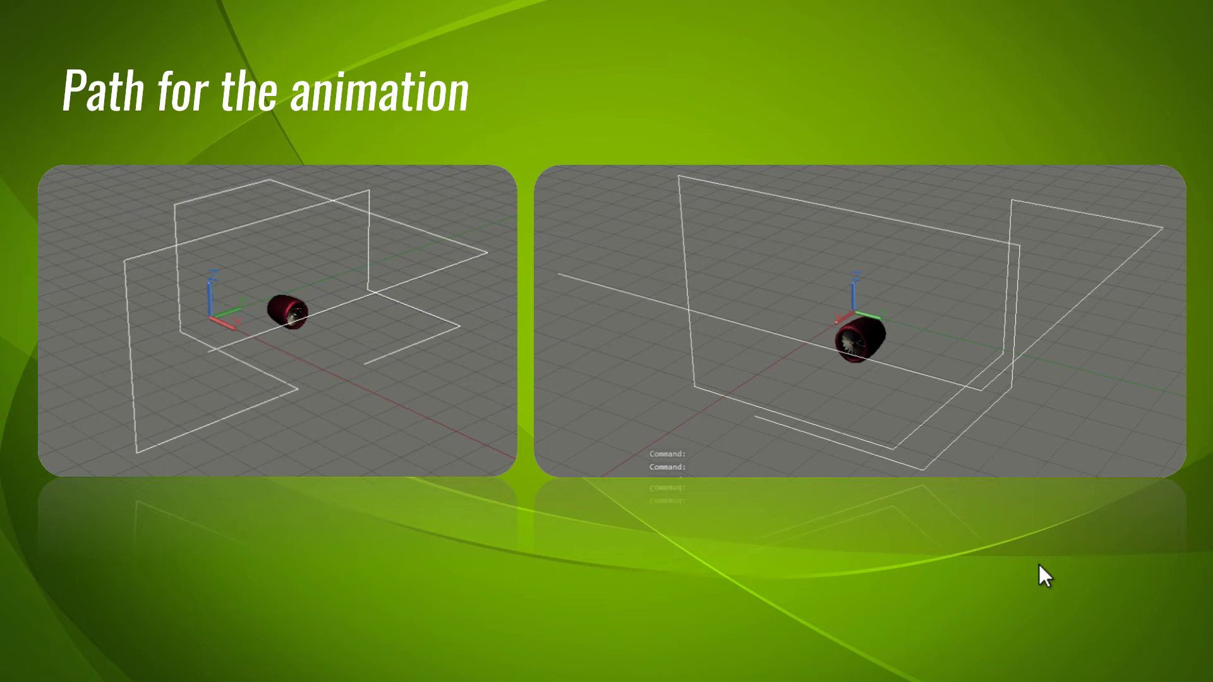
pyautogui.click(796, 395)
pyautogui.press('Right')
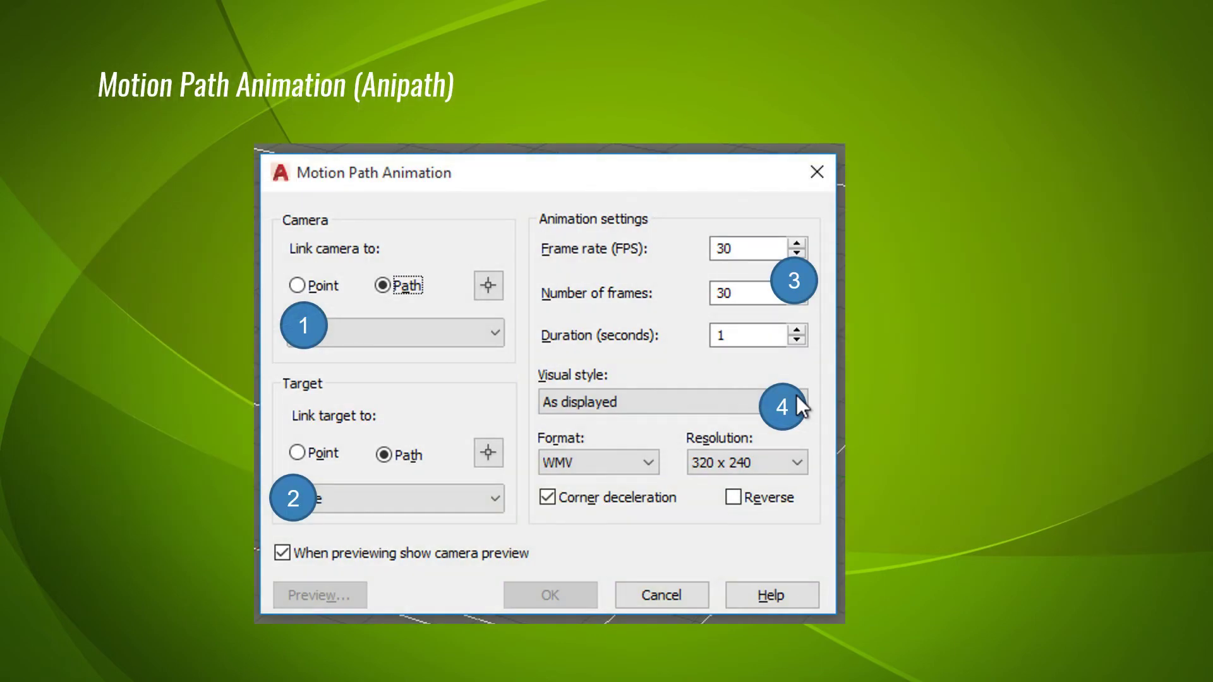
pyautogui.click(590, 346)
pyautogui.click(305, 307)
pyautogui.click(436, 292)
pyautogui.click(321, 286)
pyautogui.click(375, 294)
pyautogui.click(335, 413)
pyautogui.click(322, 451)
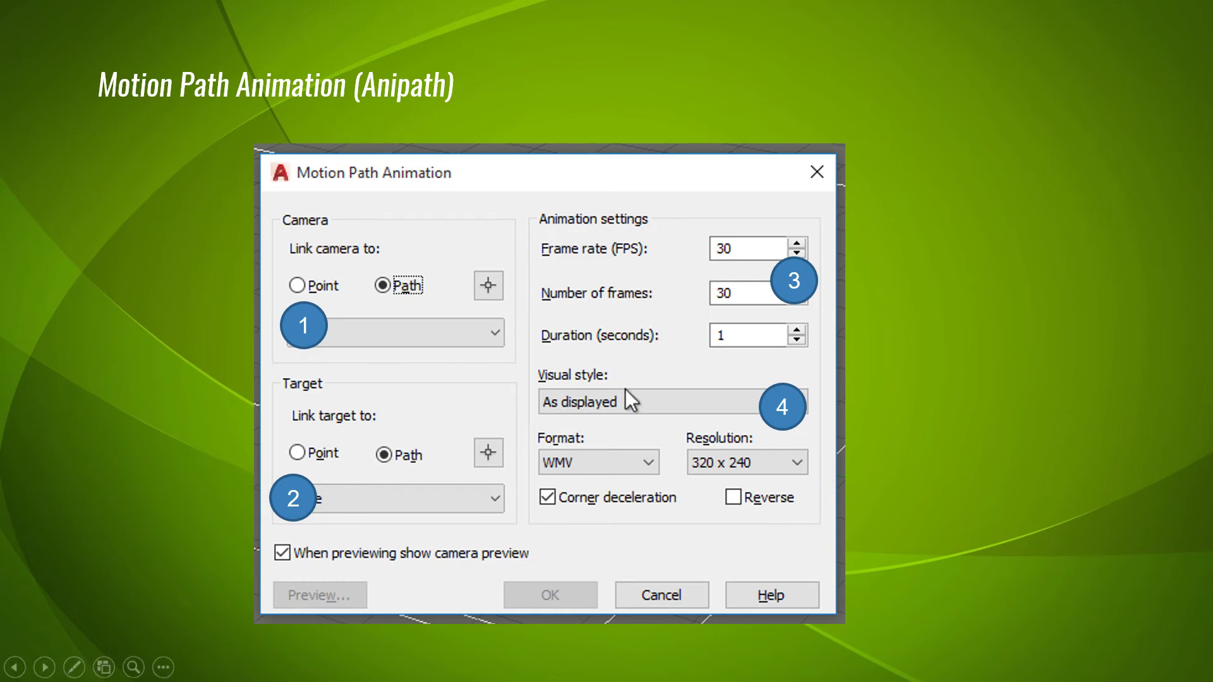
pyautogui.click(782, 269)
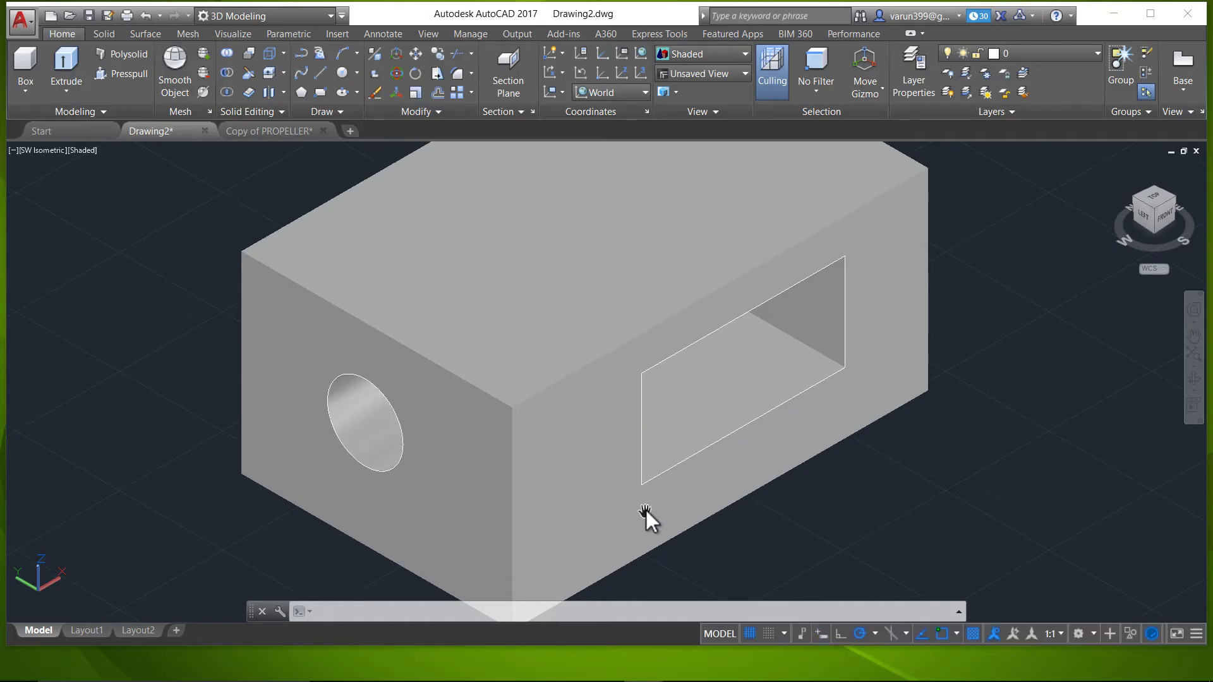
# - Start a 3D polyline with Ortho on, running past the block's left end, along its front and vertically up at the right
pyautogui.scroll(-4, 646, 510)
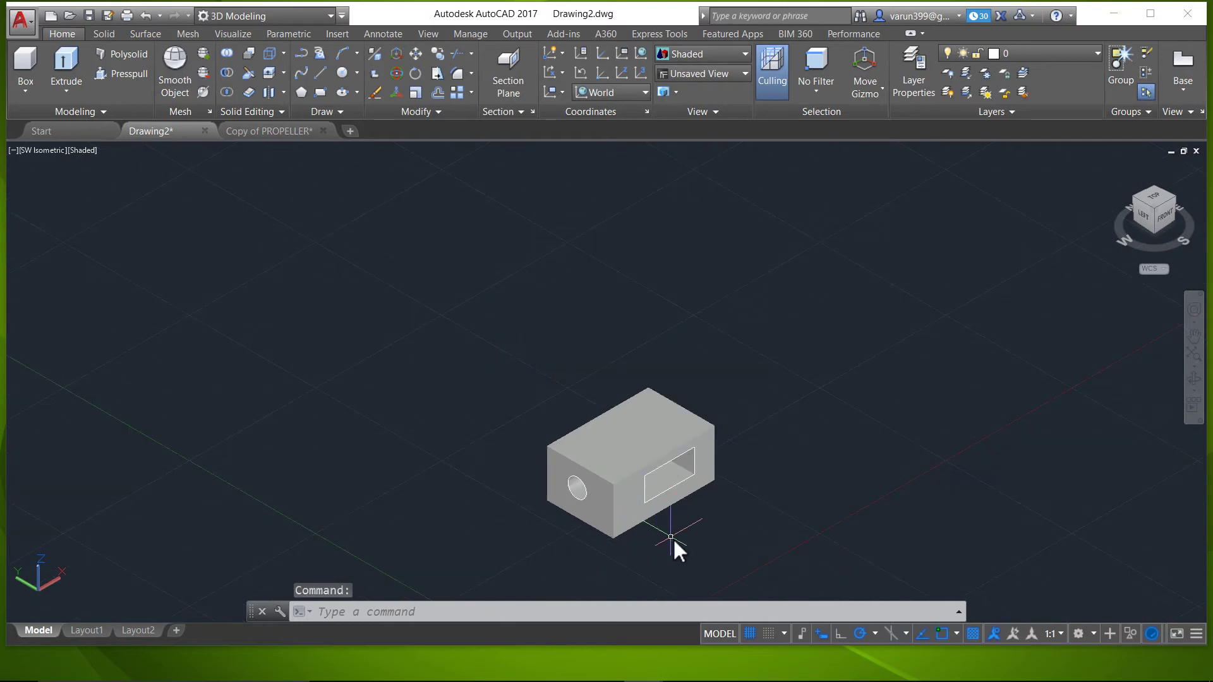
pyautogui.keyDown('shift'); pyautogui.moveTo(674, 539); pyautogui.dragTo(612, 486, button='middle'); pyautogui.keyUp('shift')
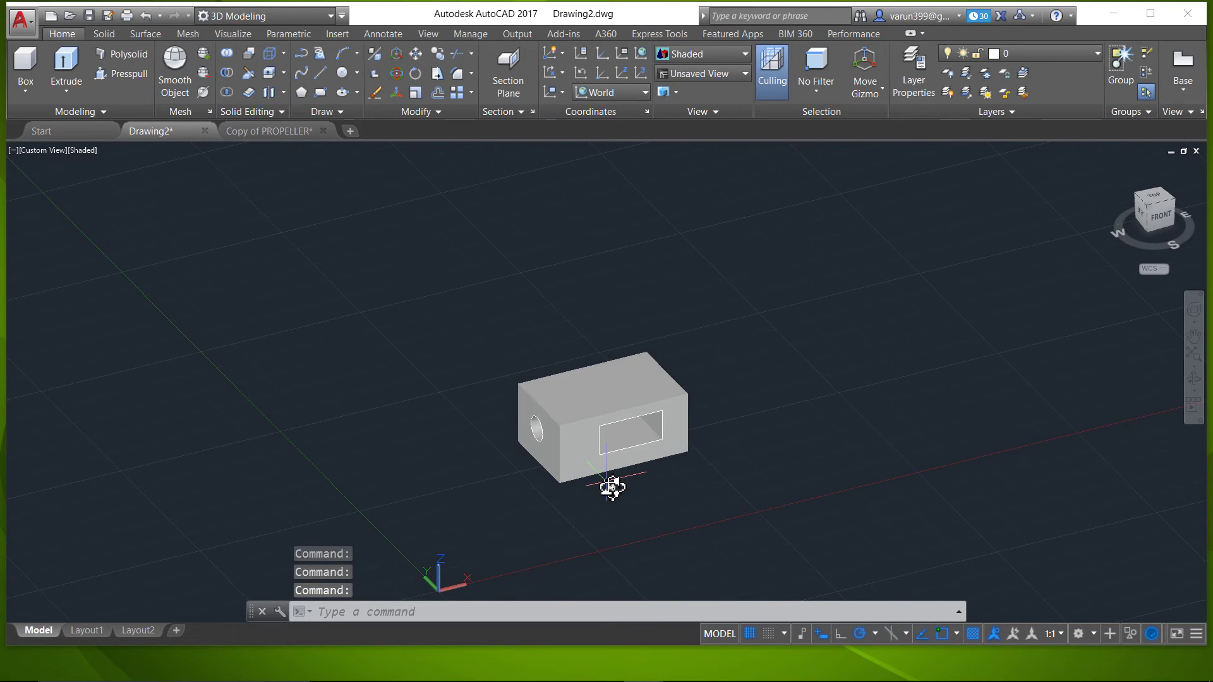
pyautogui.write('3DPOLY')
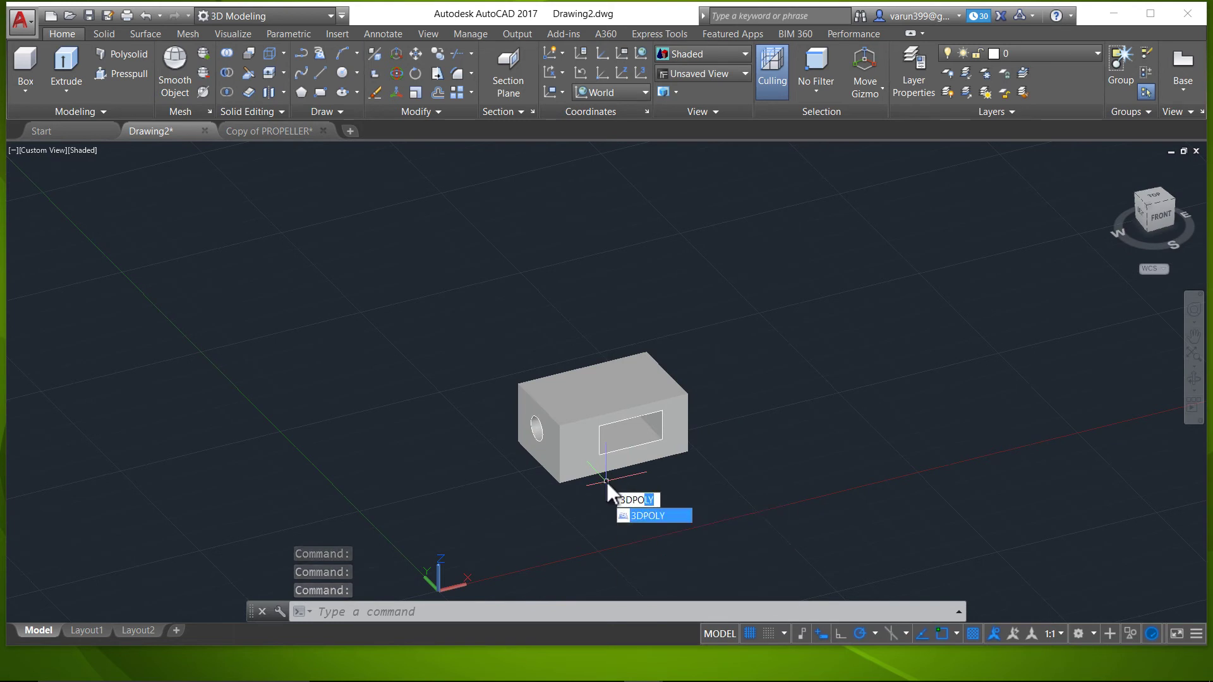
pyautogui.press('Return')
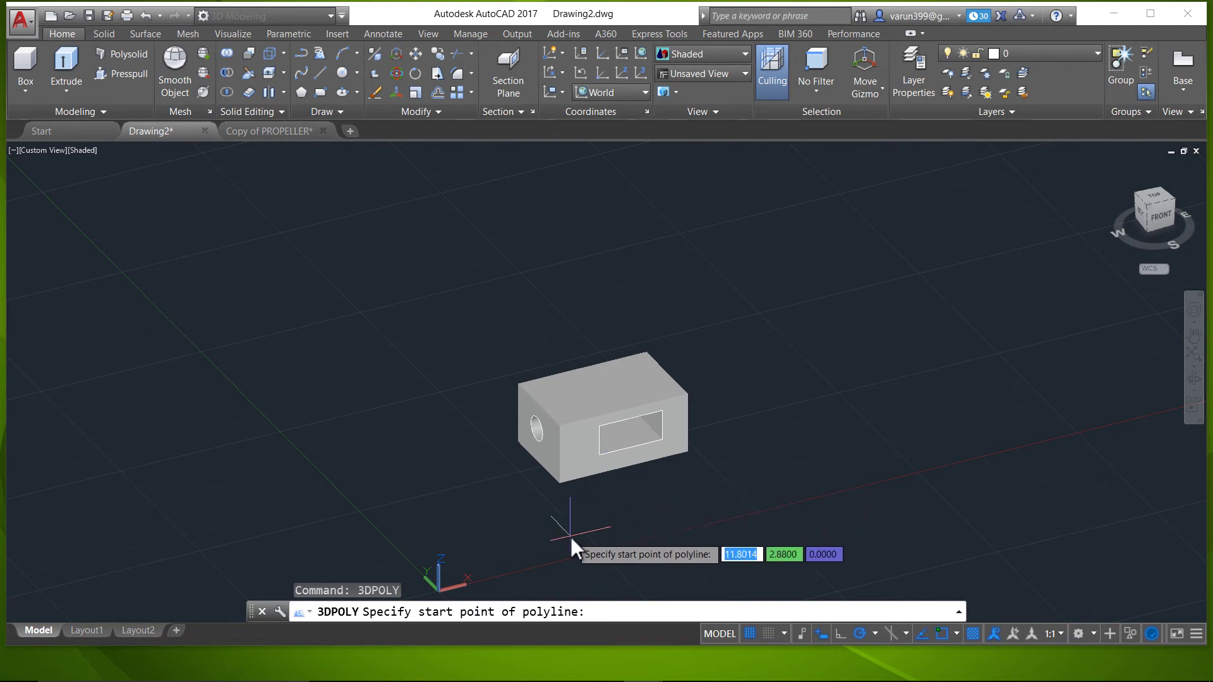
pyautogui.click(407, 489)
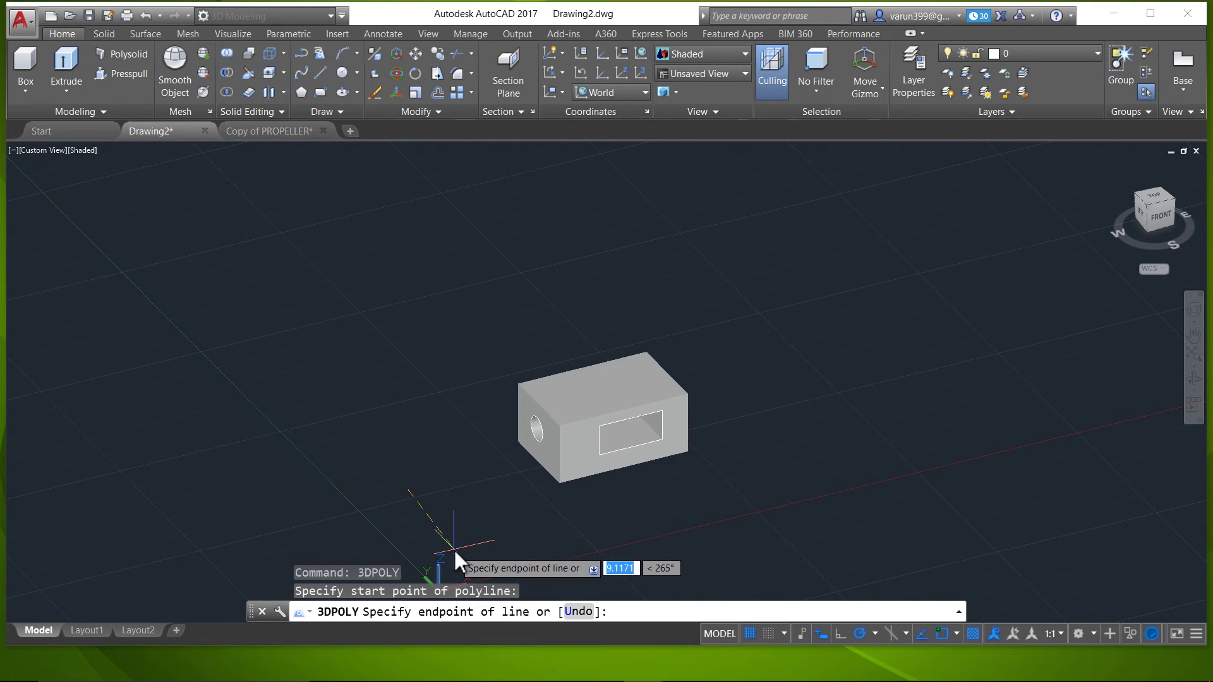
pyautogui.press('F8')
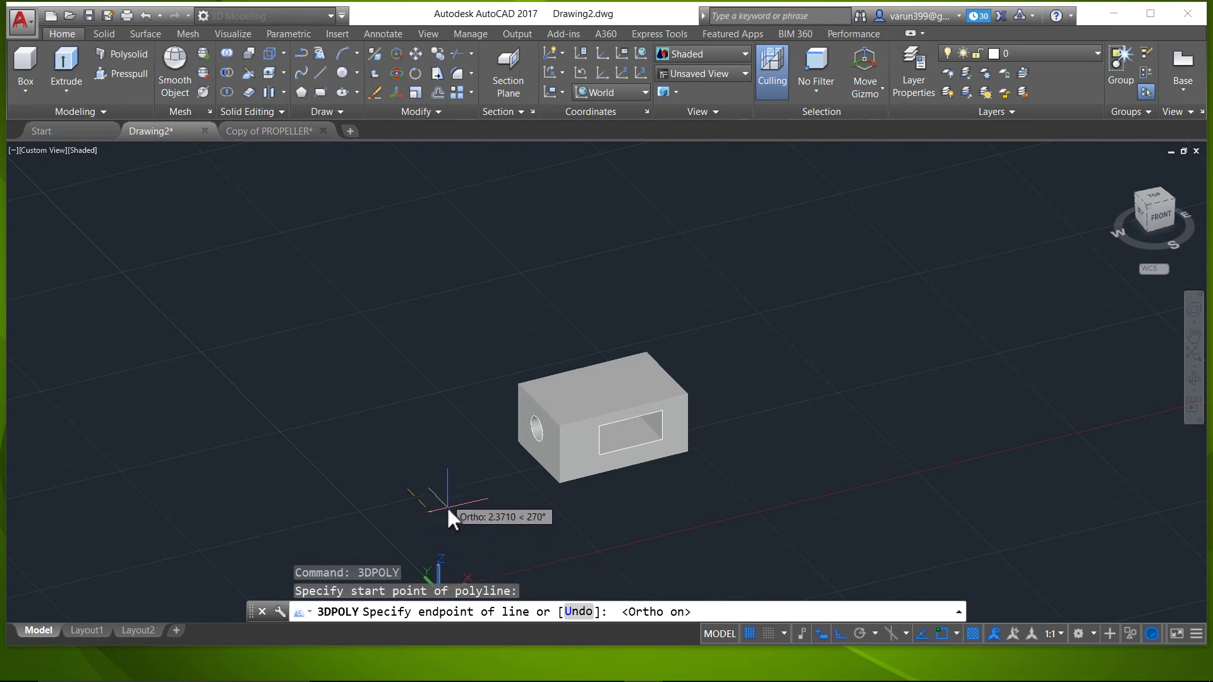
pyautogui.click(484, 563)
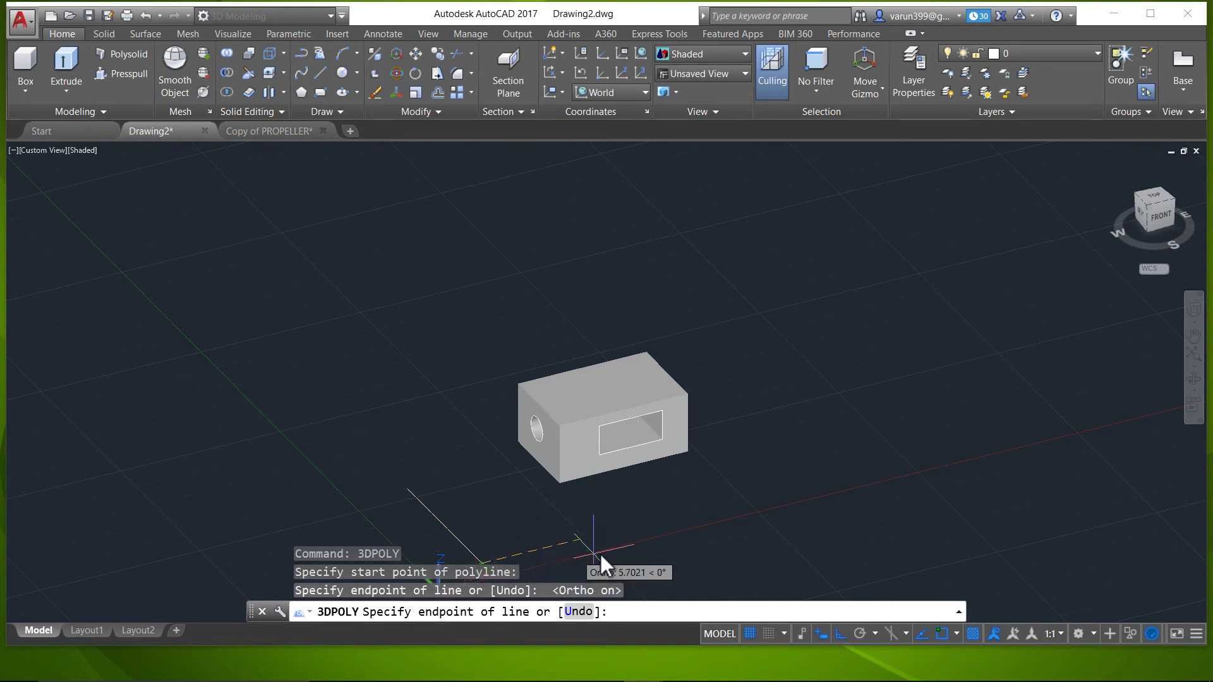
pyautogui.click(855, 507)
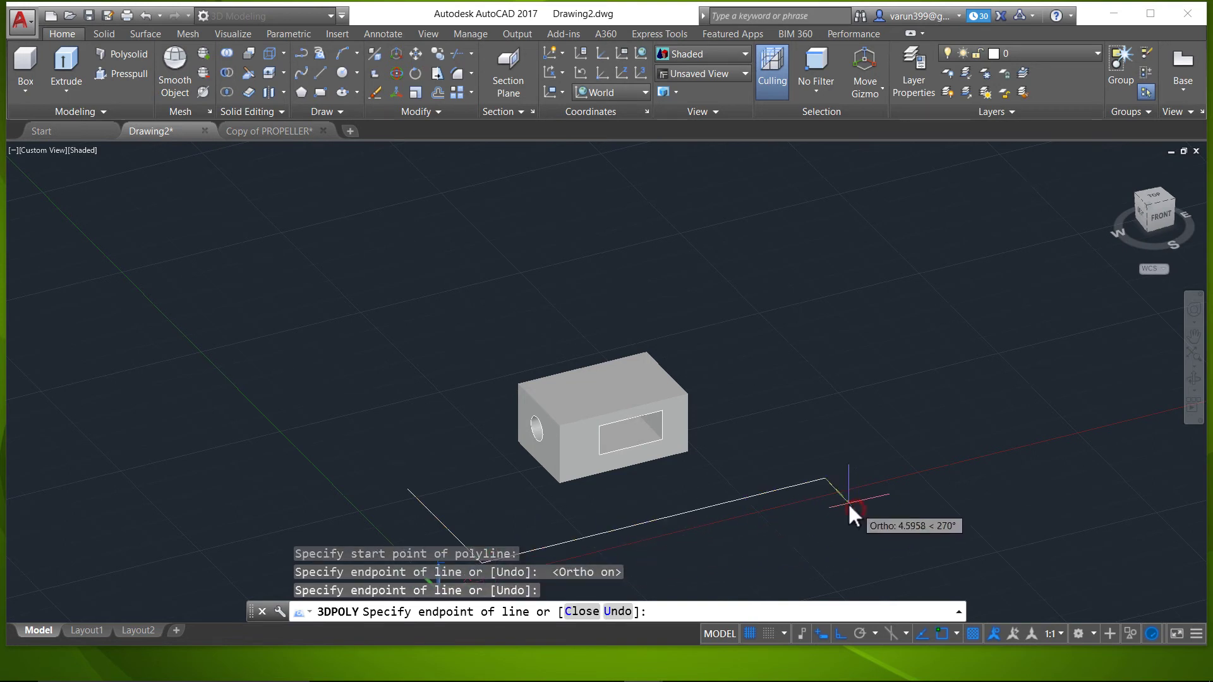
pyautogui.click(847, 347)
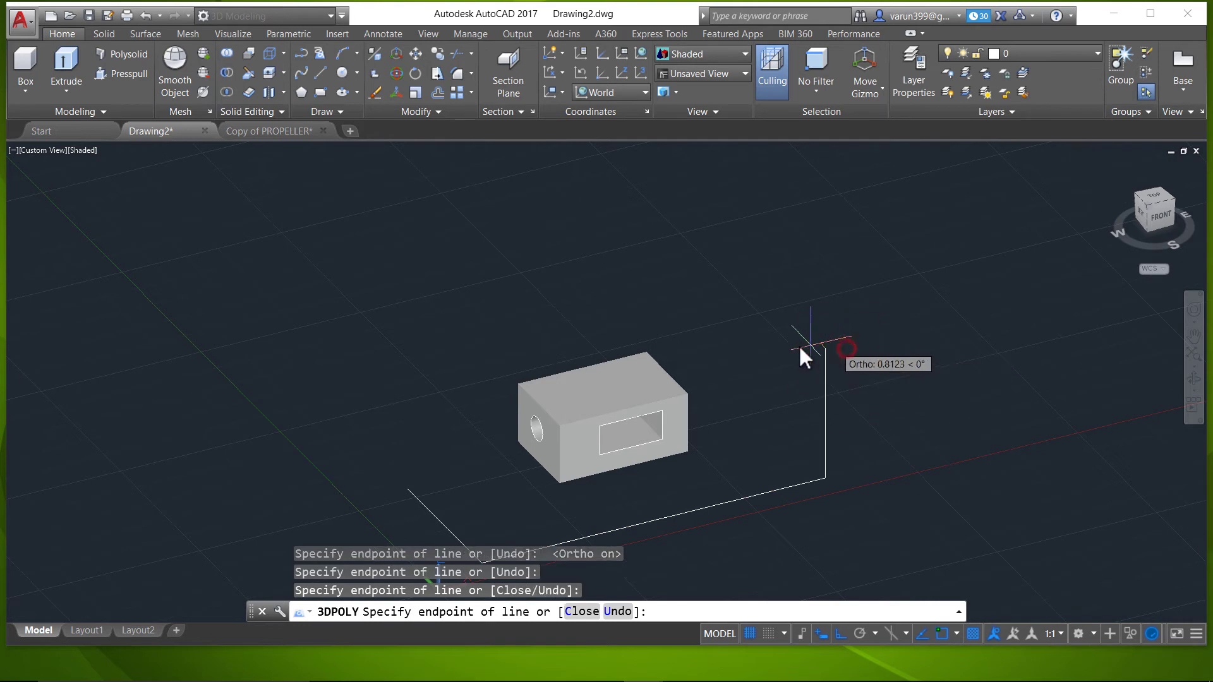
# - Continue the 3D polyline behind the block with stepped orthogonal segments, including vertical drops, and end it near its start point
pyautogui.click(714, 349)
pyautogui.click(643, 275)
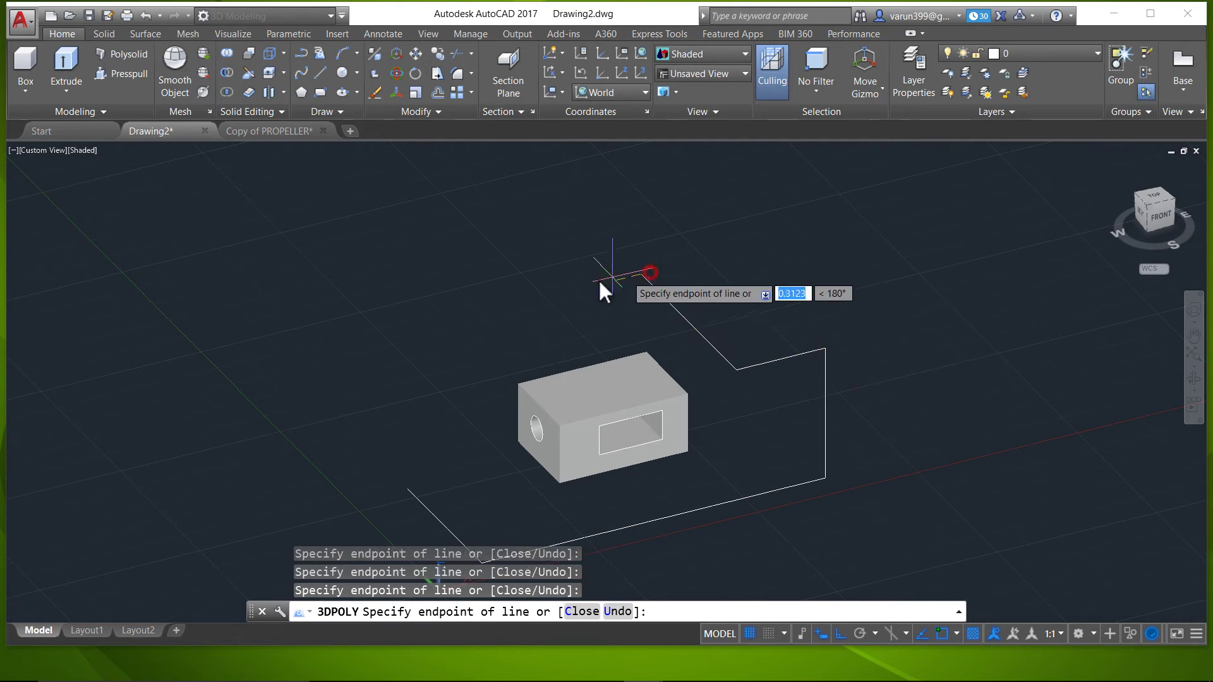
pyautogui.click(520, 303)
pyautogui.click(436, 256)
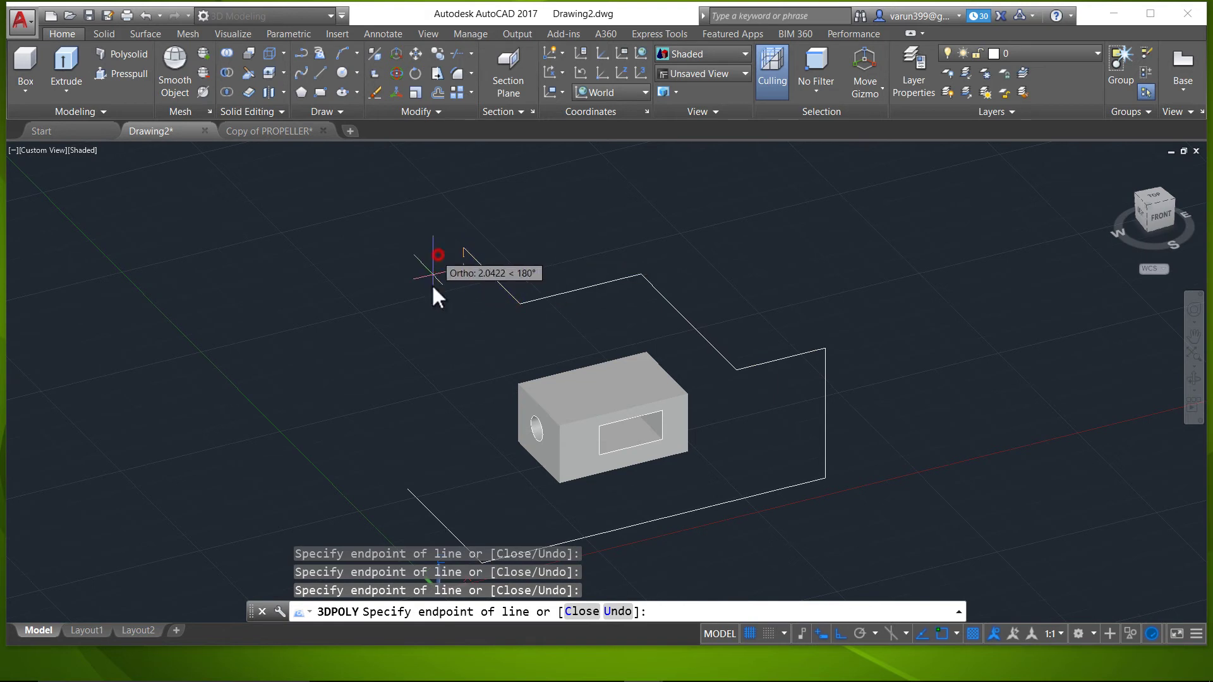
pyautogui.click(428, 320)
pyautogui.click(316, 342)
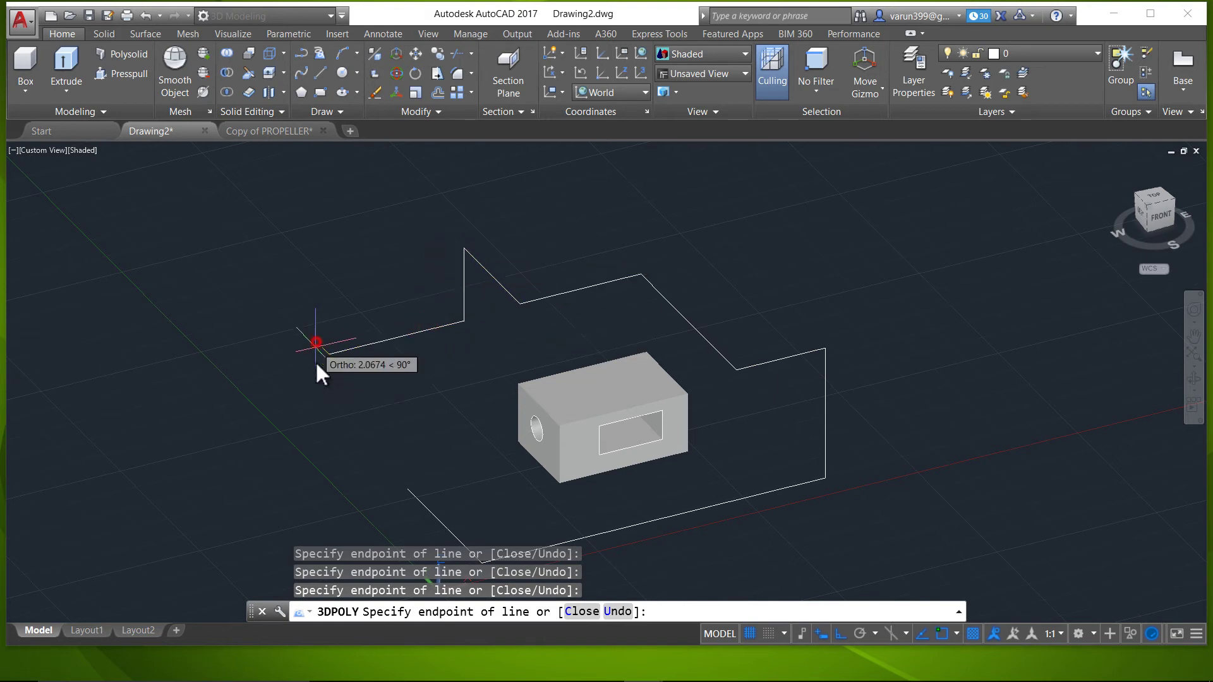
pyautogui.click(318, 402)
pyautogui.click(422, 446)
pyautogui.press('Escape')
pyautogui.press('Escape')
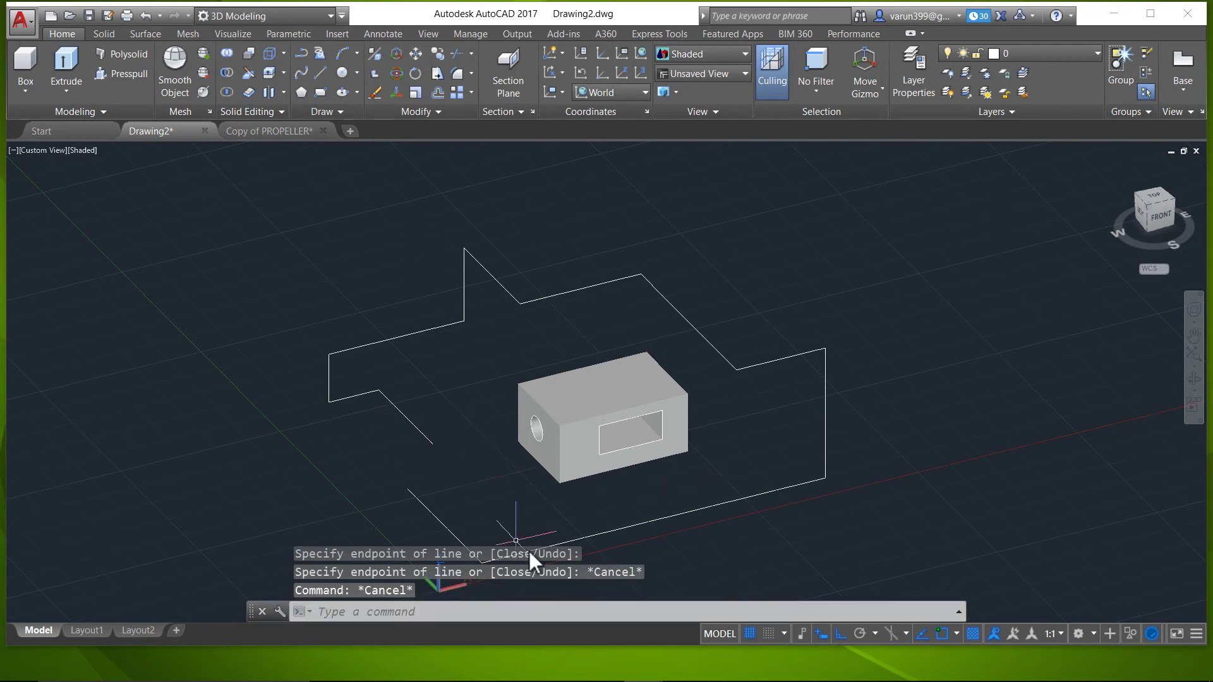
pyautogui.moveTo(534, 544)
pyautogui.keyDown('shift'); pyautogui.mouseDown(button='middle')
pyautogui.moveTo(618, 506)
pyautogui.moveTo(866, 512)
pyautogui.moveTo(863, 525)
pyautogui.moveTo(675, 506)
pyautogui.moveTo(537, 539)
pyautogui.mouseUp(button='middle'); pyautogui.keyUp('shift')
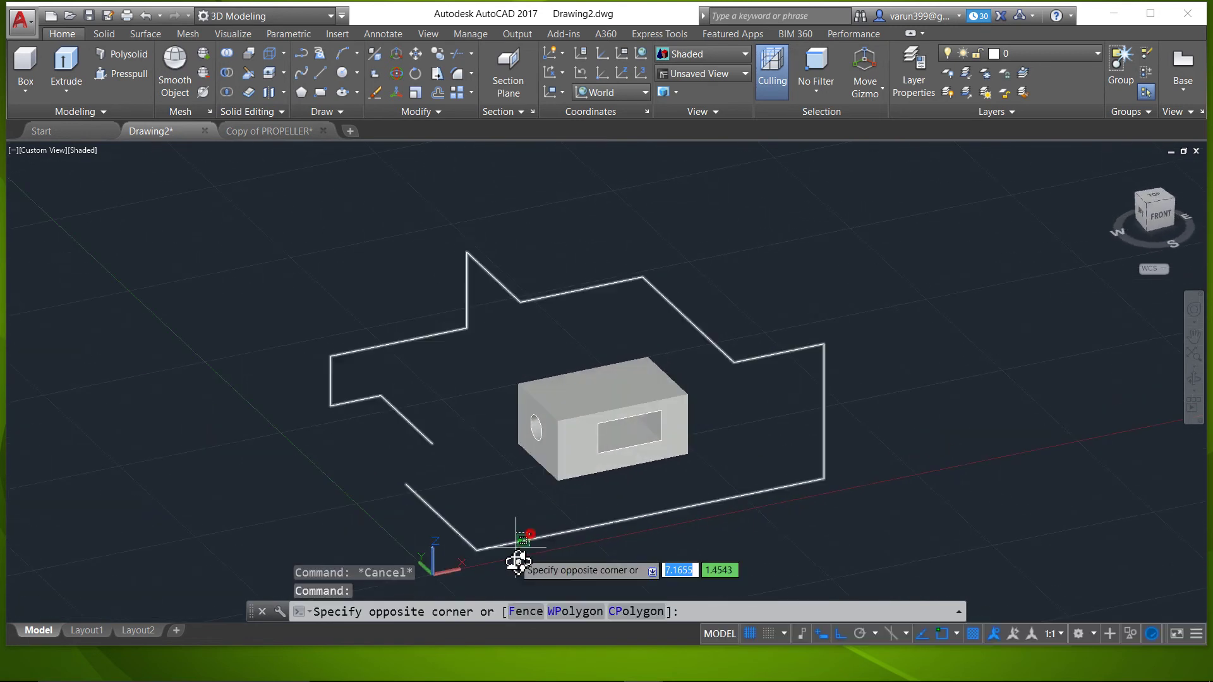
pyautogui.click(528, 554)
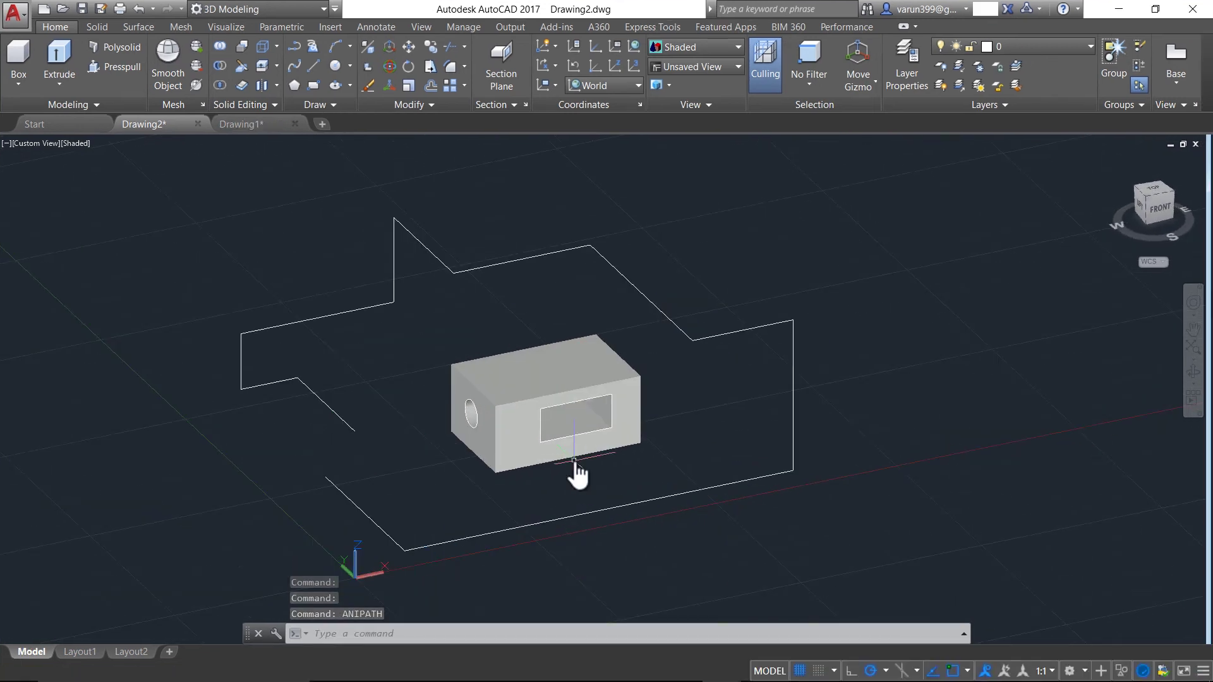
# - Start a motion path animation with ANIPATH and link the camera to the 3D polyline as Path1
pyautogui.moveTo(572, 463)
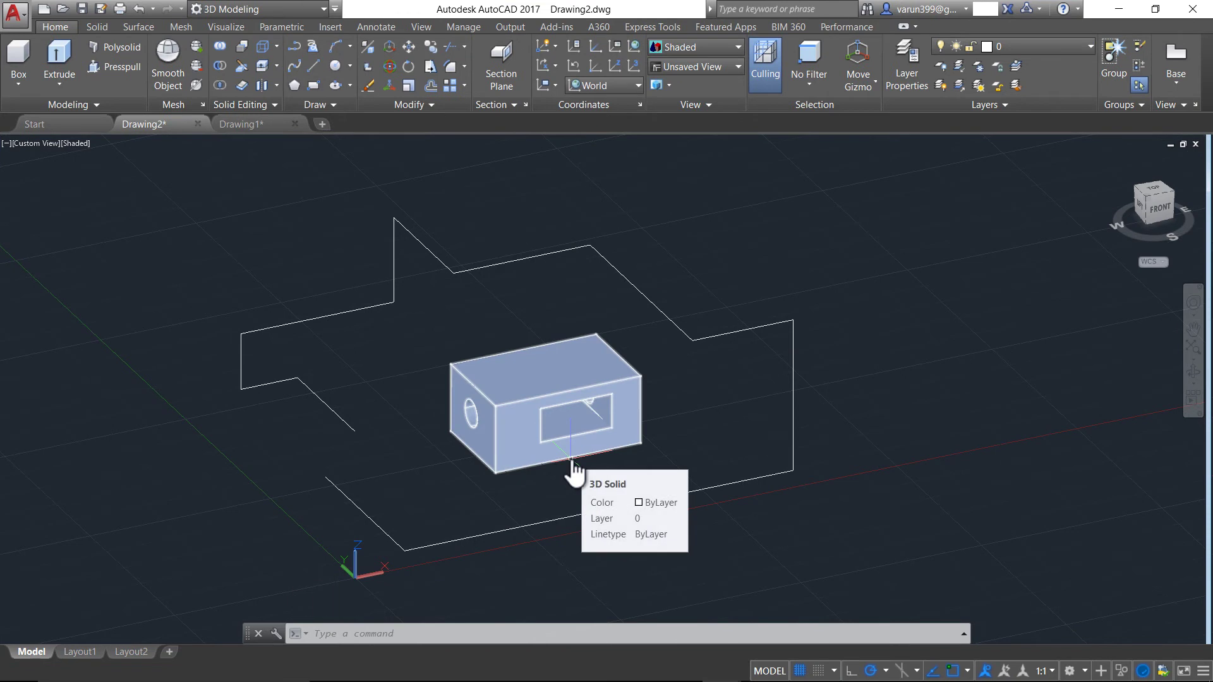
pyautogui.write('ANIPATH')
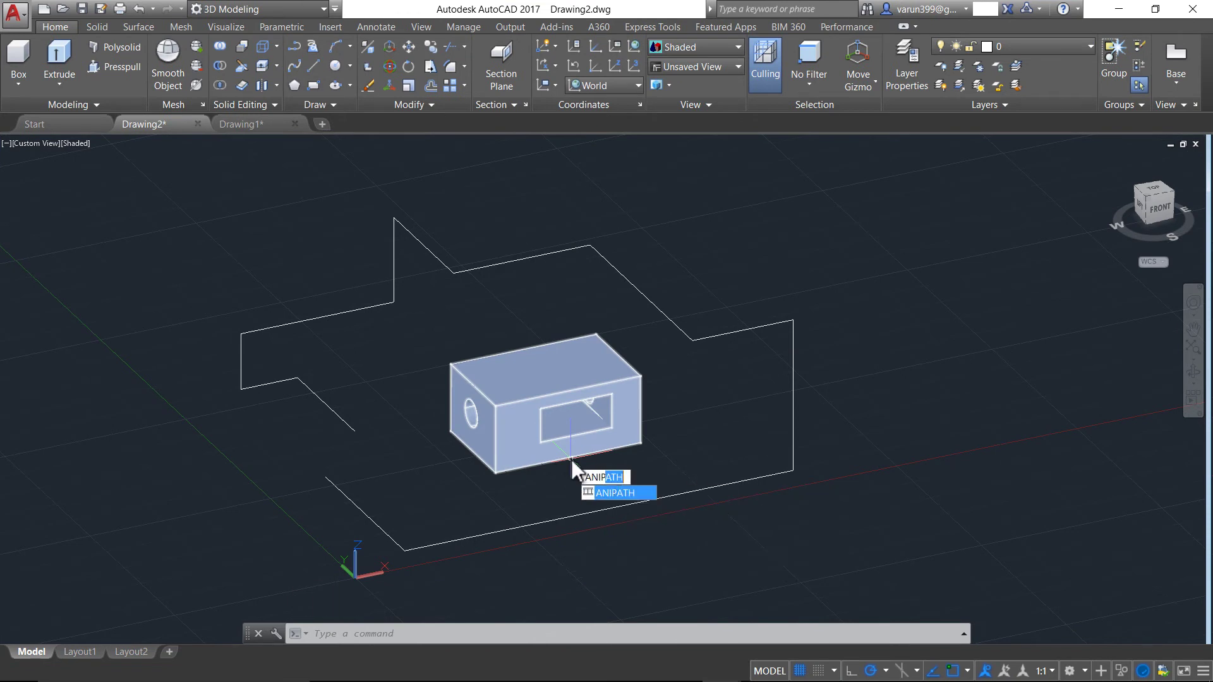
pyautogui.press('Return')
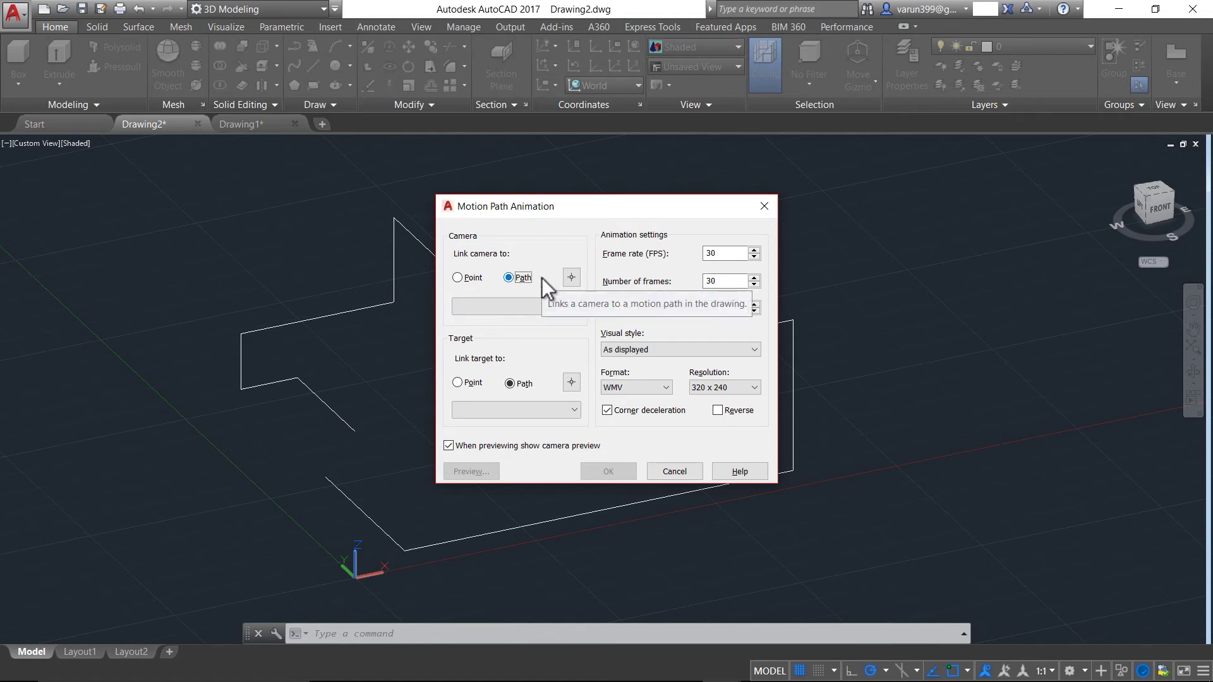
pyautogui.click(509, 281)
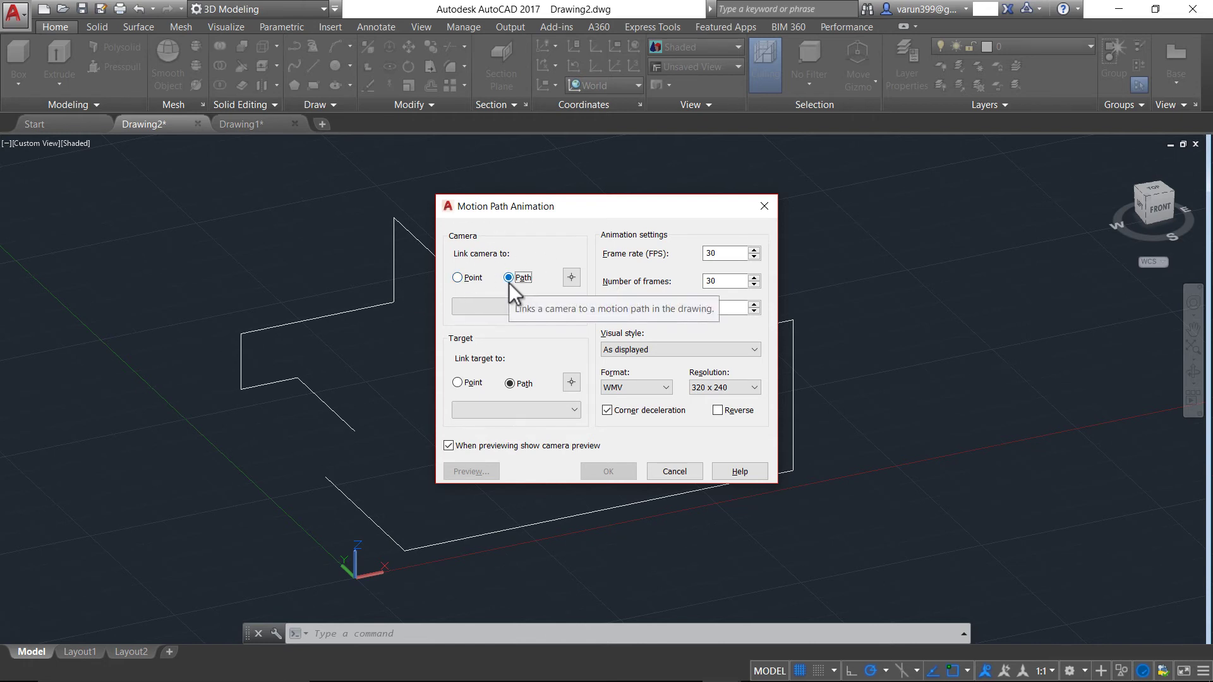
pyautogui.click(572, 278)
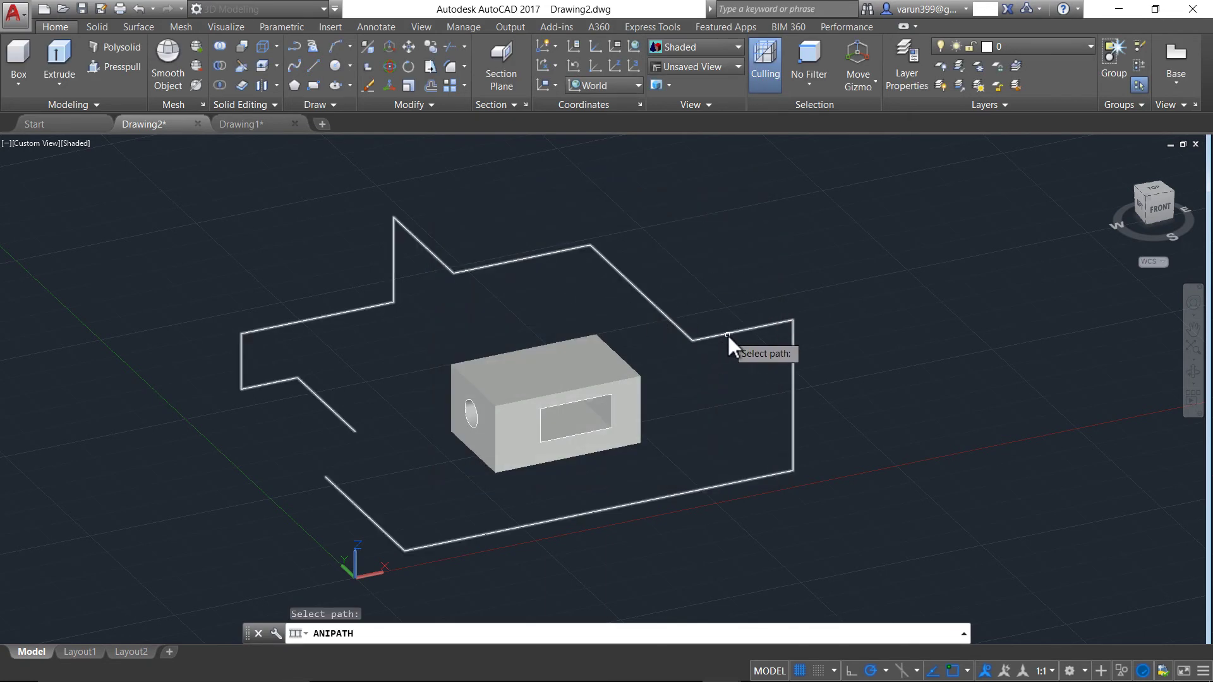
pyautogui.click(726, 333)
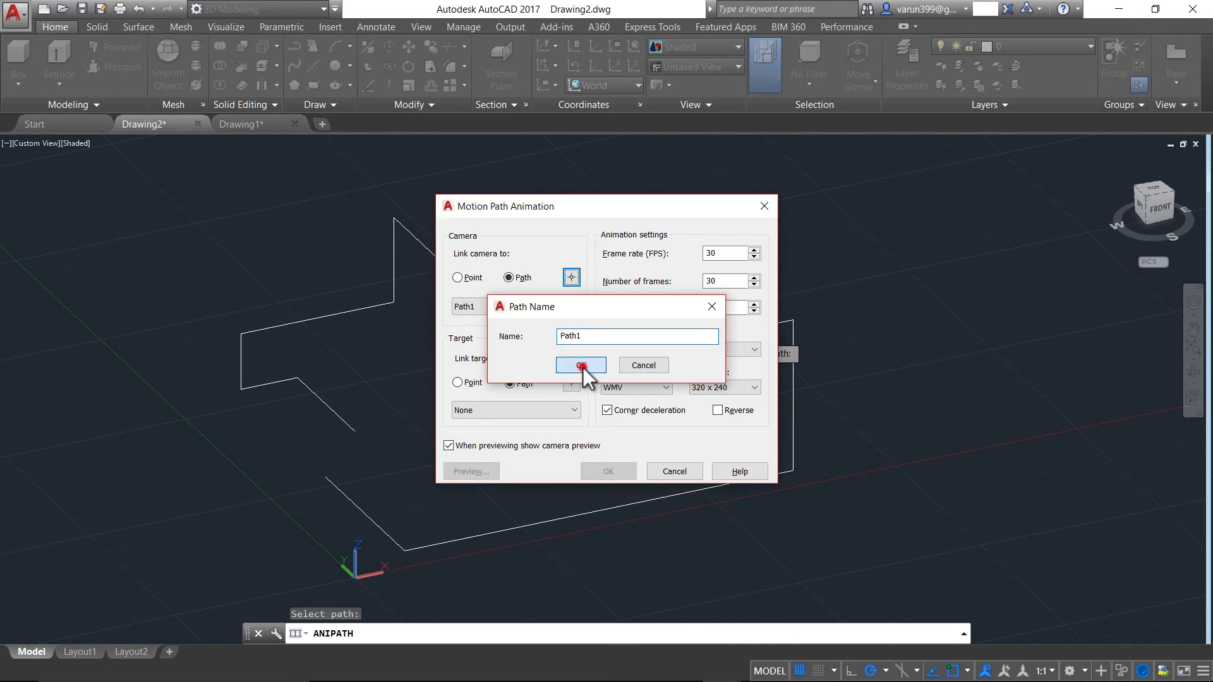
pyautogui.click(581, 365)
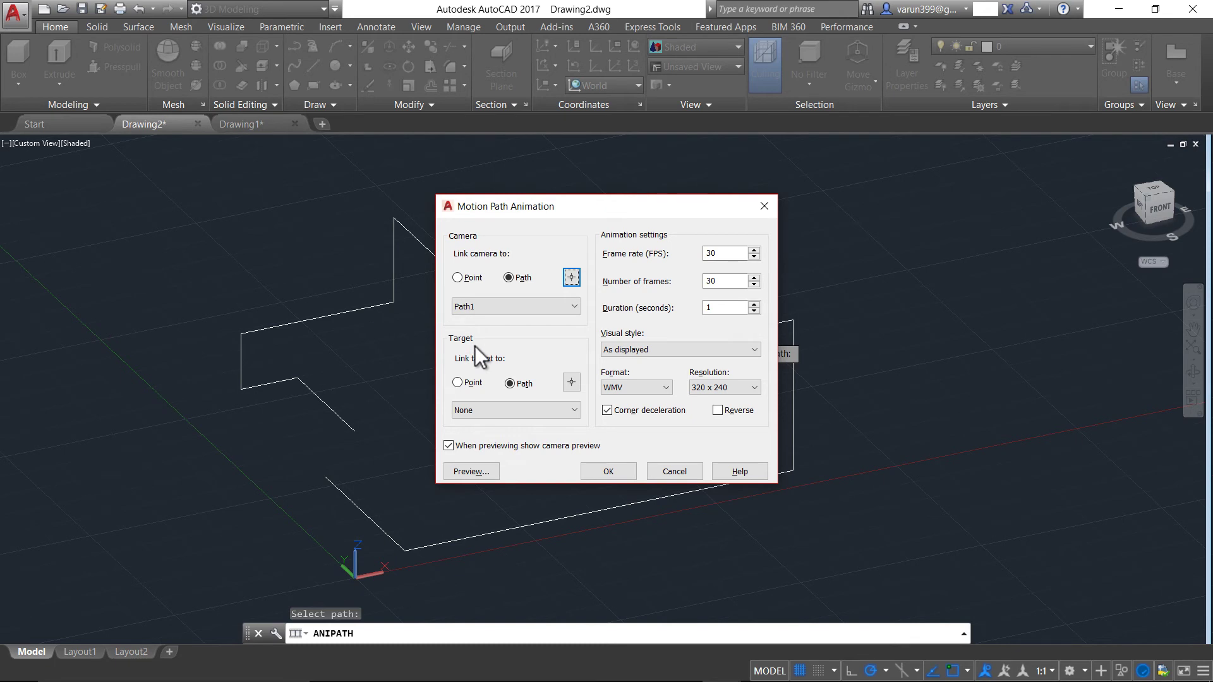
# - Link the animation target to a picked point on the block's top face, named Point 1
pyautogui.click(518, 384)
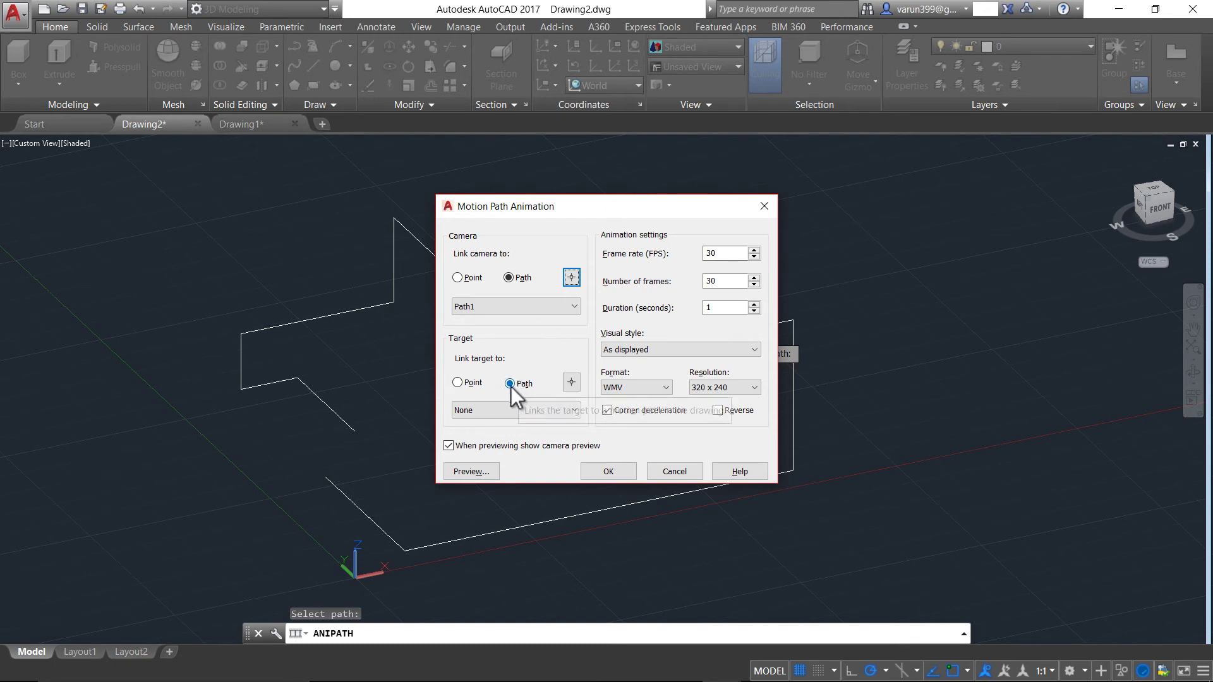
pyautogui.click(472, 383)
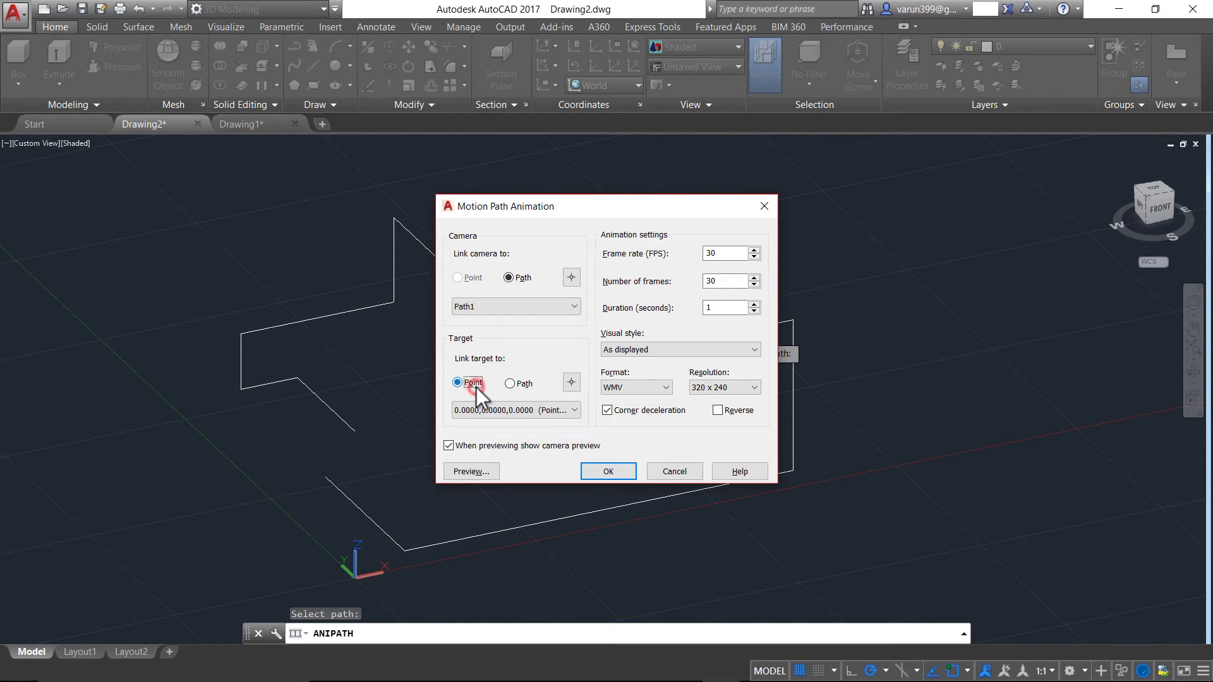
pyautogui.click(564, 385)
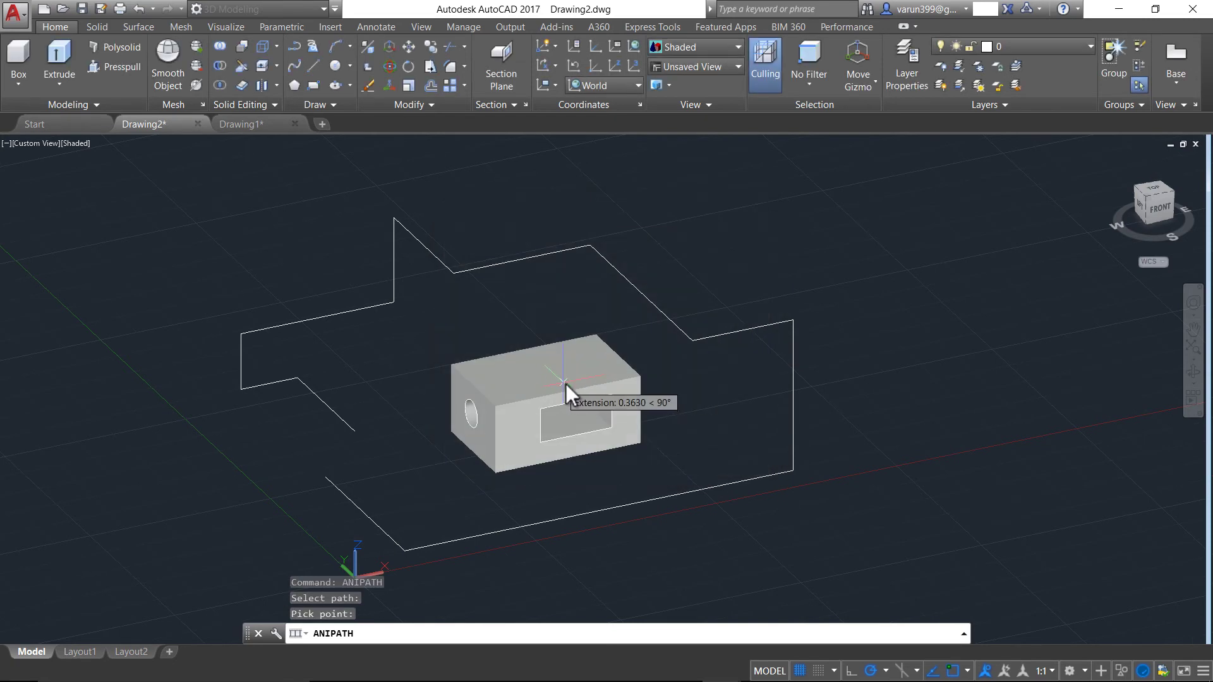
pyautogui.click(567, 385)
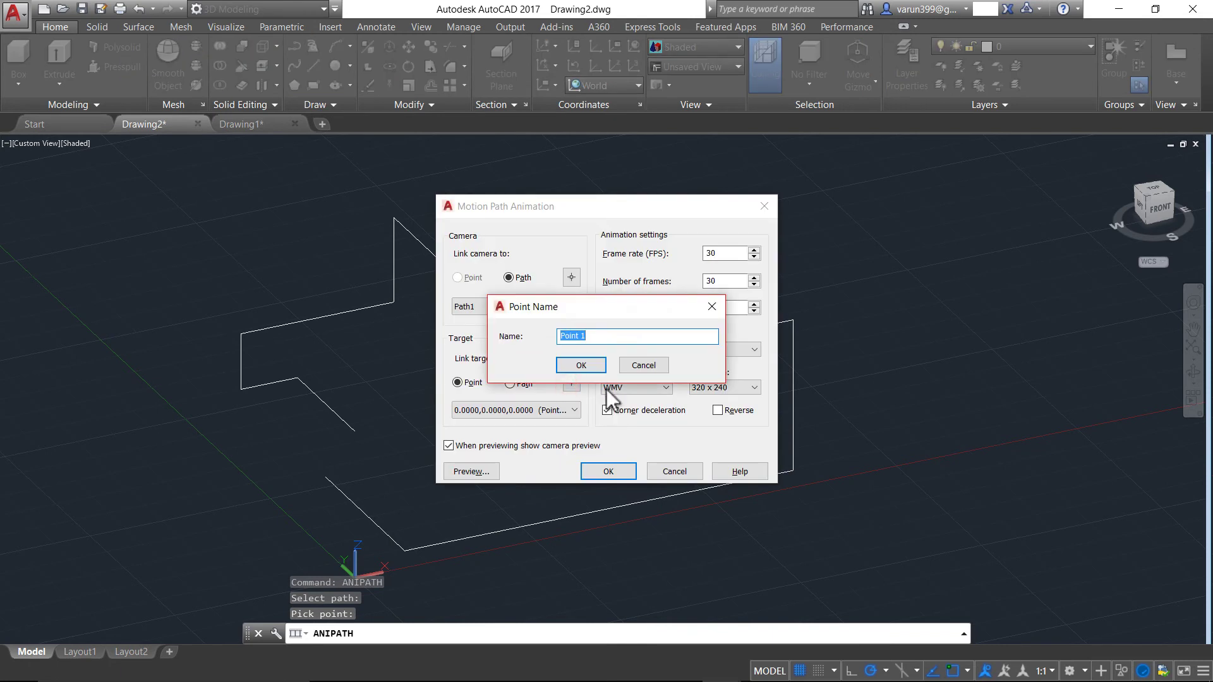
pyautogui.click(581, 365)
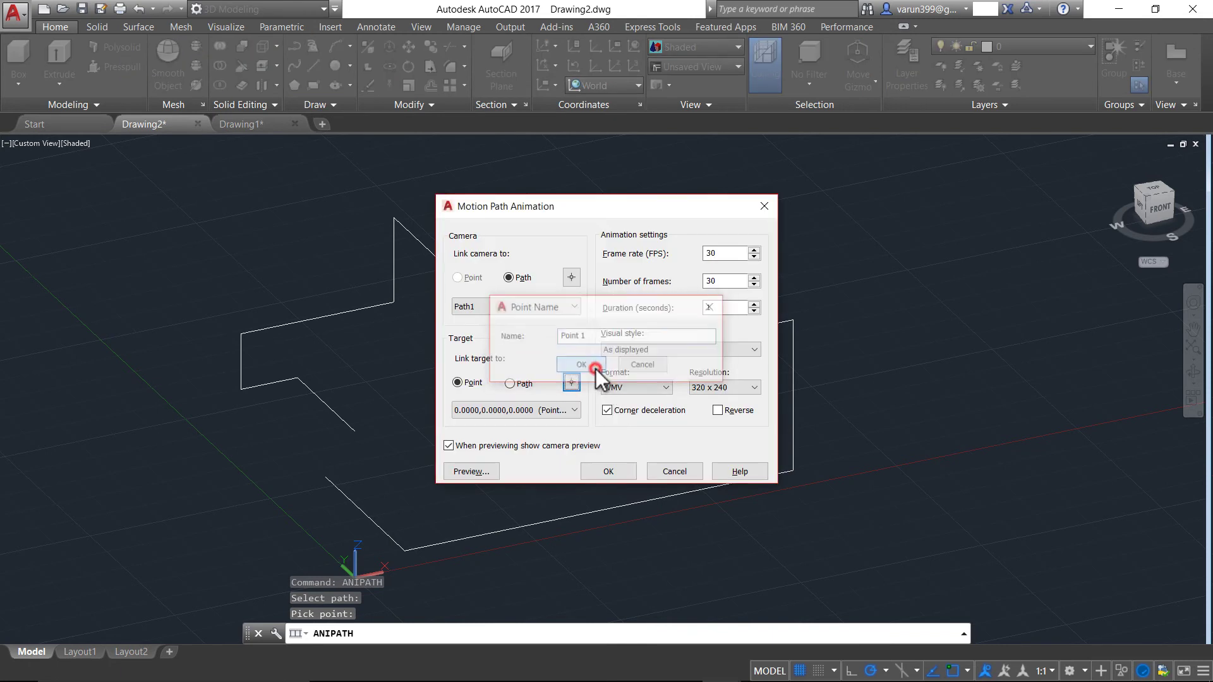
# - Choose Point 1 from the saved target points and cancel the motion path animation setup
pyautogui.click(558, 410)
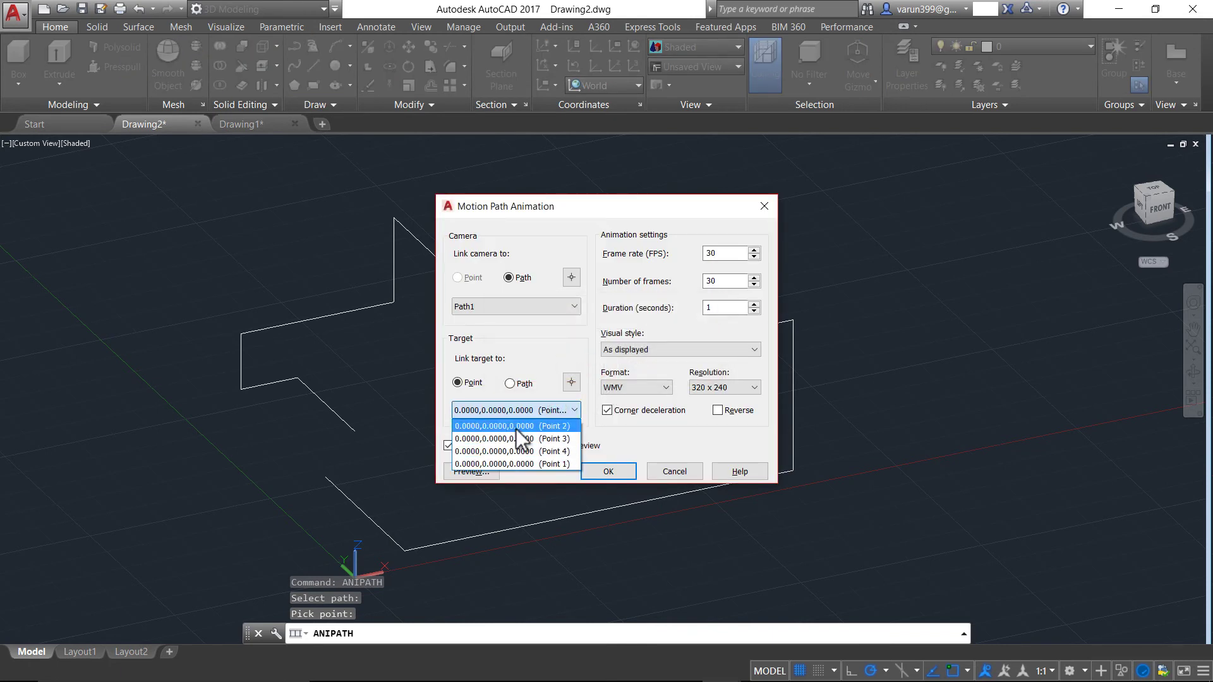
pyautogui.click(516, 466)
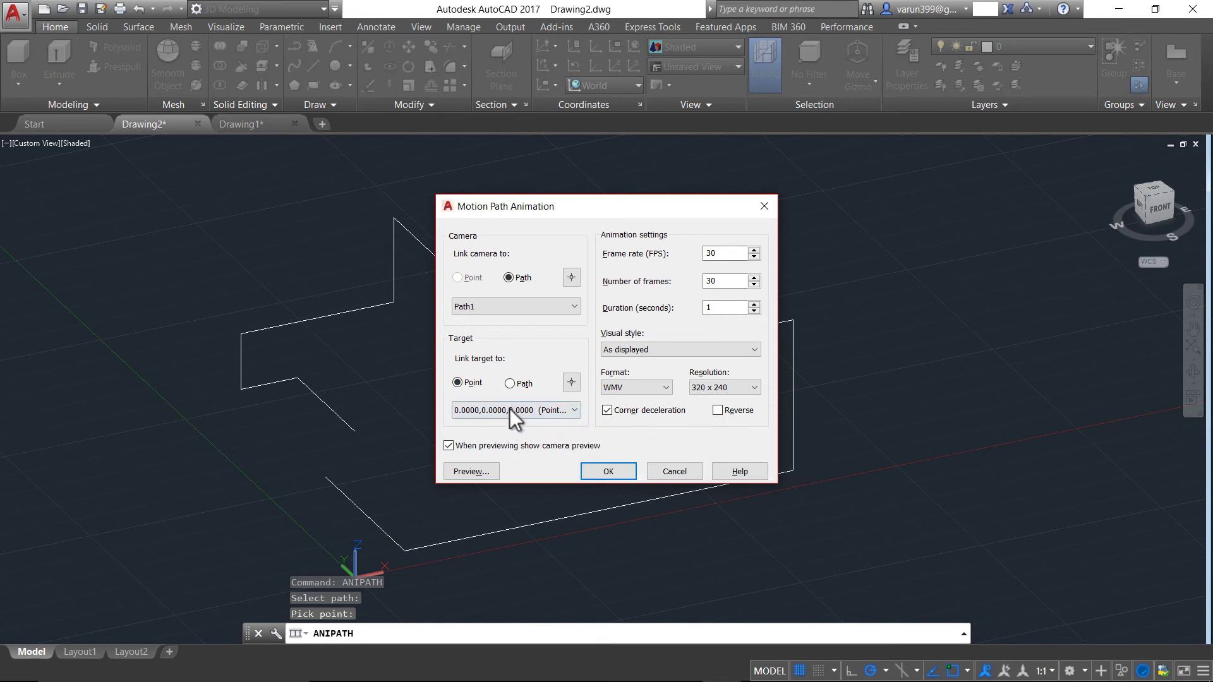
pyautogui.click(354, 576)
pyautogui.click(675, 471)
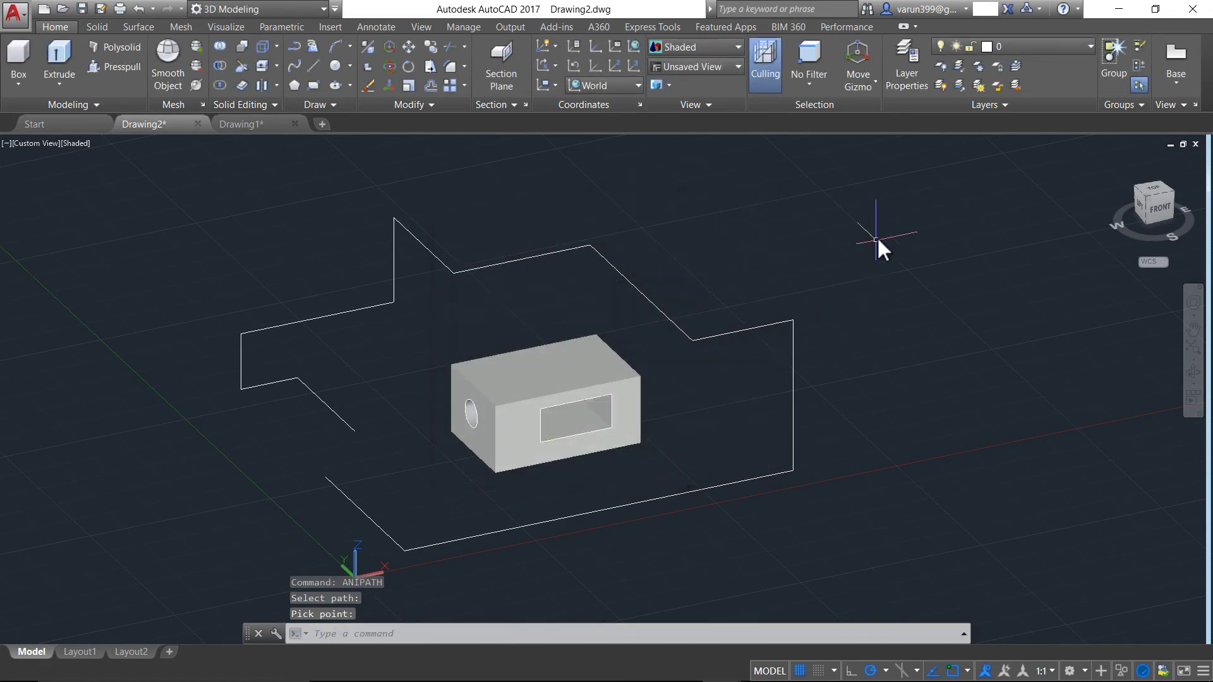
# - Move the block and the 3D polyline from the block's upper front corner to the origin 0,0,0
pyautogui.click(878, 231)
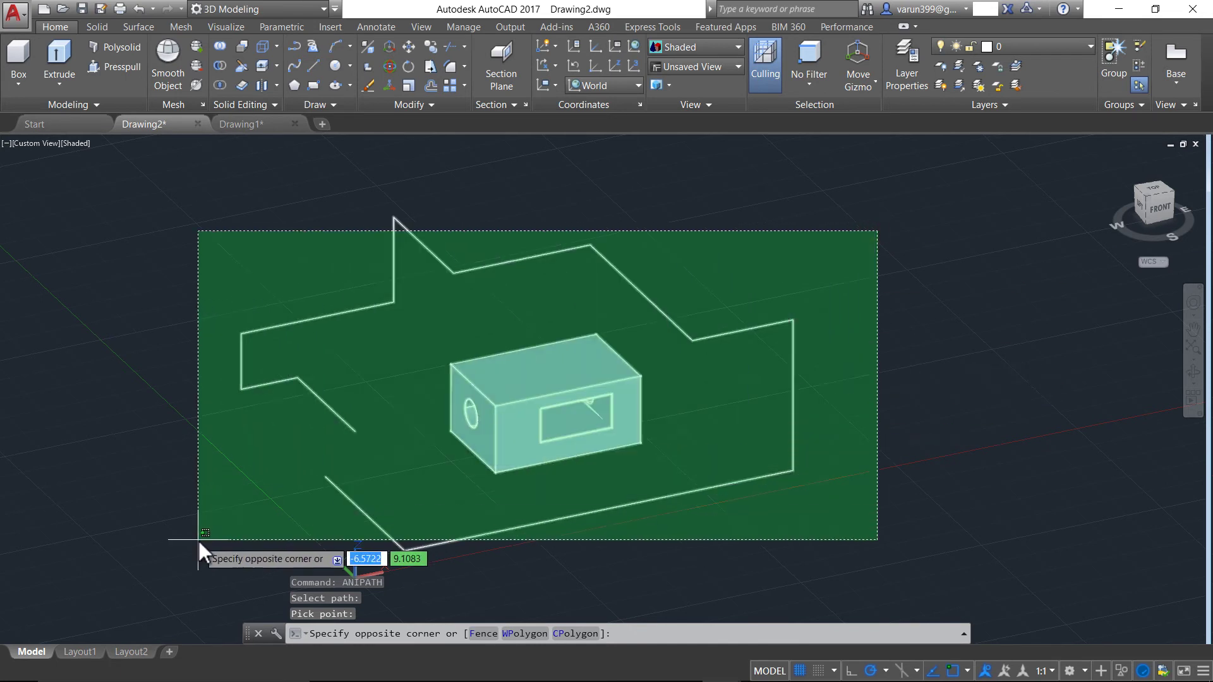
pyautogui.click(198, 540)
pyautogui.write('m')
pyautogui.press('Return')
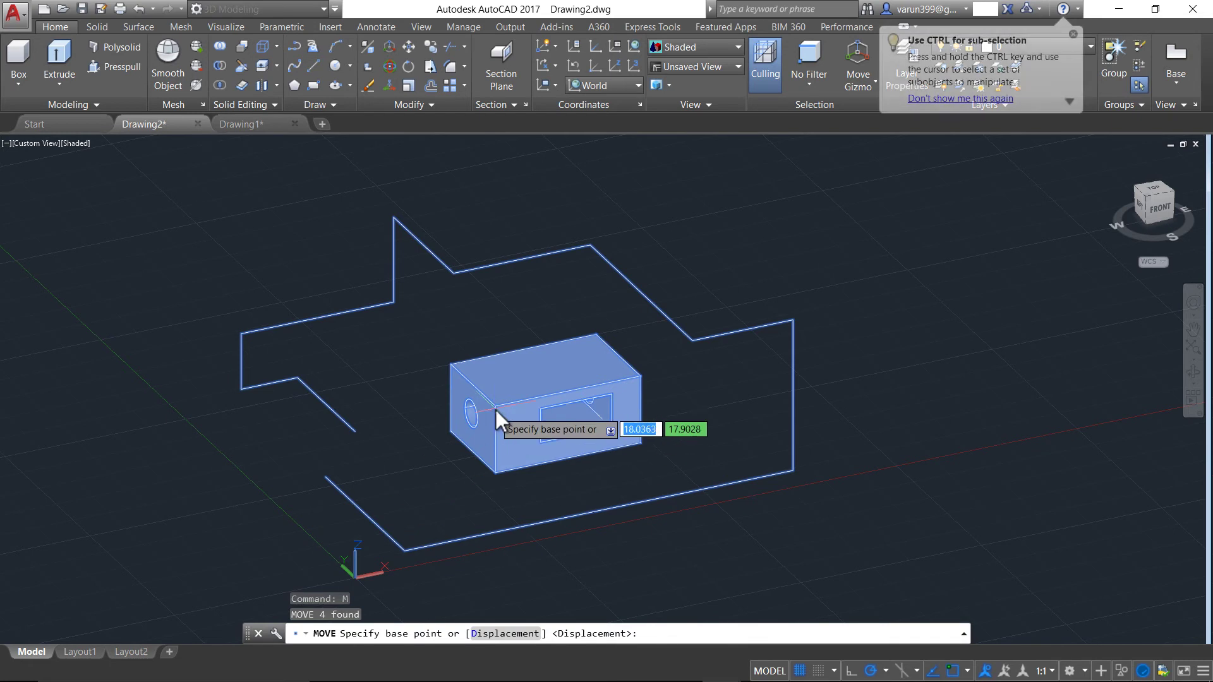
pyautogui.click(495, 408)
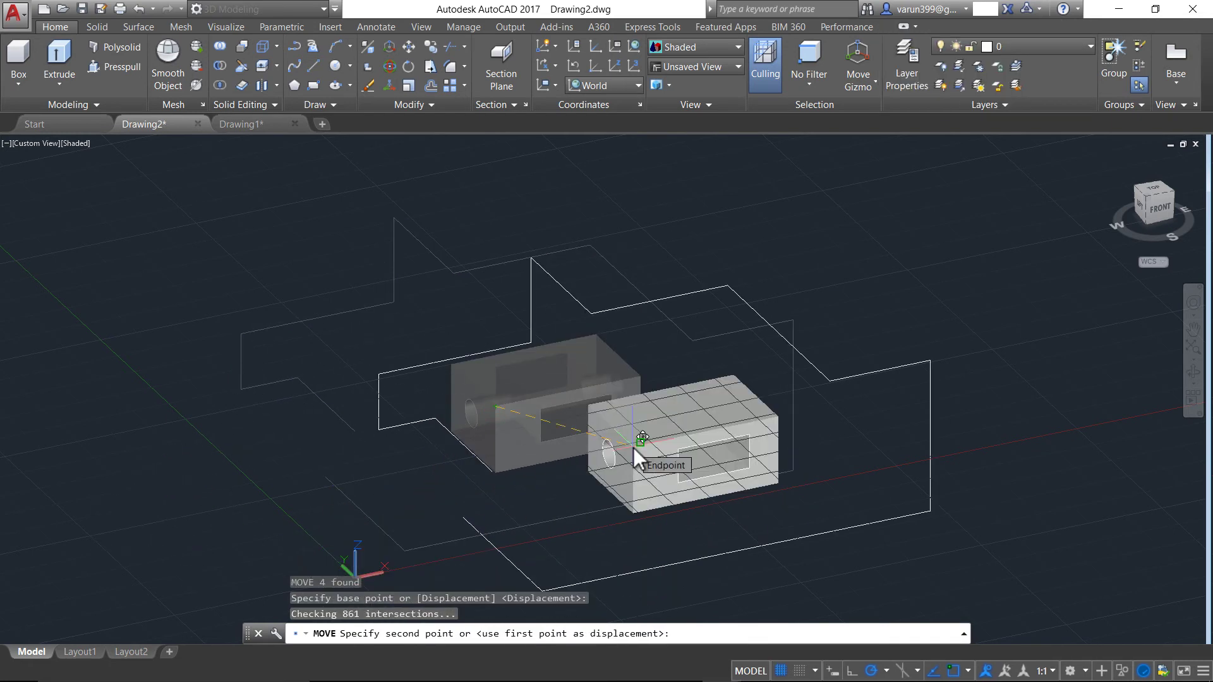
pyautogui.write('0,0,0')
pyautogui.press('Return')
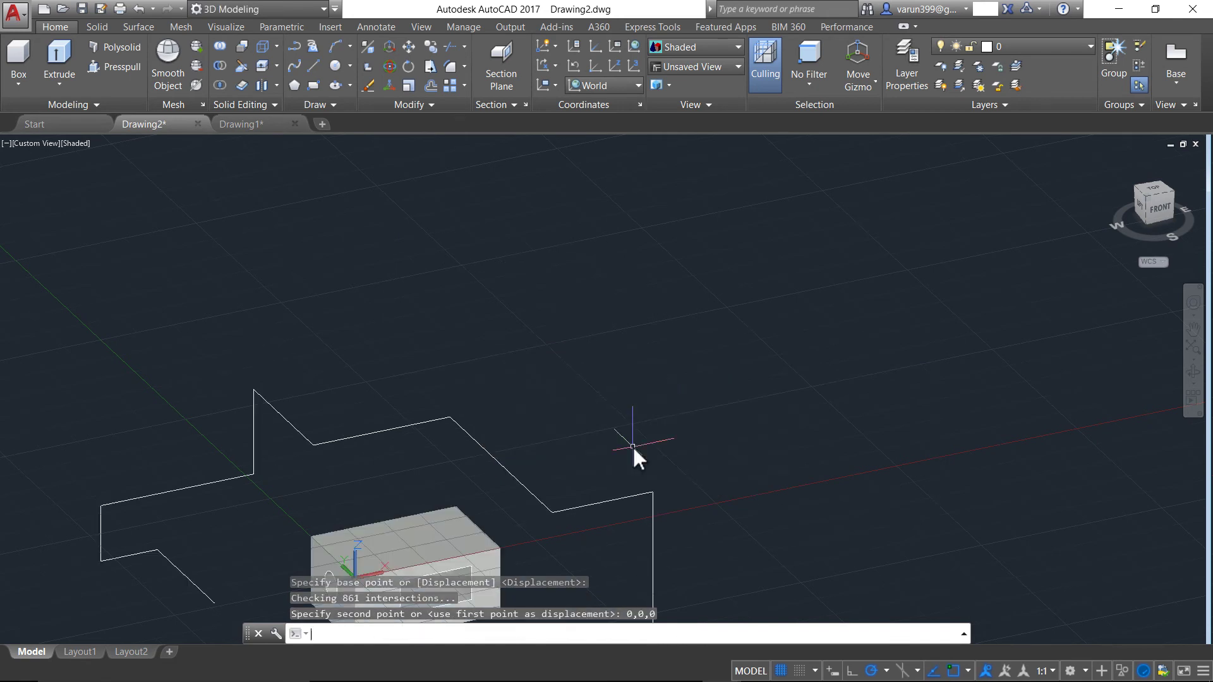
pyautogui.moveTo(449, 550); pyautogui.dragTo(553, 432, button='middle')
pyautogui.scroll(8, 463, 491)
pyautogui.scroll(-8, 480, 415)
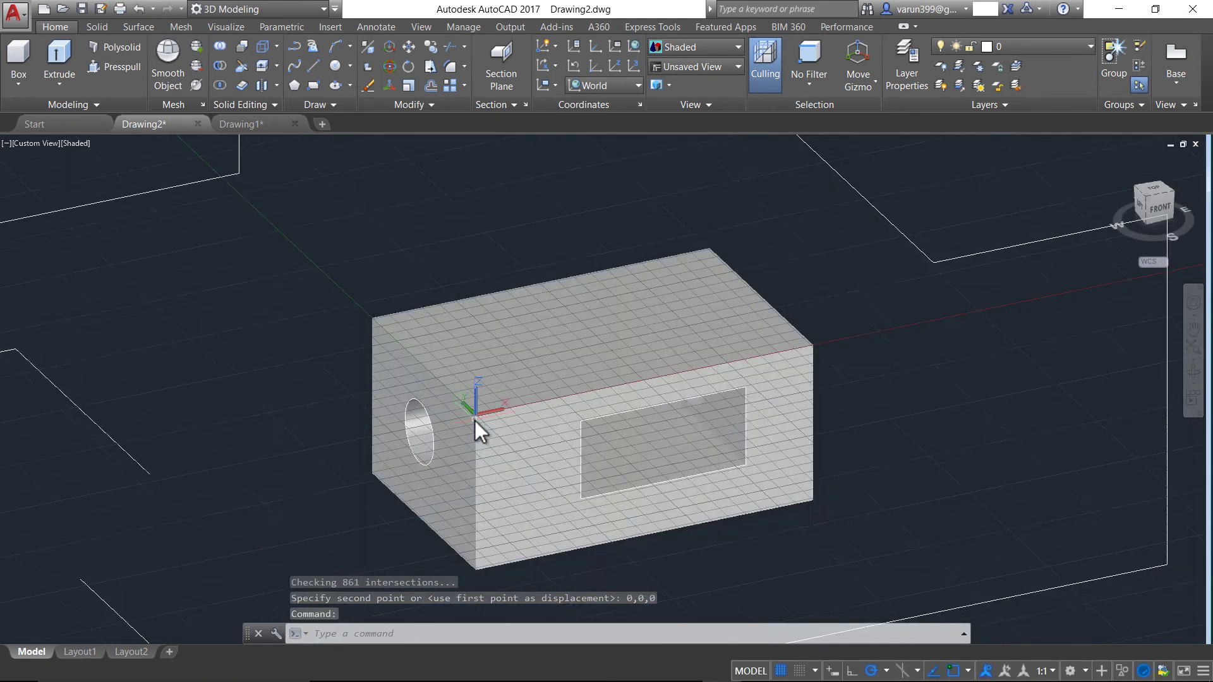
# - Start ANIPATH, link the camera to the 3D polyline as Path1, and link the target to the point 0,0,0
pyautogui.write('ANIPATH')
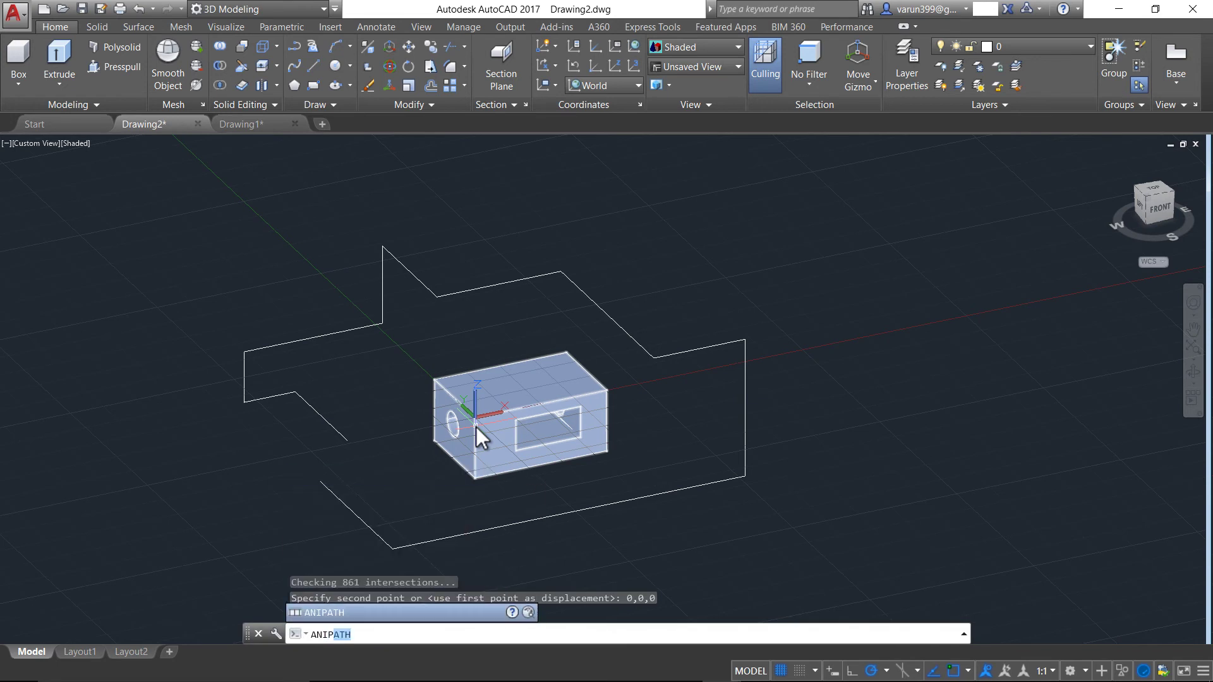
pyautogui.press('Return')
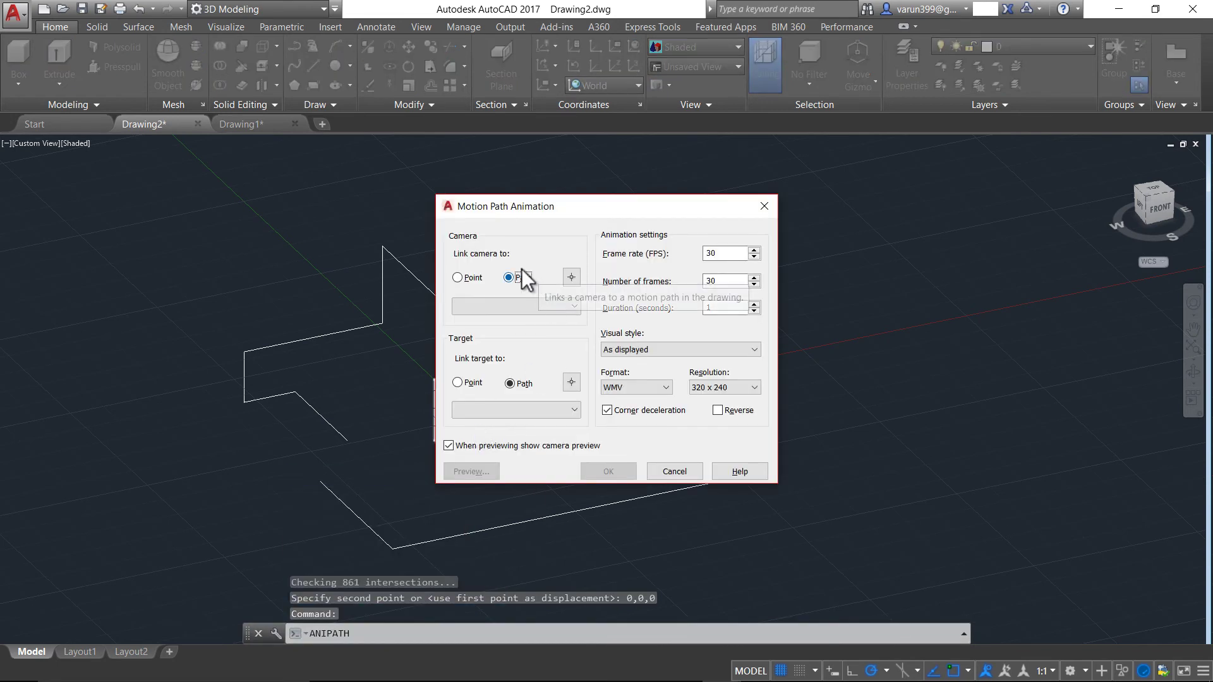
pyautogui.click(571, 277)
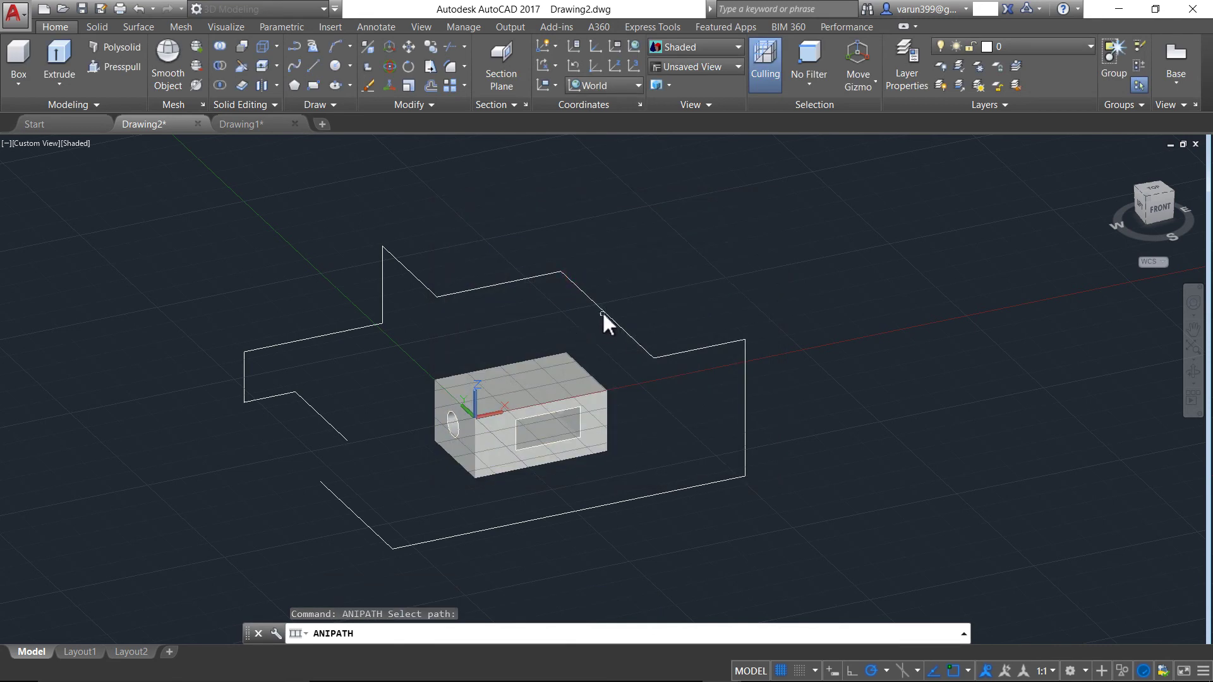
pyautogui.click(604, 308)
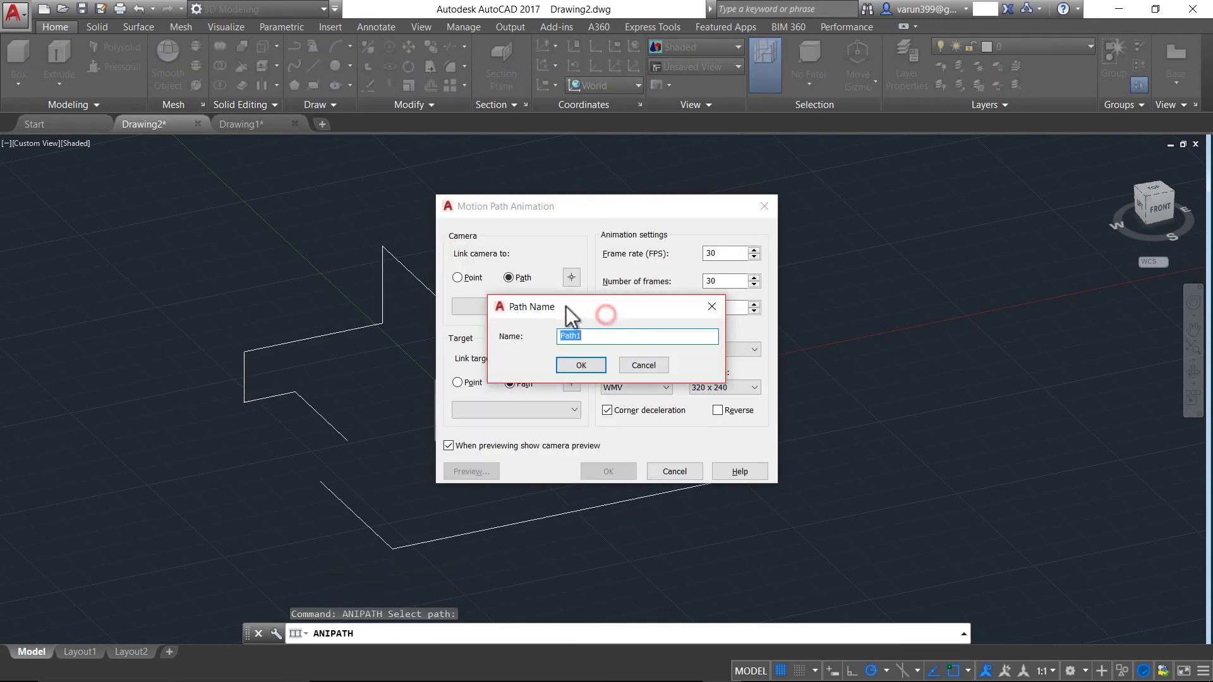
pyautogui.click(573, 364)
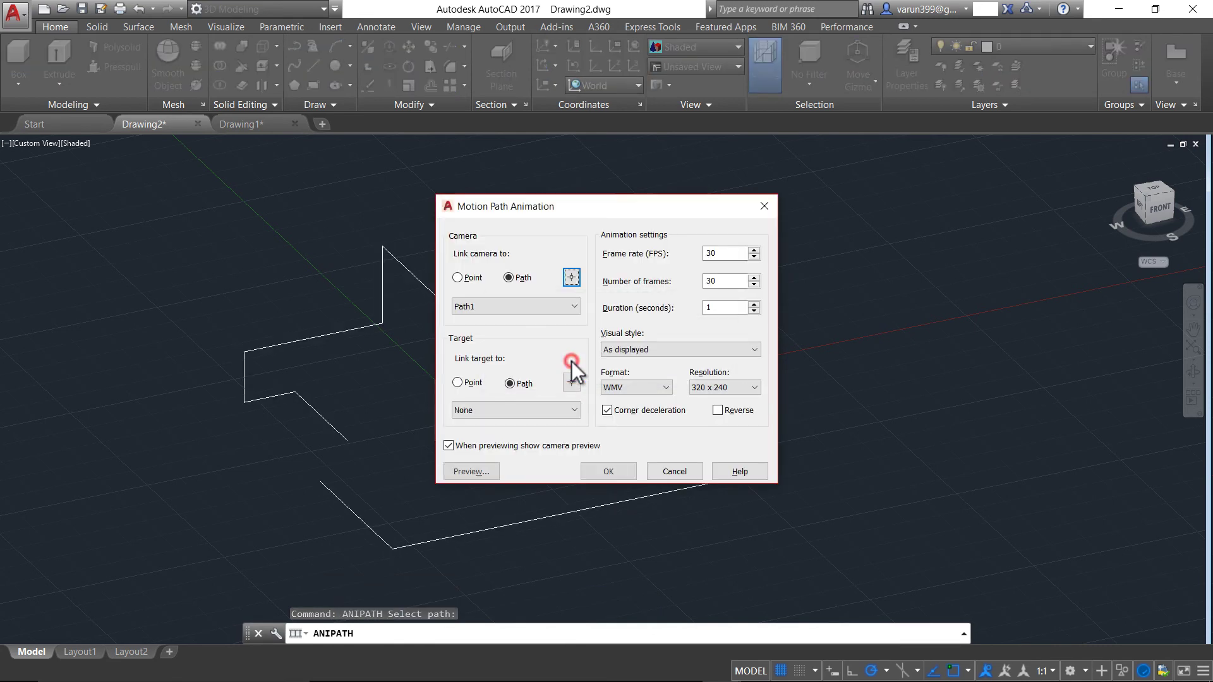
pyautogui.click(457, 383)
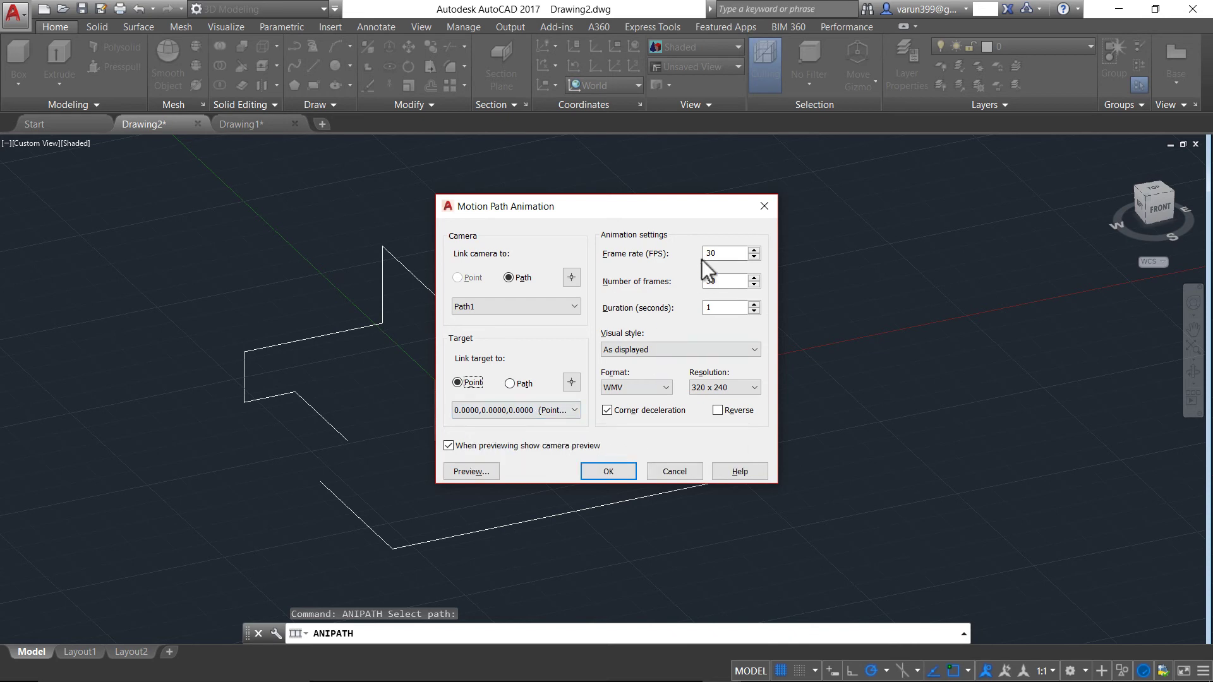
# - Set the animation's frame rate to 60 FPS and its duration to 30 seconds
pyautogui.moveTo(726, 256); pyautogui.dragTo(651, 252)
pyautogui.write('60')
pyautogui.moveTo(737, 309); pyautogui.dragTo(658, 290)
pyautogui.write('30')
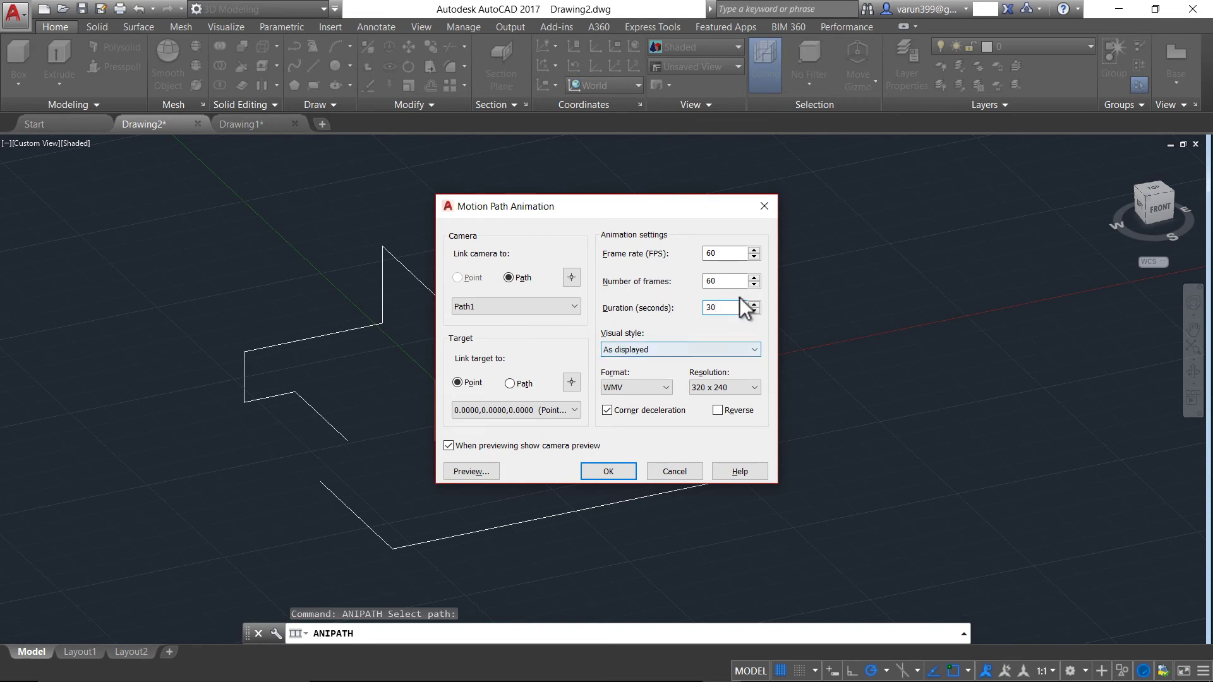
pyautogui.moveTo(740, 282); pyautogui.dragTo(717, 281)
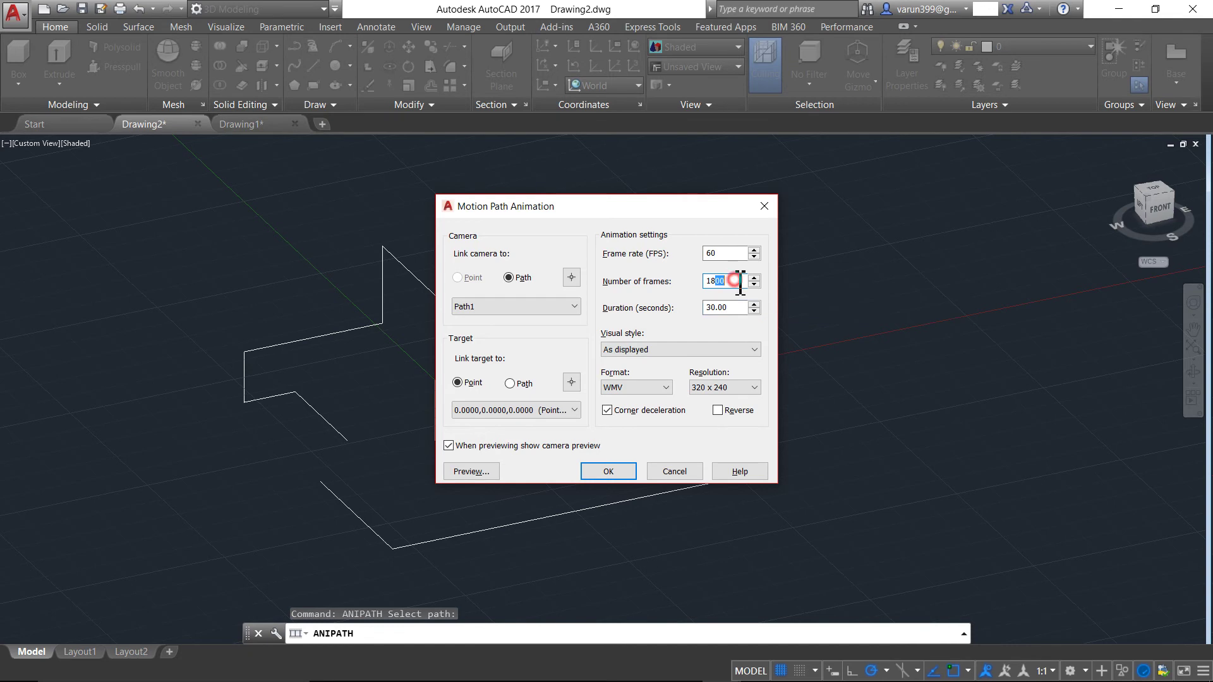
# - Set the animation output to the Rendered visual style, AVI format and 1024 x 768 resolution
pyautogui.click(620, 350)
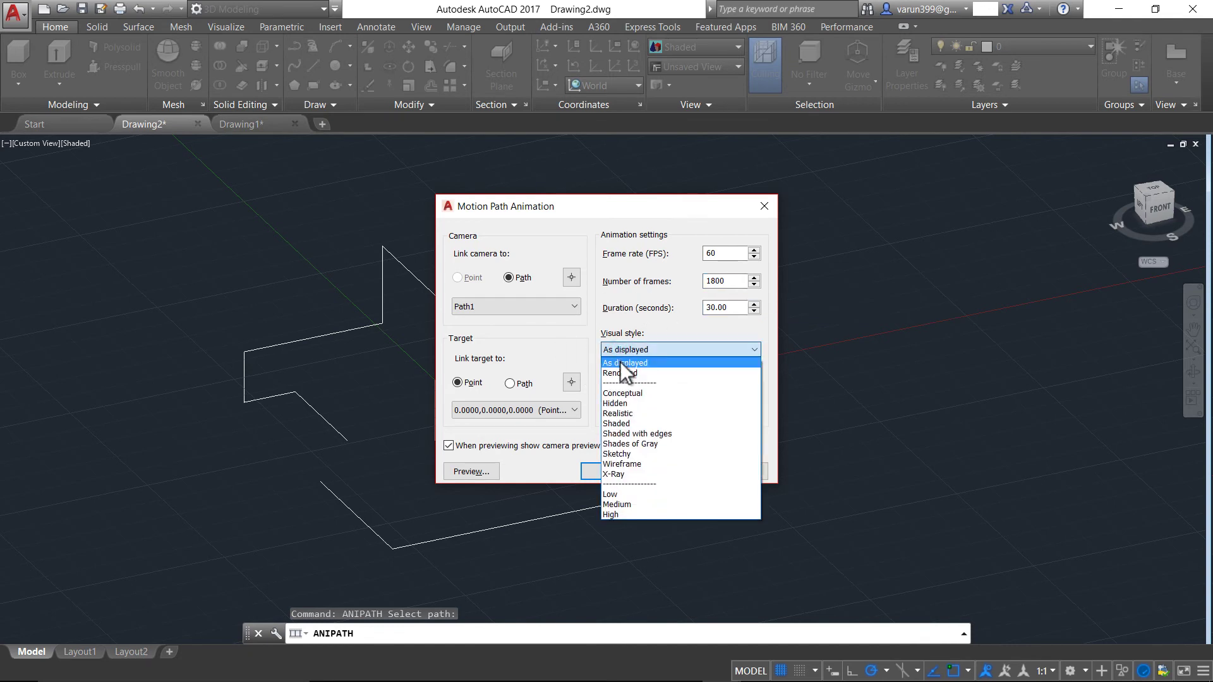
pyautogui.click(620, 374)
pyautogui.click(617, 385)
pyautogui.click(617, 385)
pyautogui.click(617, 399)
pyautogui.click(705, 391)
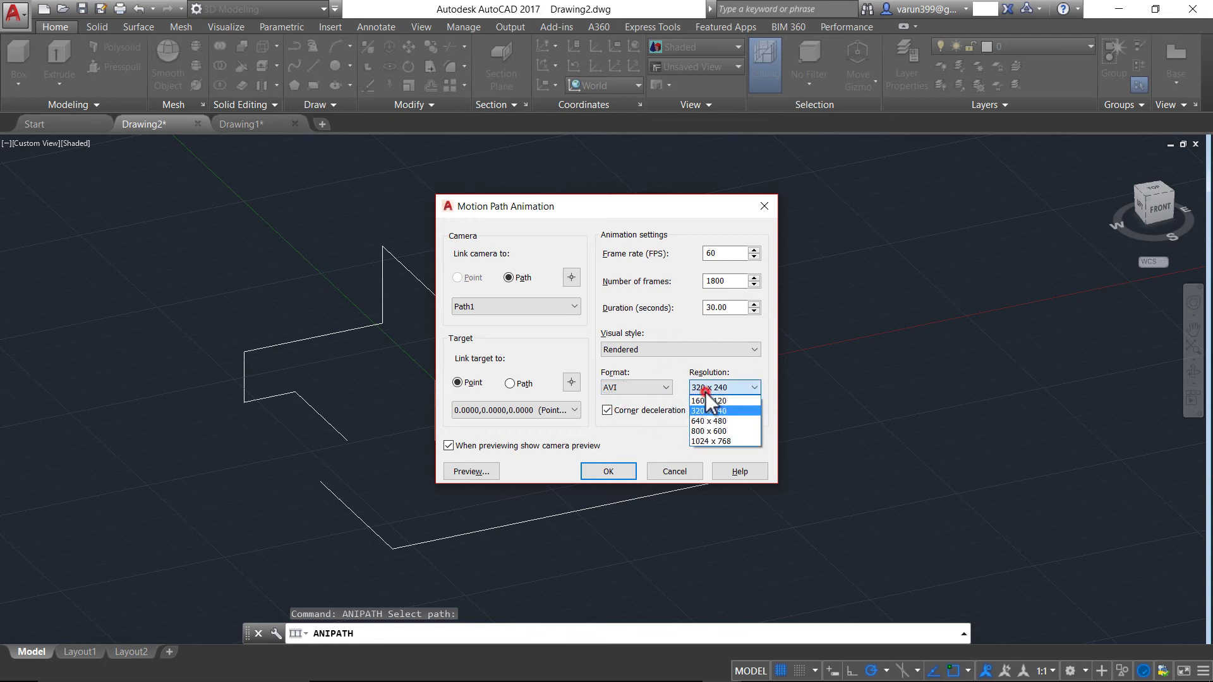
pyautogui.click(700, 442)
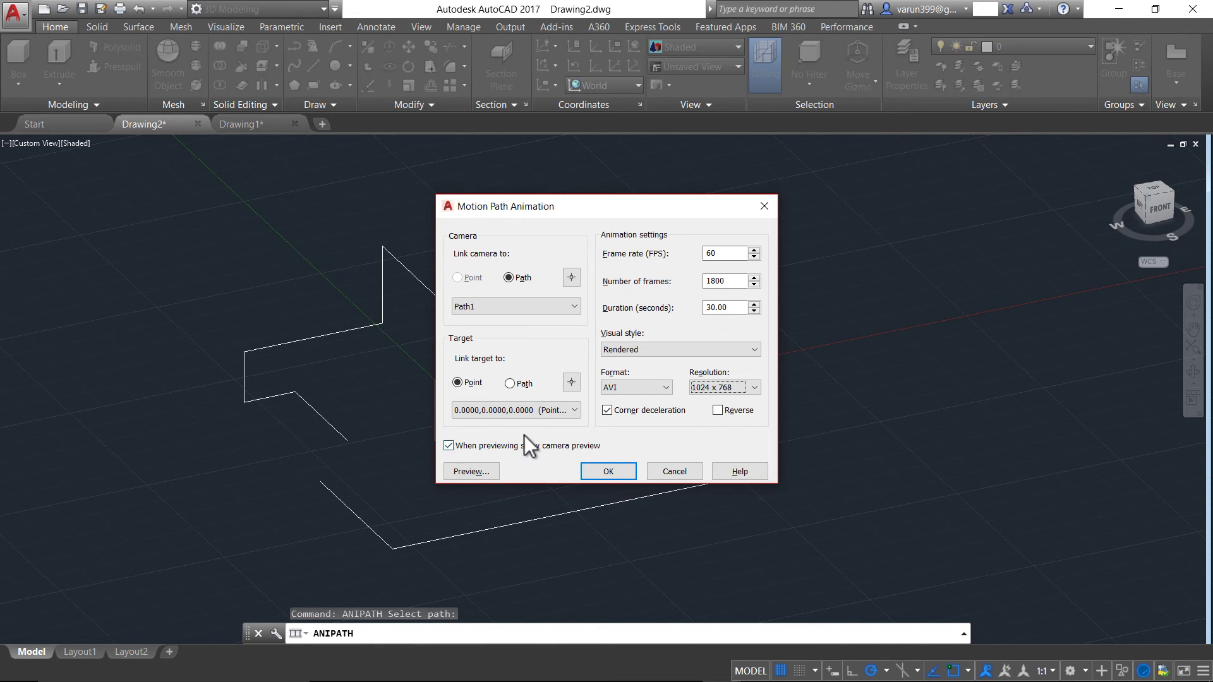
# - Preview the camera animation in an enlarged preview window placed clear of the model, and cancel the motion path setup
pyautogui.click(471, 471)
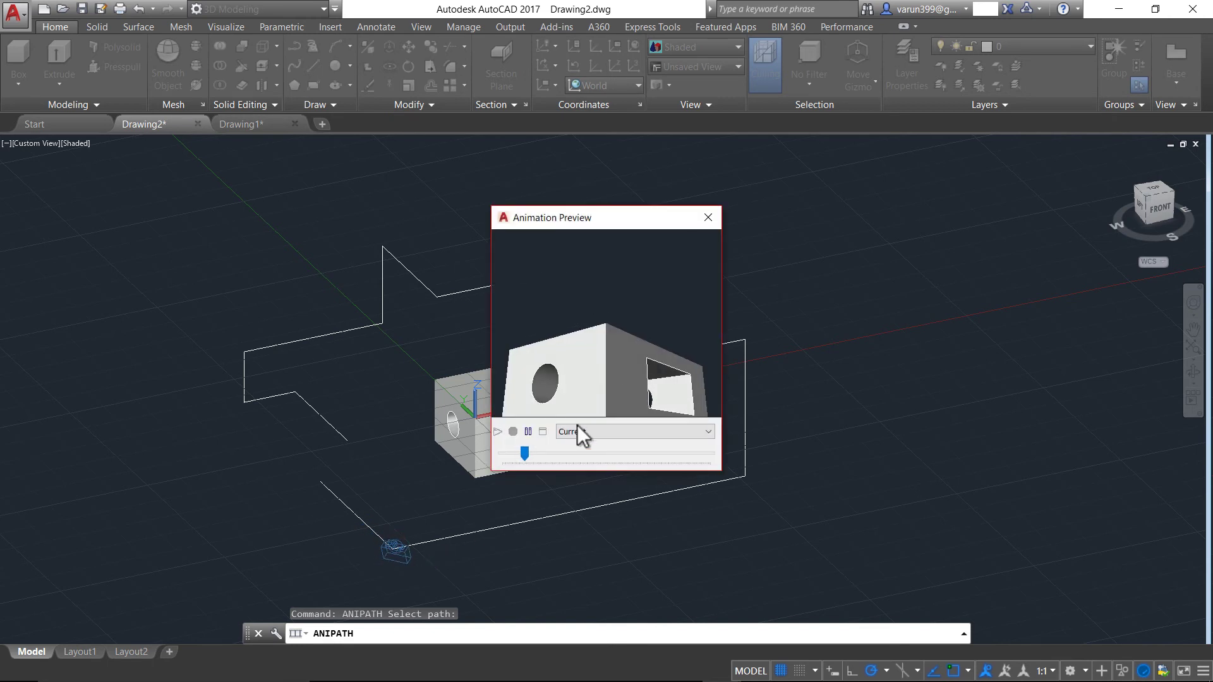
pyautogui.moveTo(597, 225); pyautogui.dragTo(900, 181)
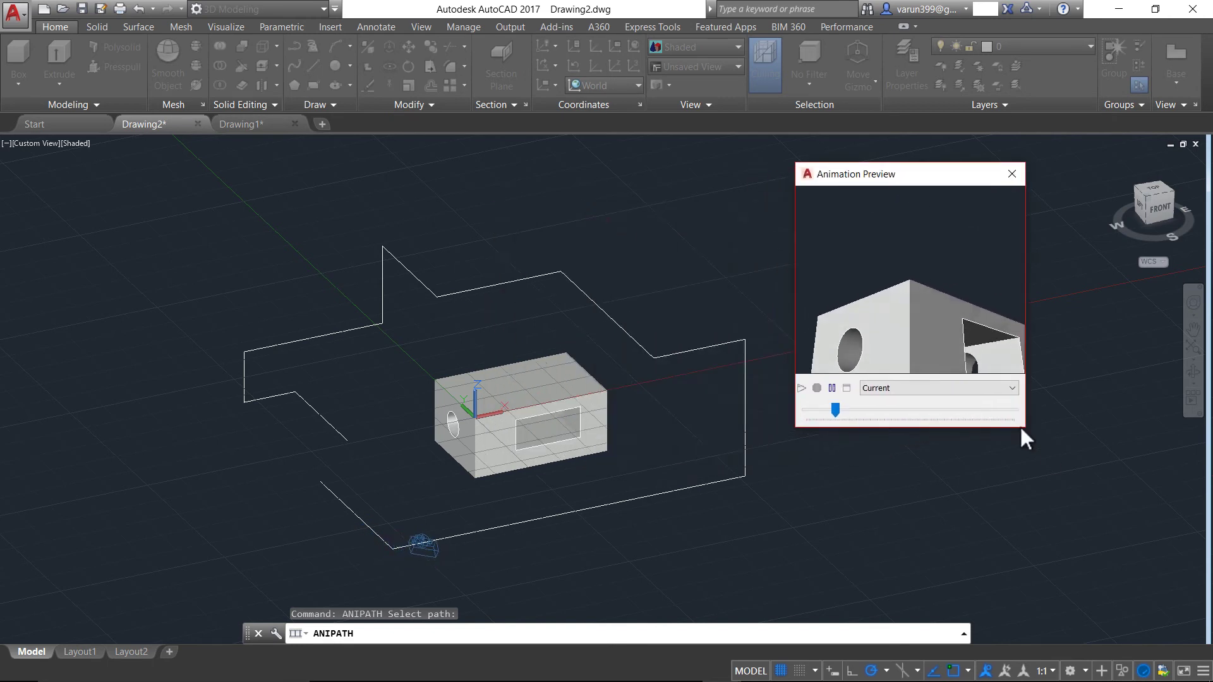
pyautogui.moveTo(1019, 425); pyautogui.dragTo(1118, 567)
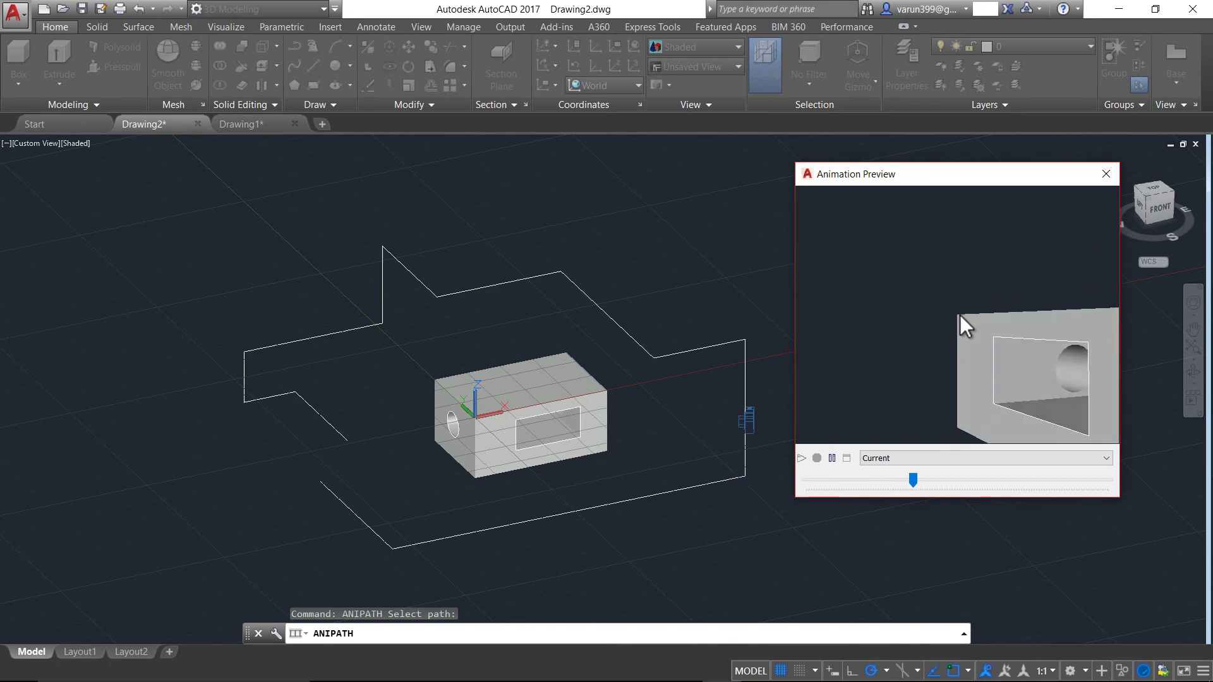
pyautogui.press('Escape')
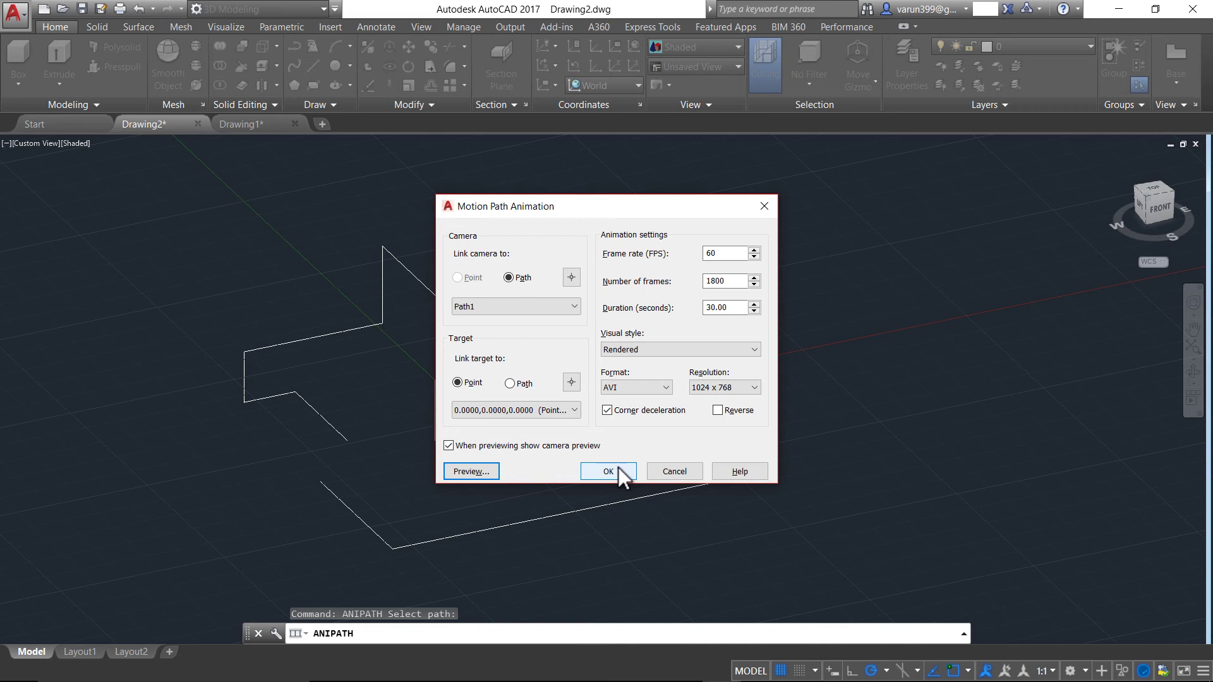
pyautogui.click(671, 474)
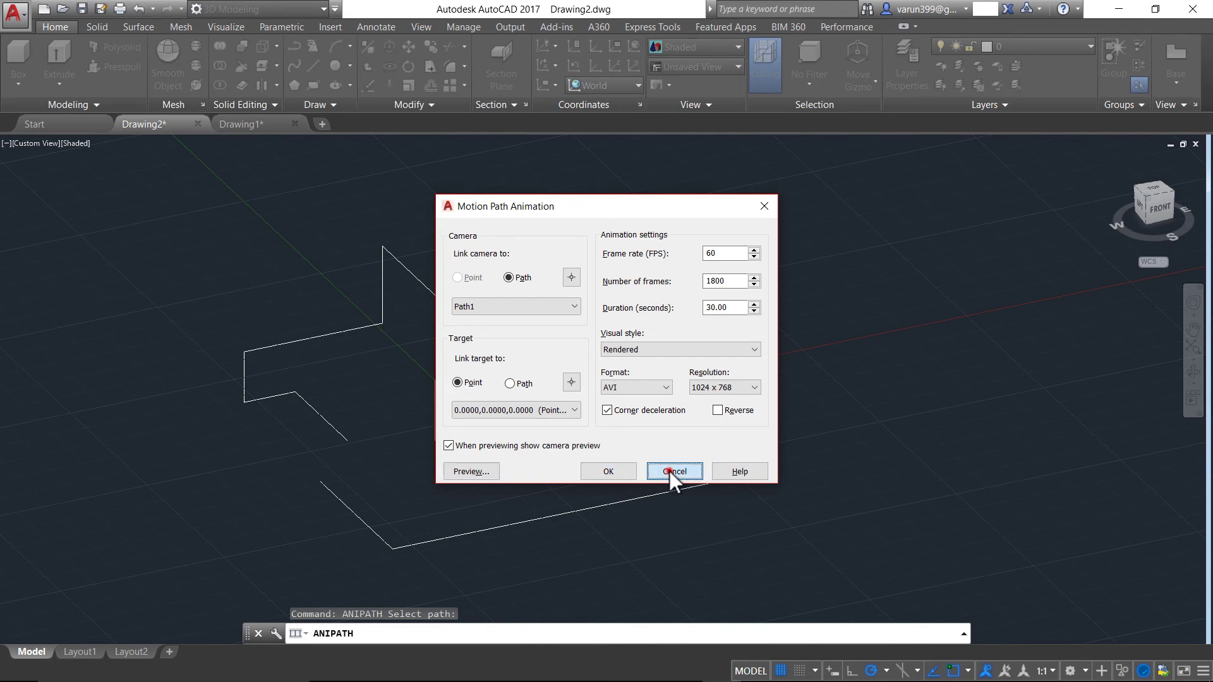
# - Delete the 3D polyline around the block
pyautogui.click(841, 301)
pyautogui.click(739, 436)
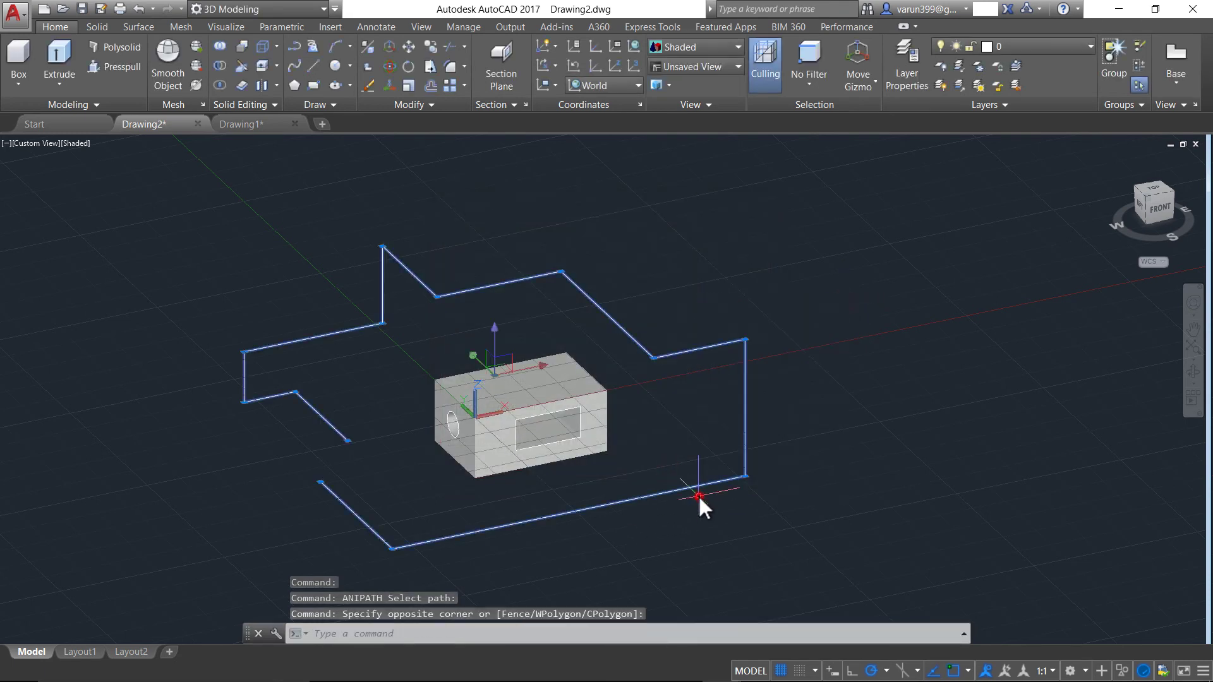
pyautogui.press('Delete')
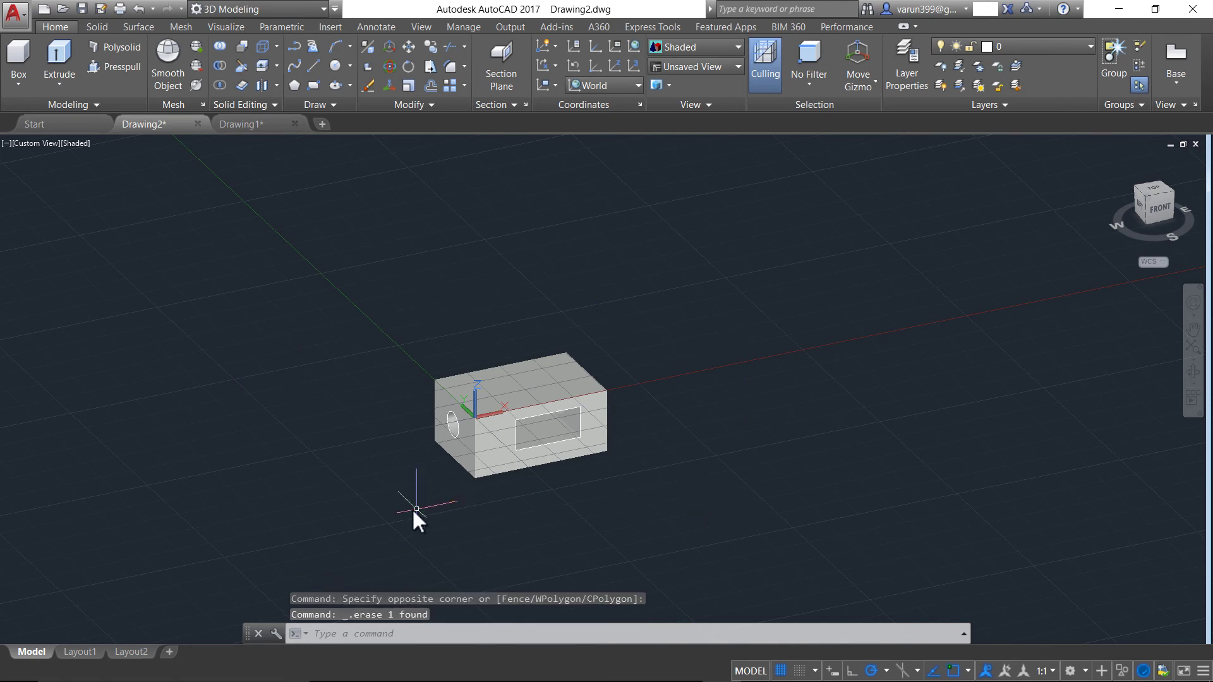
# - Draw a line from the centre of the block's circular hole along the X axis, out past the block's opposite end
pyautogui.write('1')
pyautogui.press('Return')
pyautogui.click(452, 422)
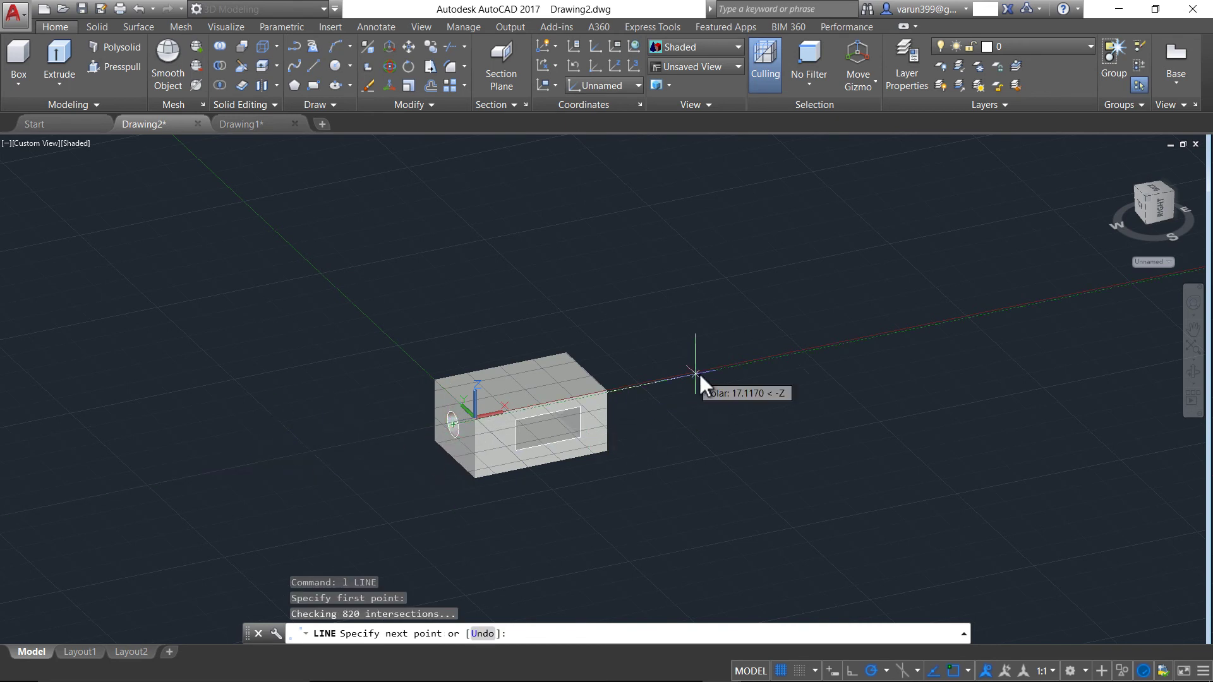
pyautogui.click(724, 368)
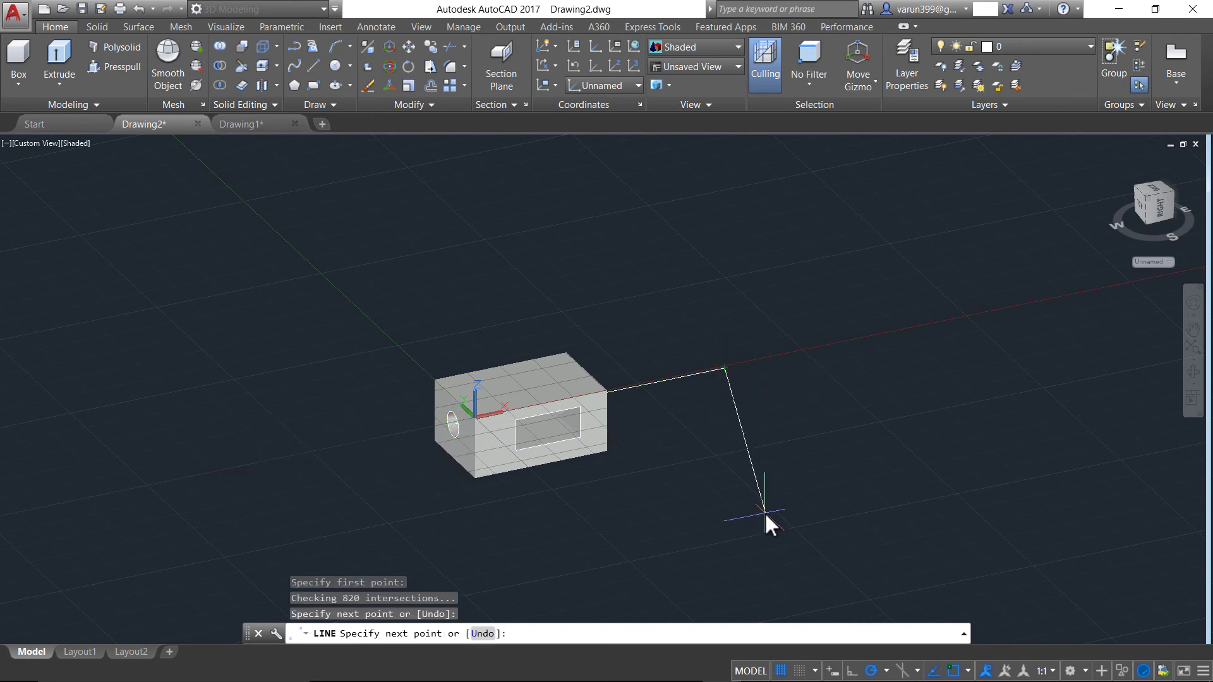
pyautogui.press('Escape')
pyautogui.press('Escape')
# - Shift the line along the X axis so that it protrudes from both ends of the block
pyautogui.click(752, 341)
pyautogui.click(672, 425)
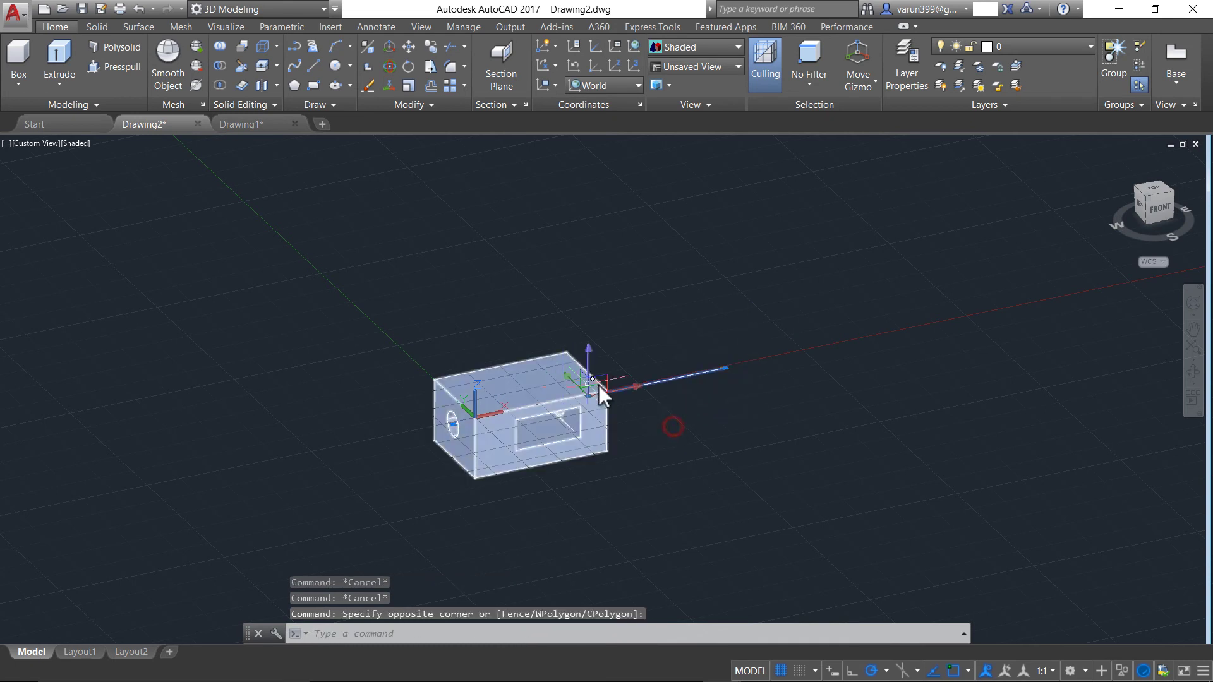
pyautogui.click(632, 385)
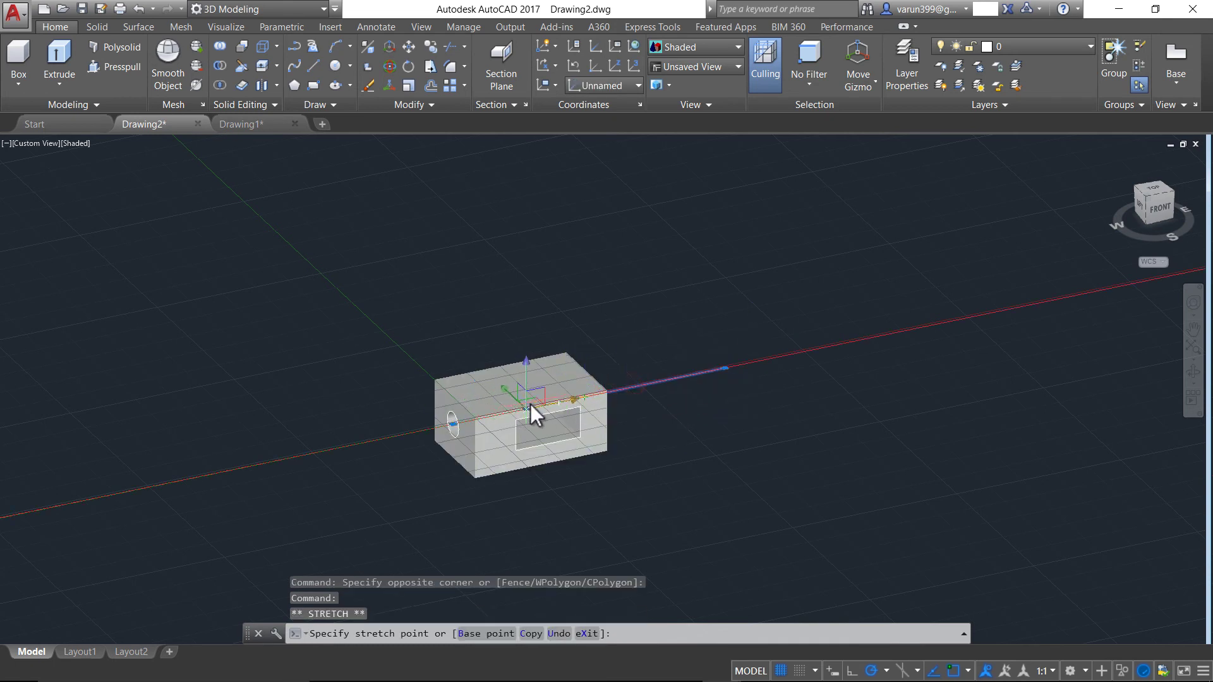
pyautogui.press('Escape')
pyautogui.keyDown('shift'); pyautogui.moveTo(529, 393); pyautogui.dragTo(544, 499, button='middle'); pyautogui.keyUp('shift')
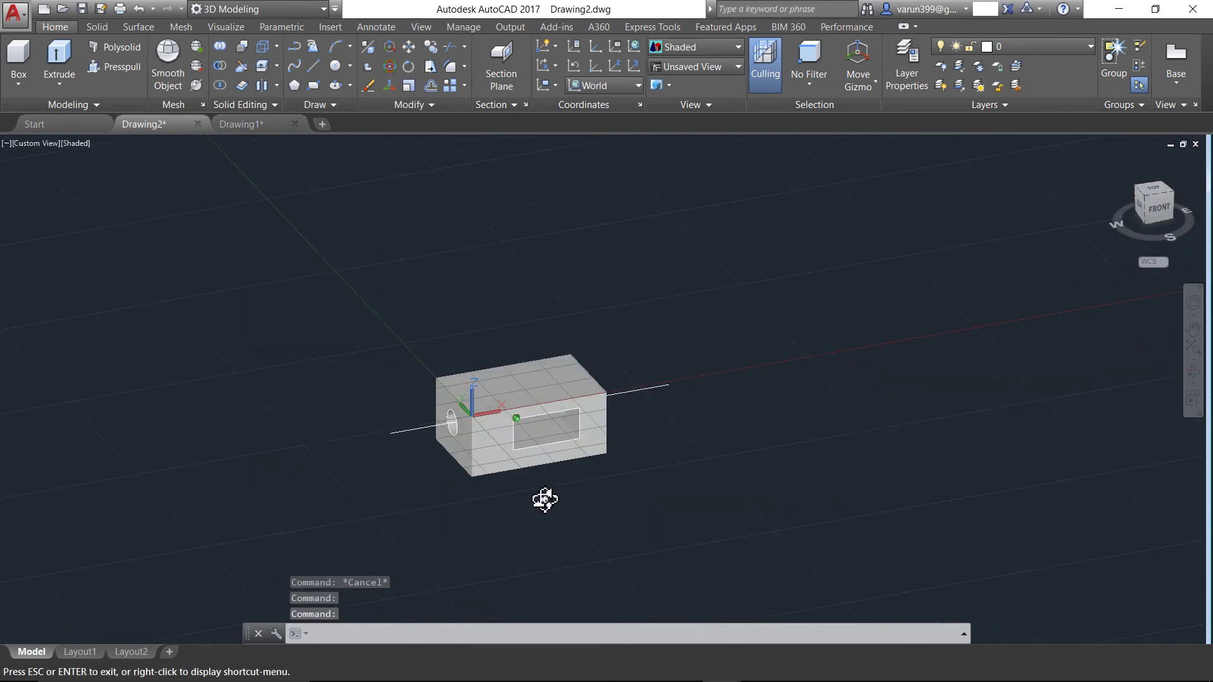
# - Draw connected orthogonal lines from the through-line's far end, passing through the block's rectangular opening, rising behind it and running back alongside the through-line
pyautogui.write('L')
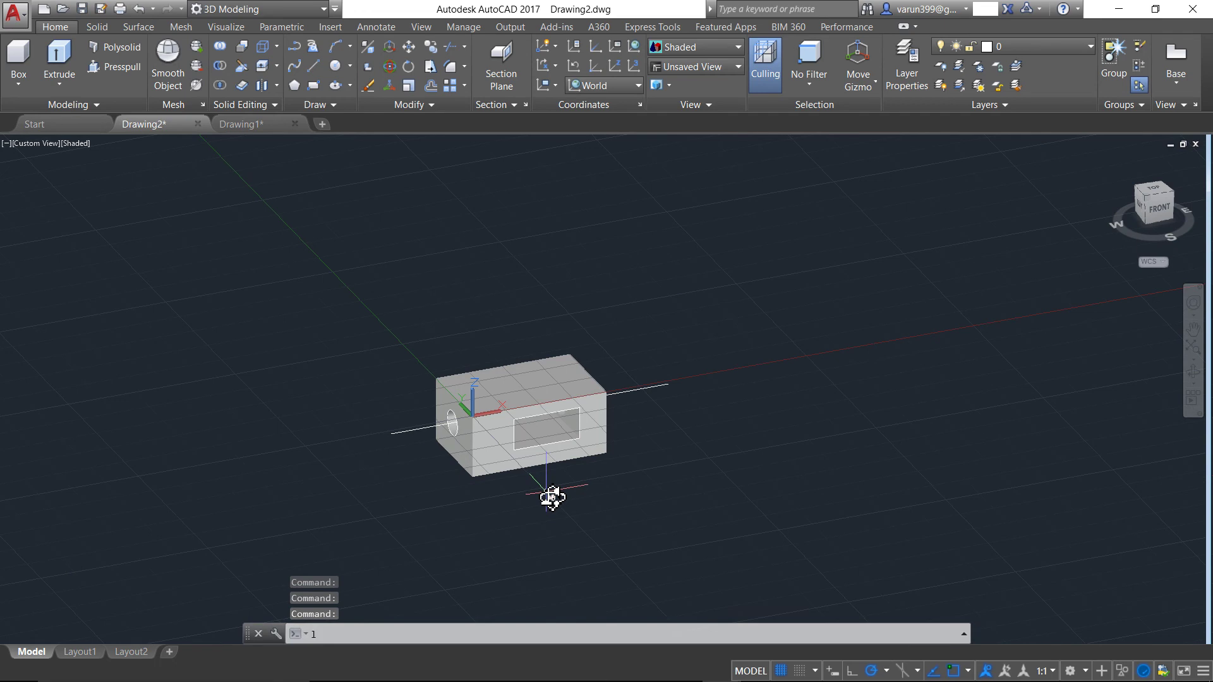
pyautogui.press('Return')
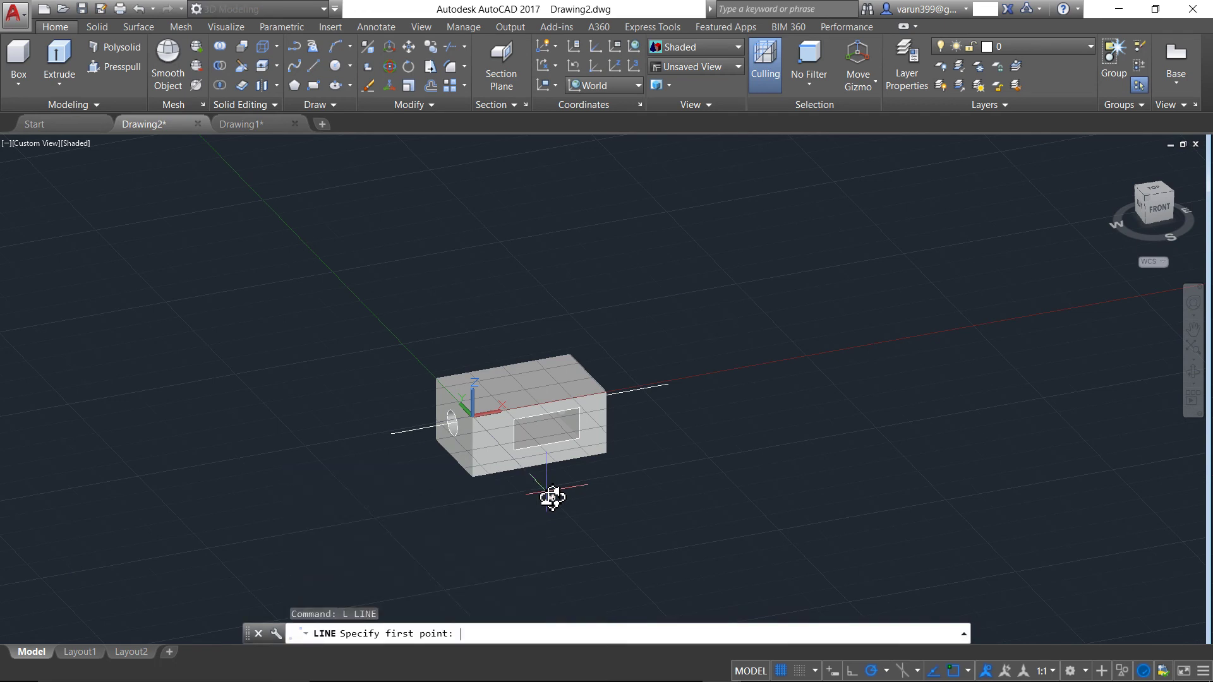
pyautogui.press('F8')
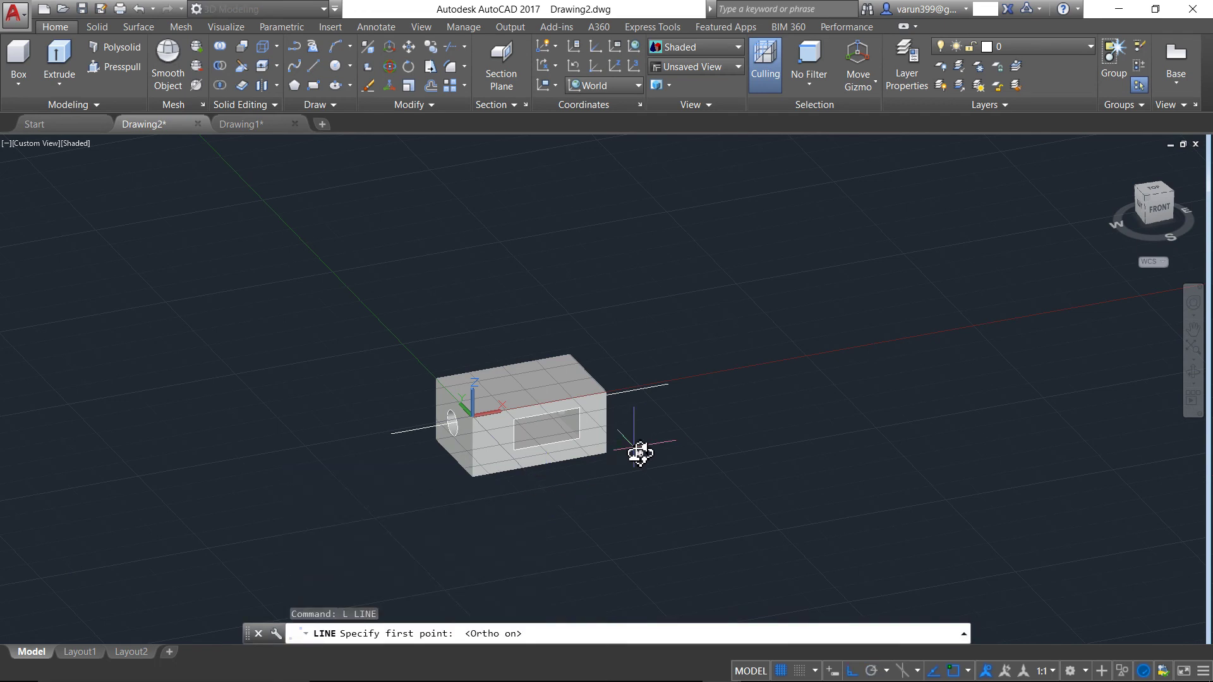
pyautogui.click(669, 384)
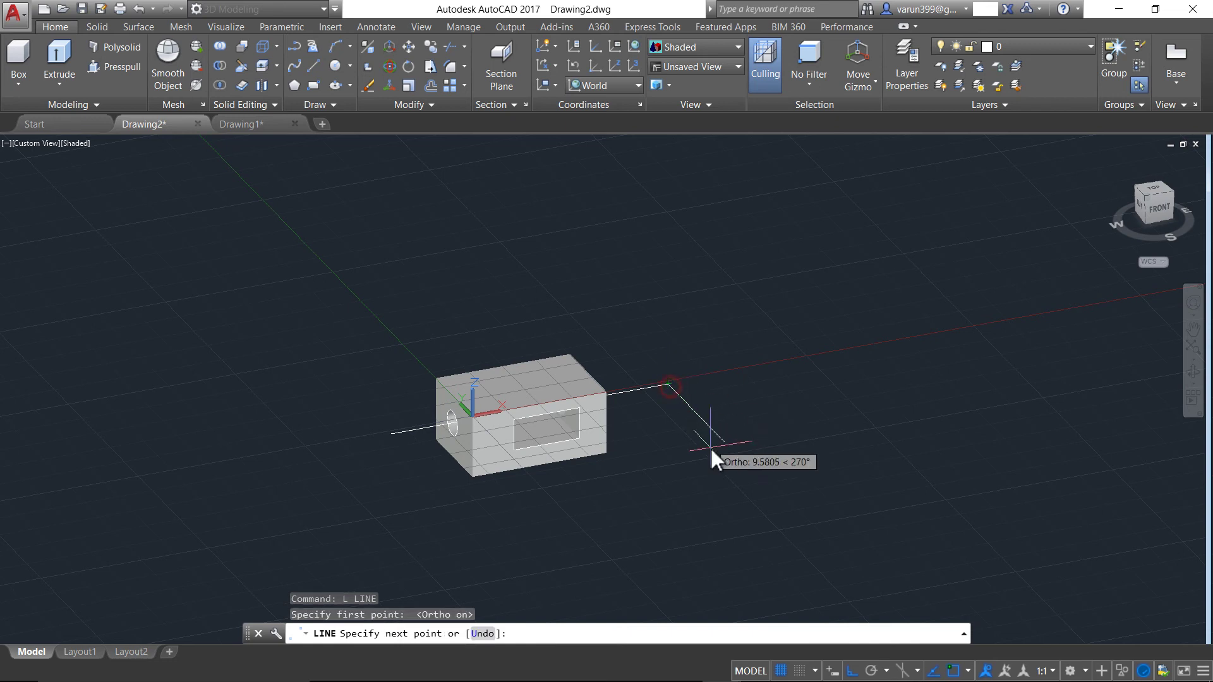
pyautogui.click(729, 489)
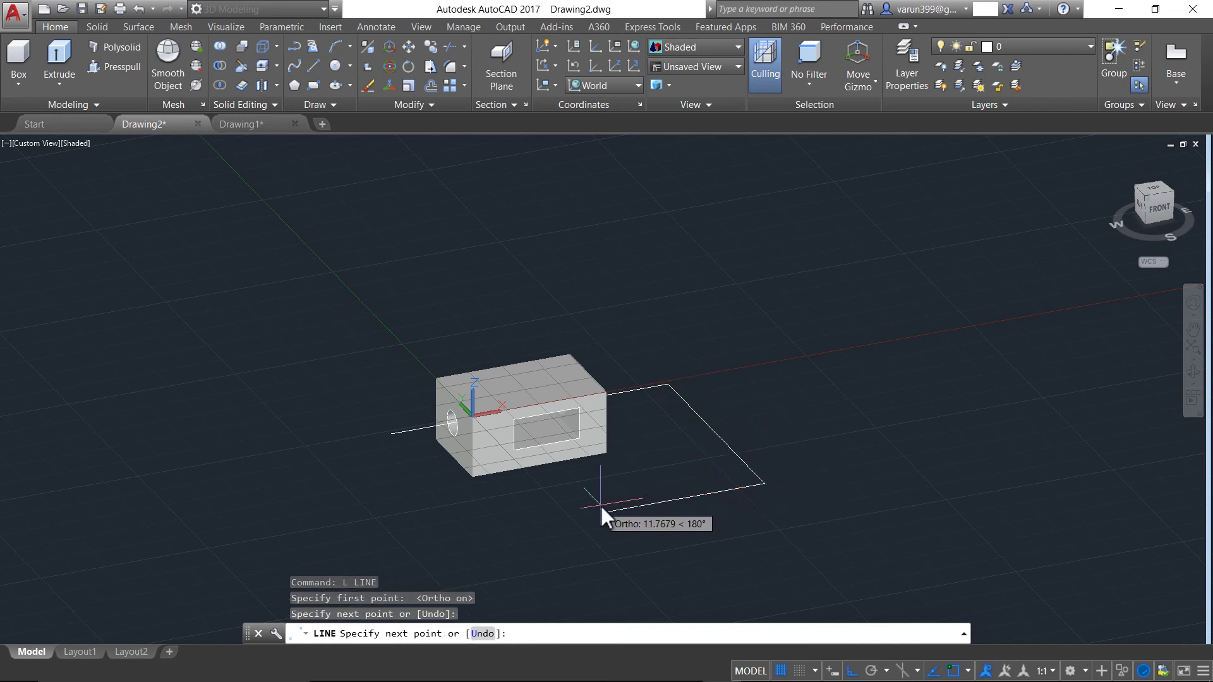
pyautogui.click(600, 504)
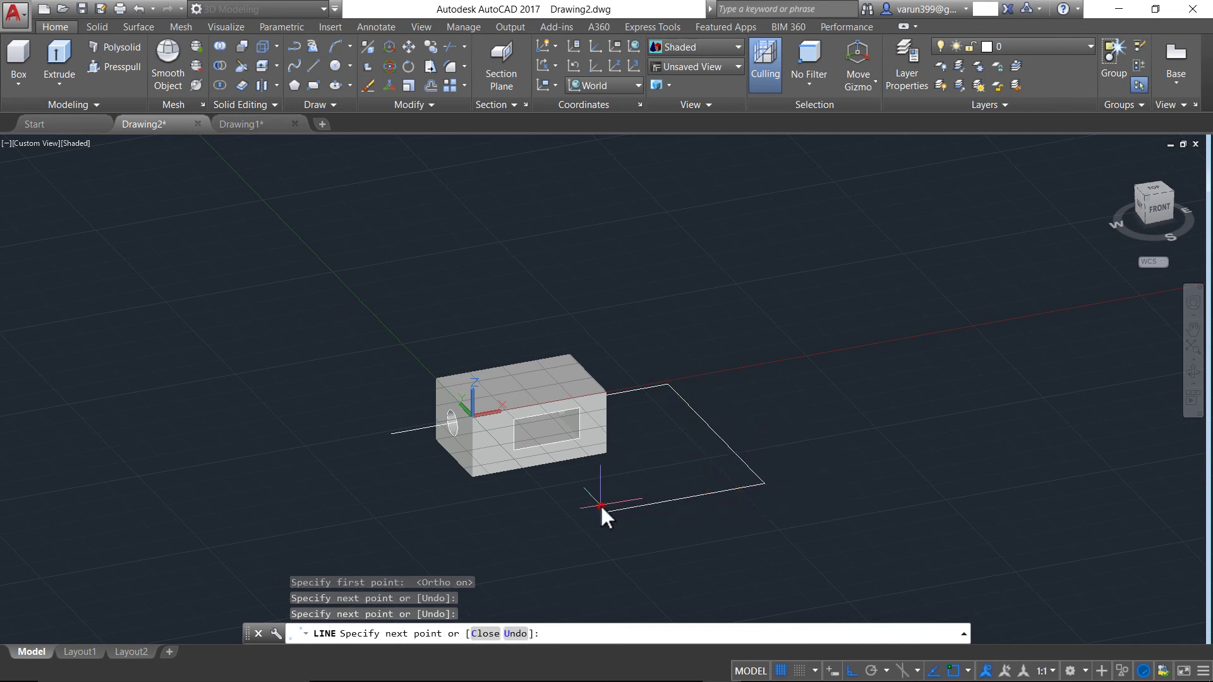
pyautogui.click(473, 307)
pyautogui.click(466, 165)
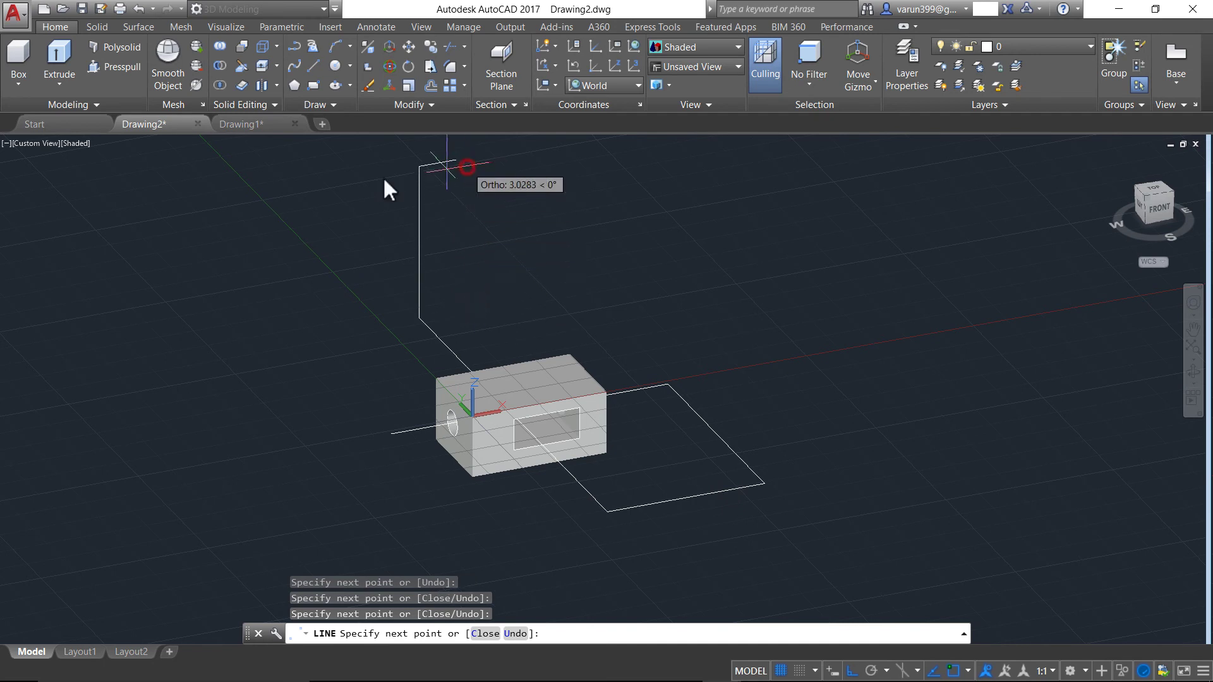
pyautogui.click(136, 211)
pyautogui.click(97, 472)
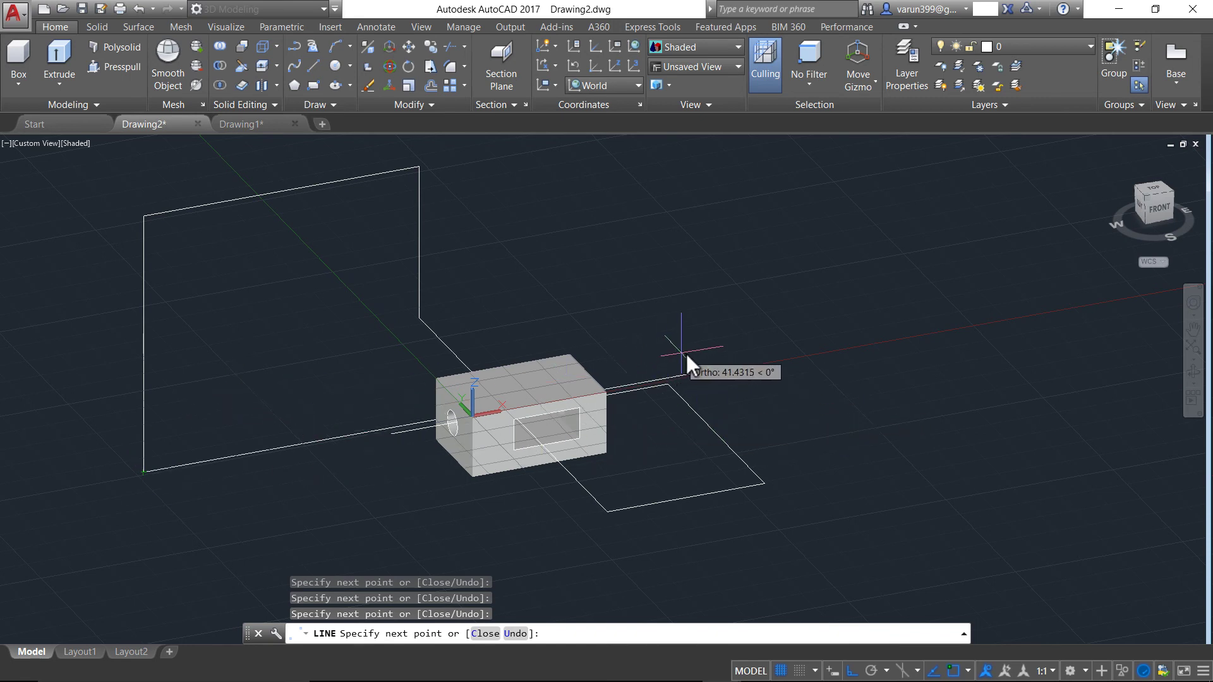
pyautogui.press('Escape')
pyautogui.press('Escape')
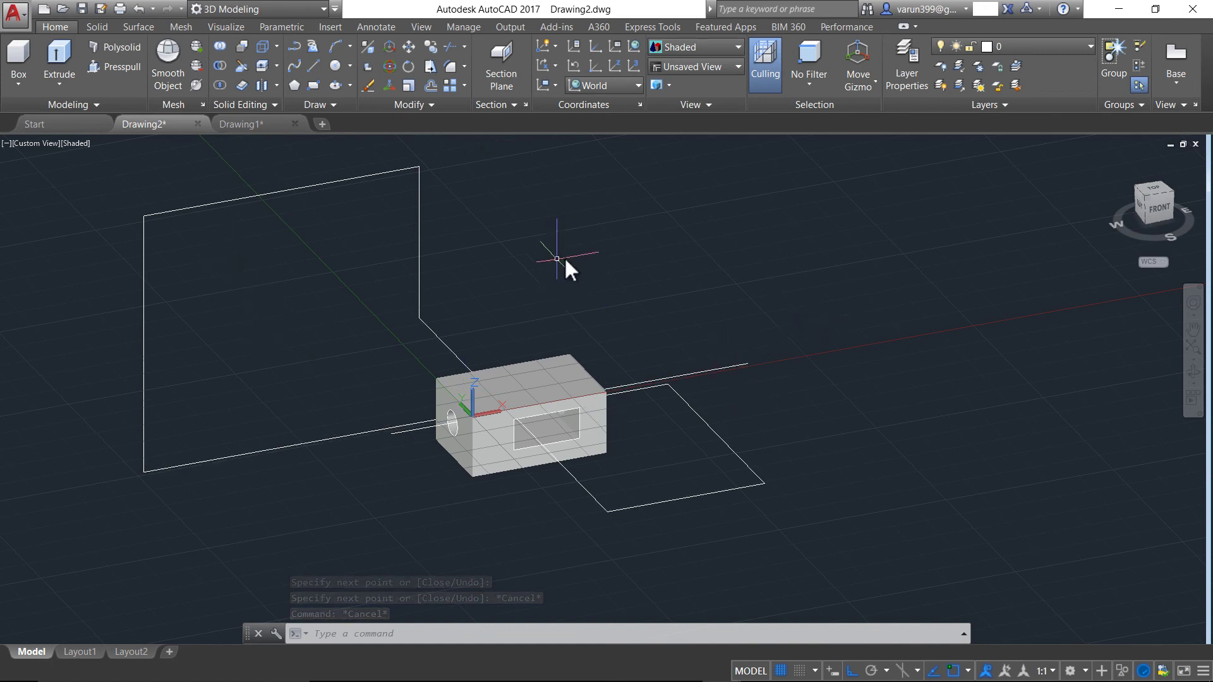
pyautogui.click(756, 309)
pyautogui.click(696, 410)
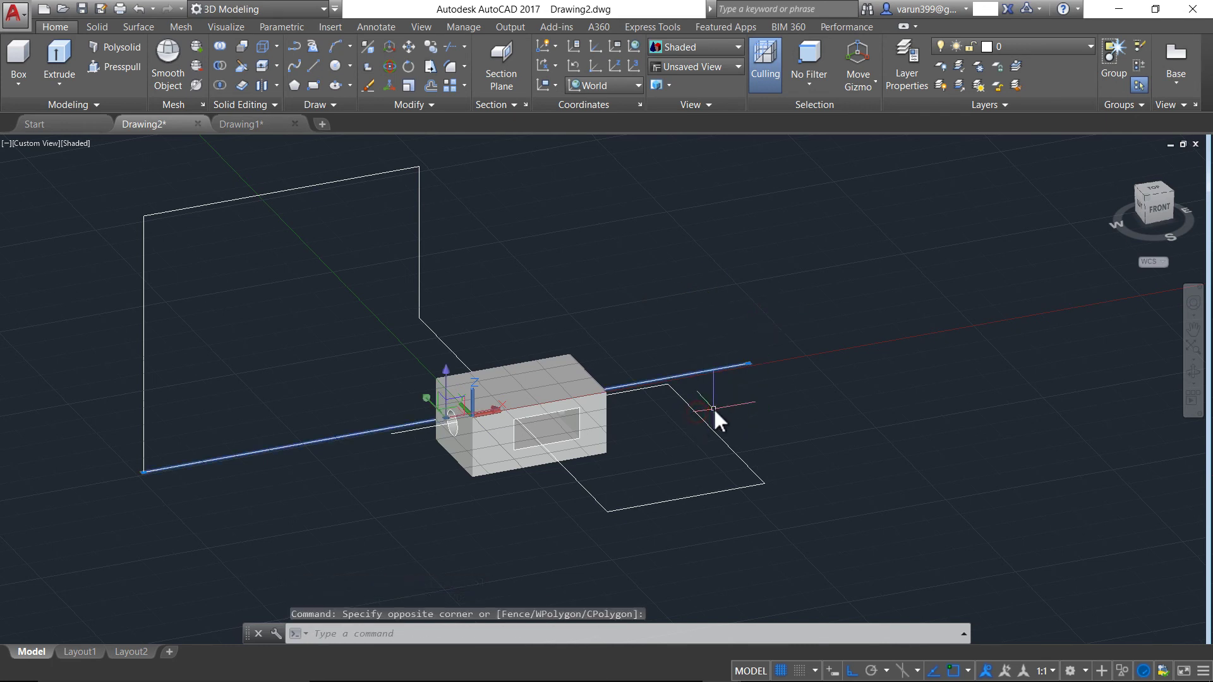
pyautogui.press('Escape')
pyautogui.press('Escape')
pyautogui.press('Escape')
# - Join the line through the block and all the connected line segments into one 3D polyline, and check it by selecting it
pyautogui.write('j')
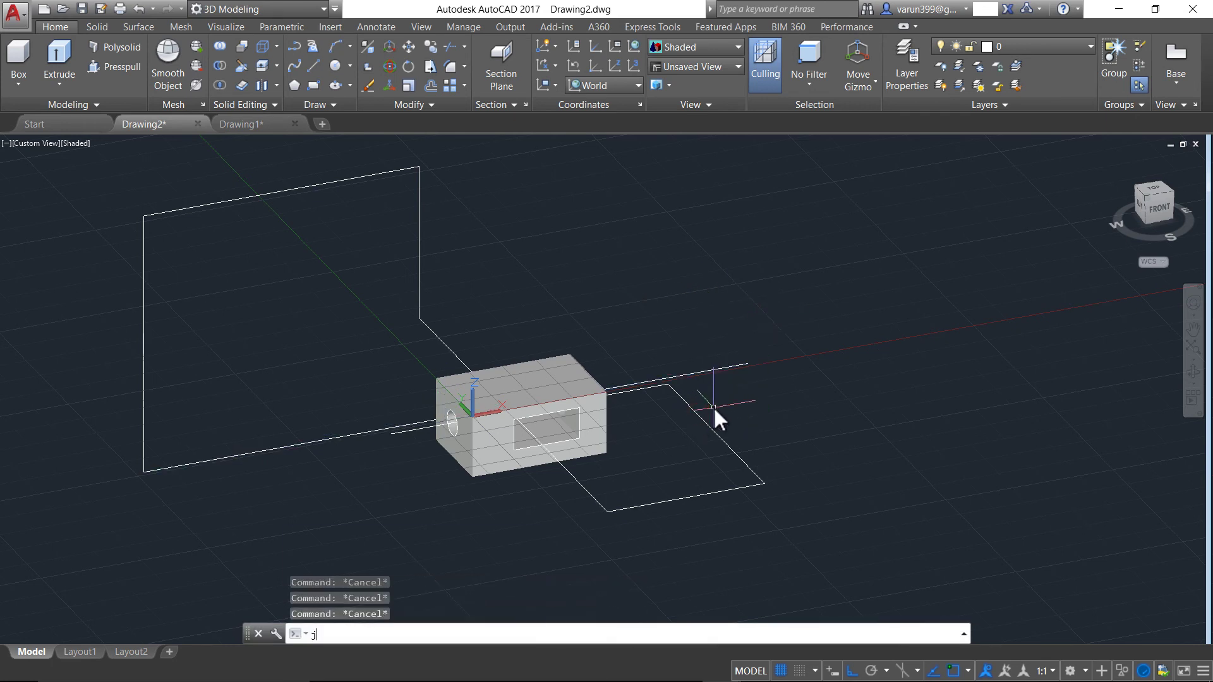
pyautogui.press('Return')
pyautogui.click(795, 327)
pyautogui.click(574, 541)
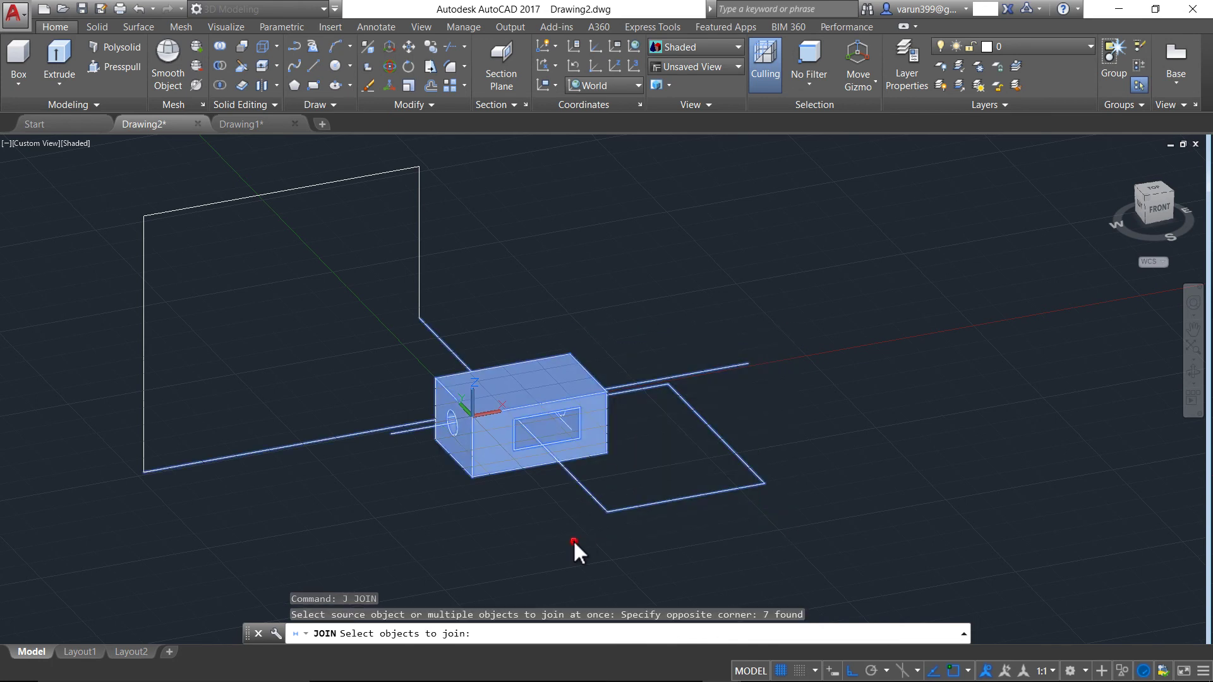
pyautogui.click(479, 142)
pyautogui.click(135, 248)
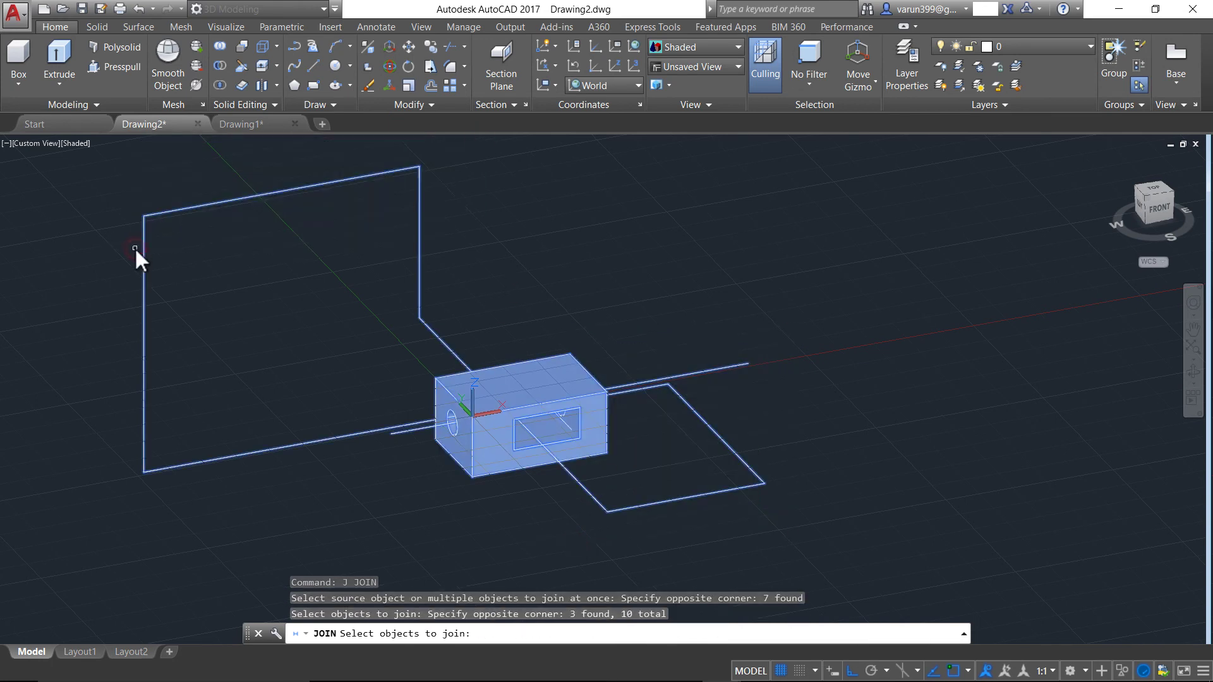
pyautogui.press('Return')
pyautogui.click(437, 200)
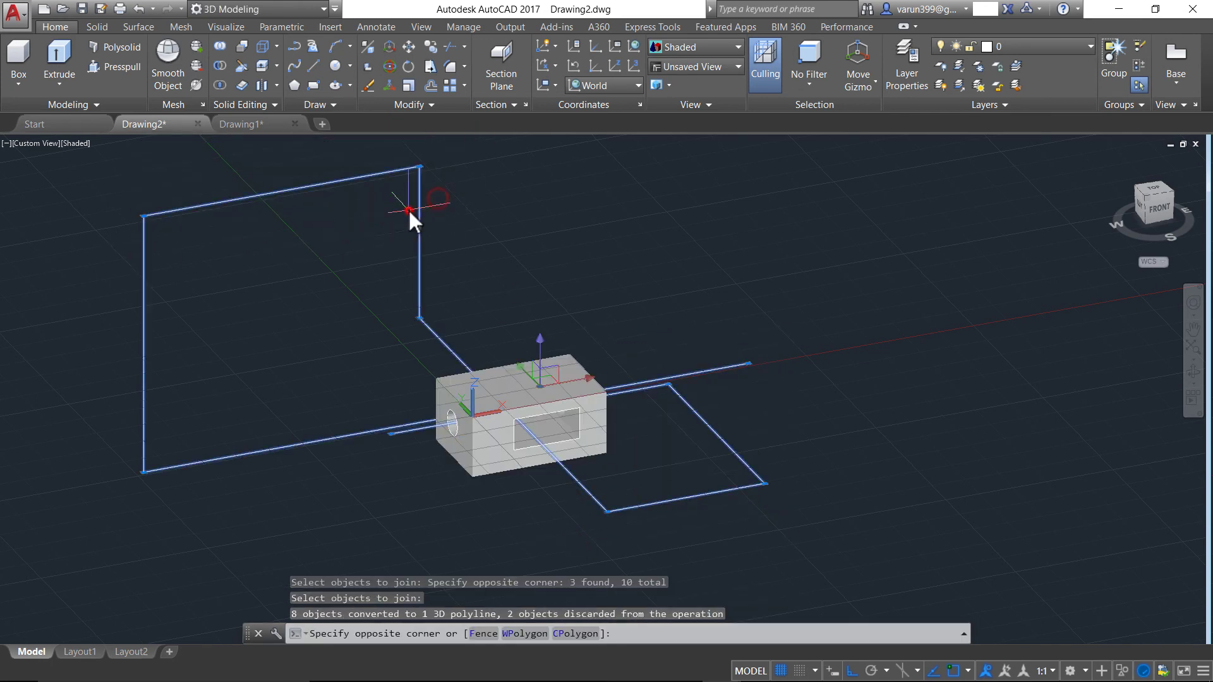
pyautogui.click(408, 209)
pyautogui.press('Escape')
pyautogui.press('Escape')
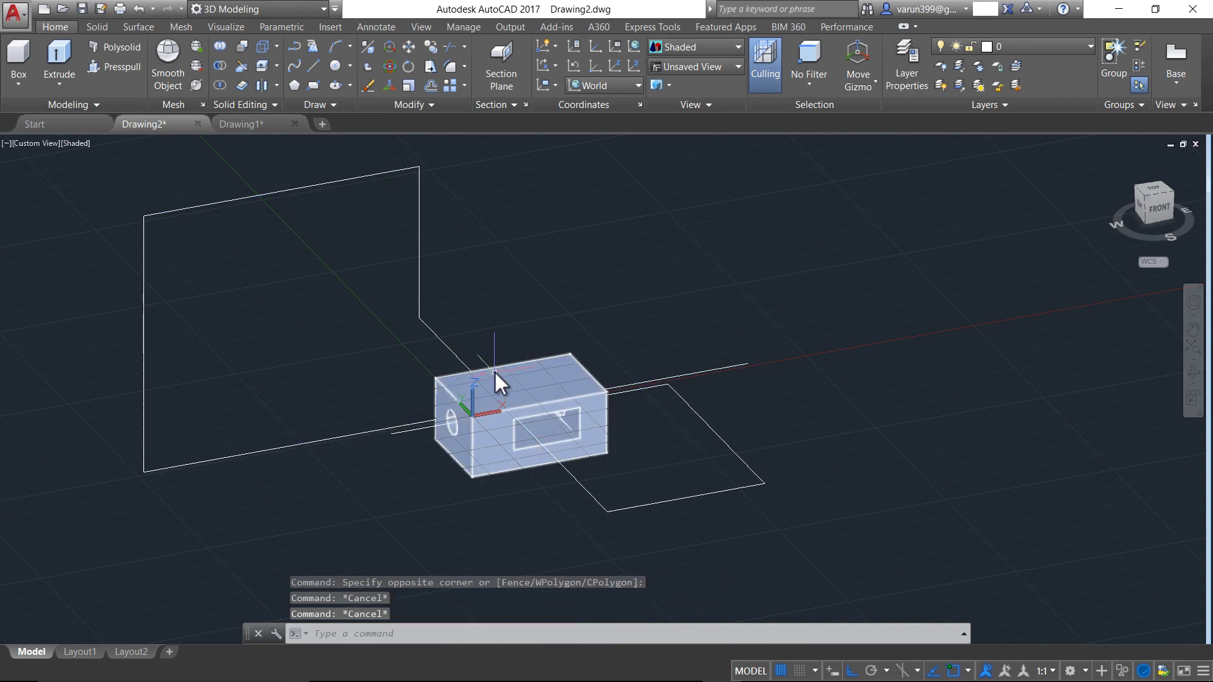
# - Start a motion path animation with ANIPATH and link the camera to the joined polyline as Path1
pyautogui.write('ANIPATH')
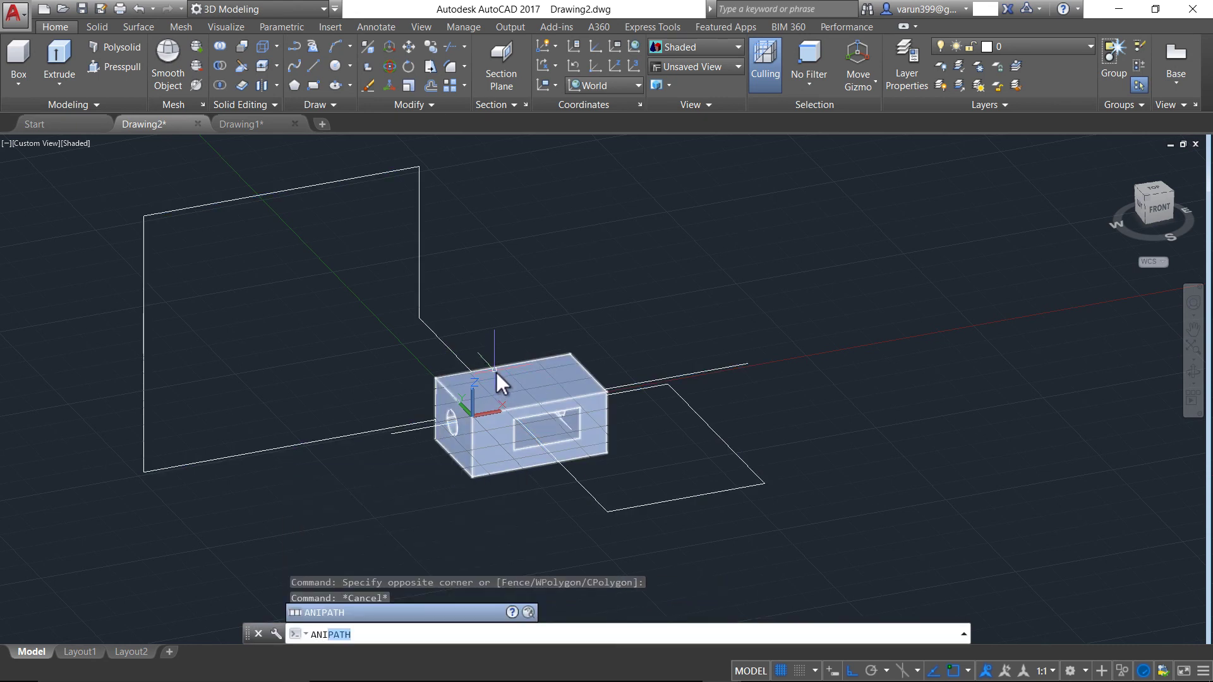
pyautogui.press('Return')
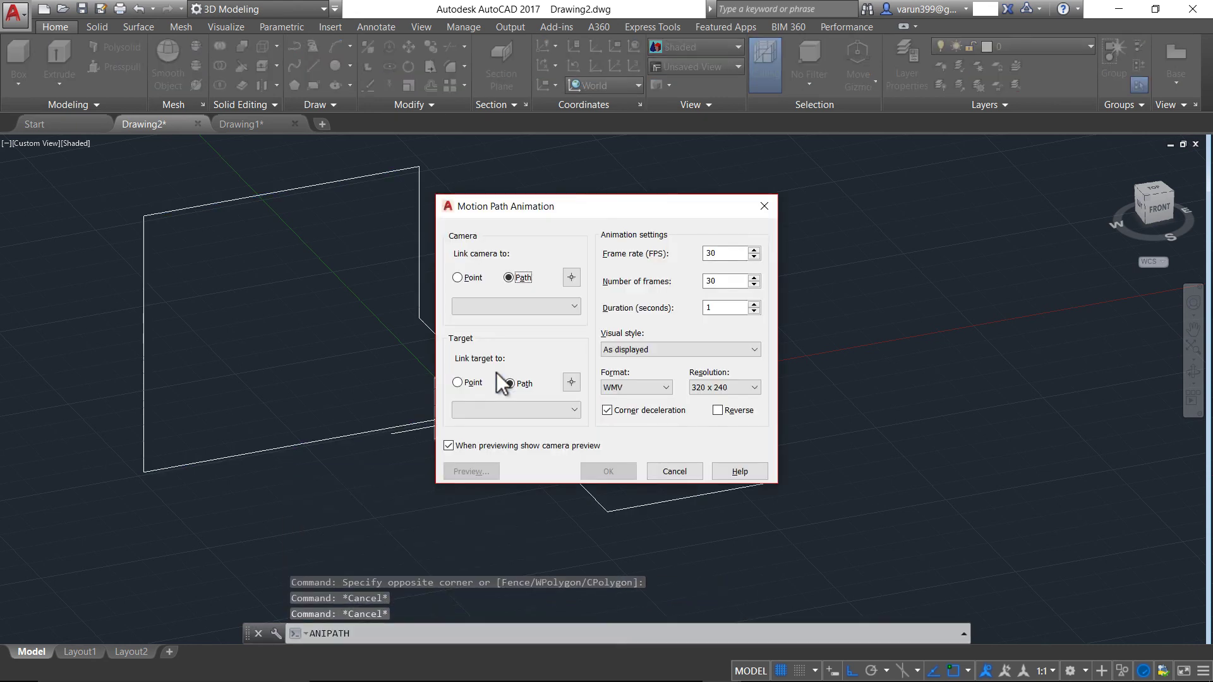
pyautogui.click(572, 278)
pyautogui.click(414, 430)
pyautogui.click(582, 367)
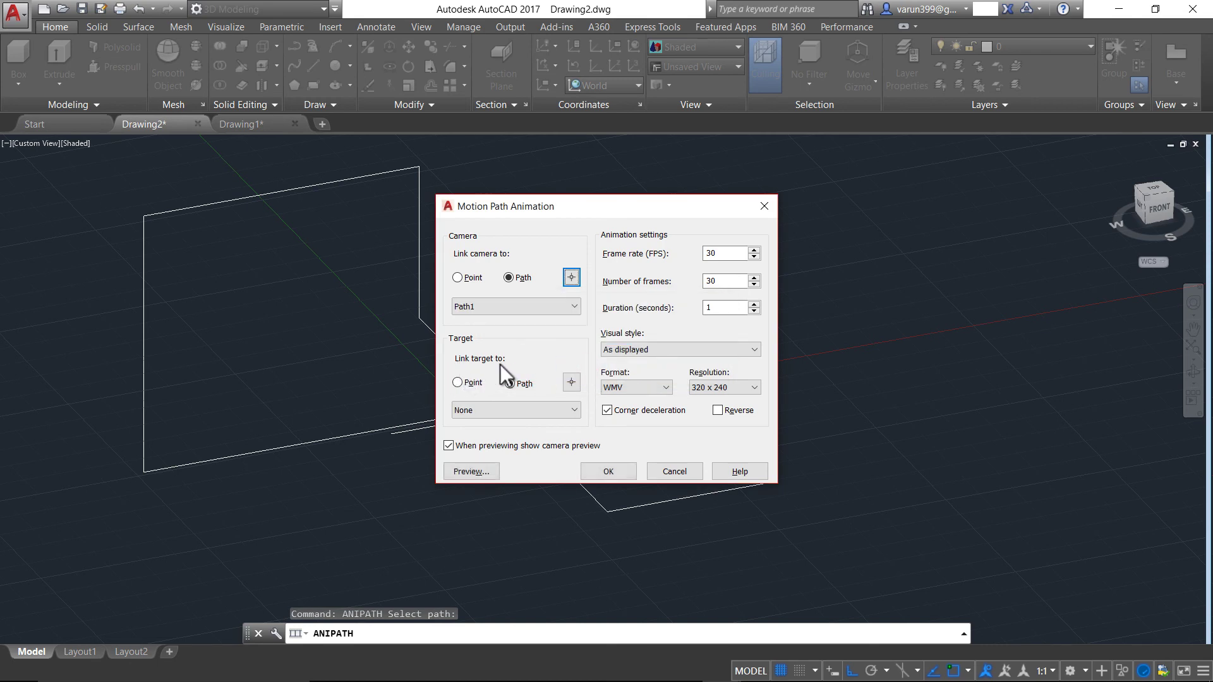
# - Link the animation target to the same joined polyline as Path2
pyautogui.click(516, 384)
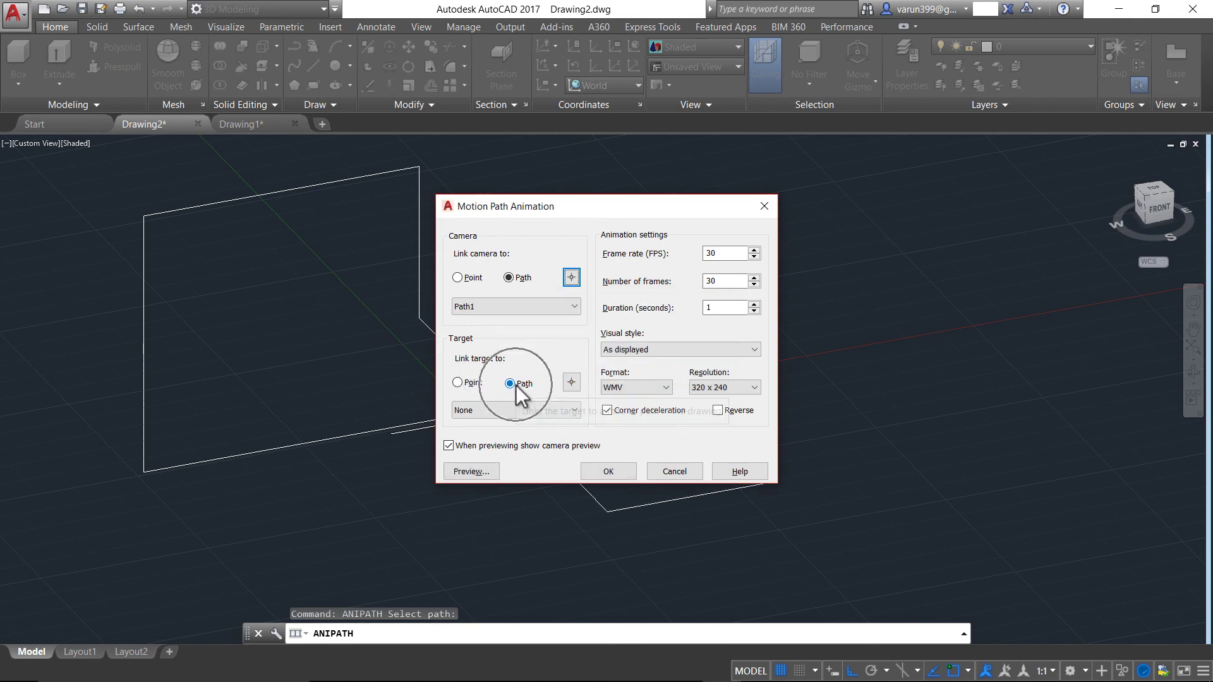
pyautogui.click(571, 384)
pyautogui.click(424, 429)
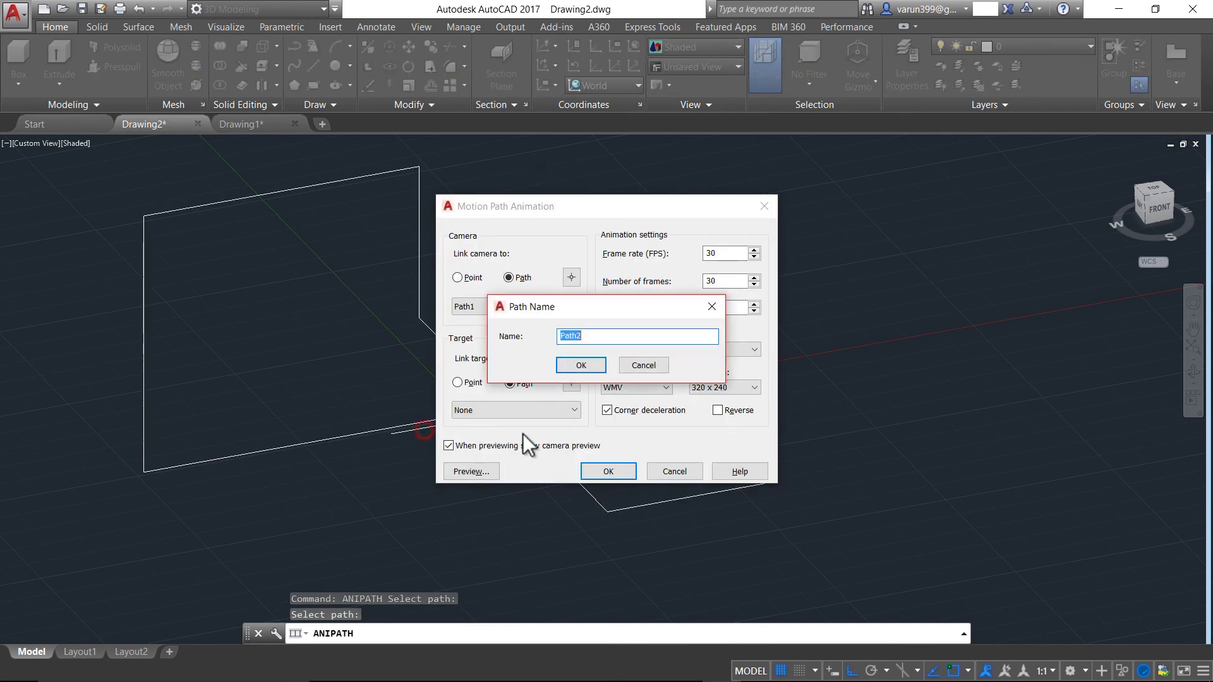
pyautogui.click(581, 366)
# - Set the animation's frame rate to 60 FPS and its duration to 30 seconds
pyautogui.doubleClick(744, 254)
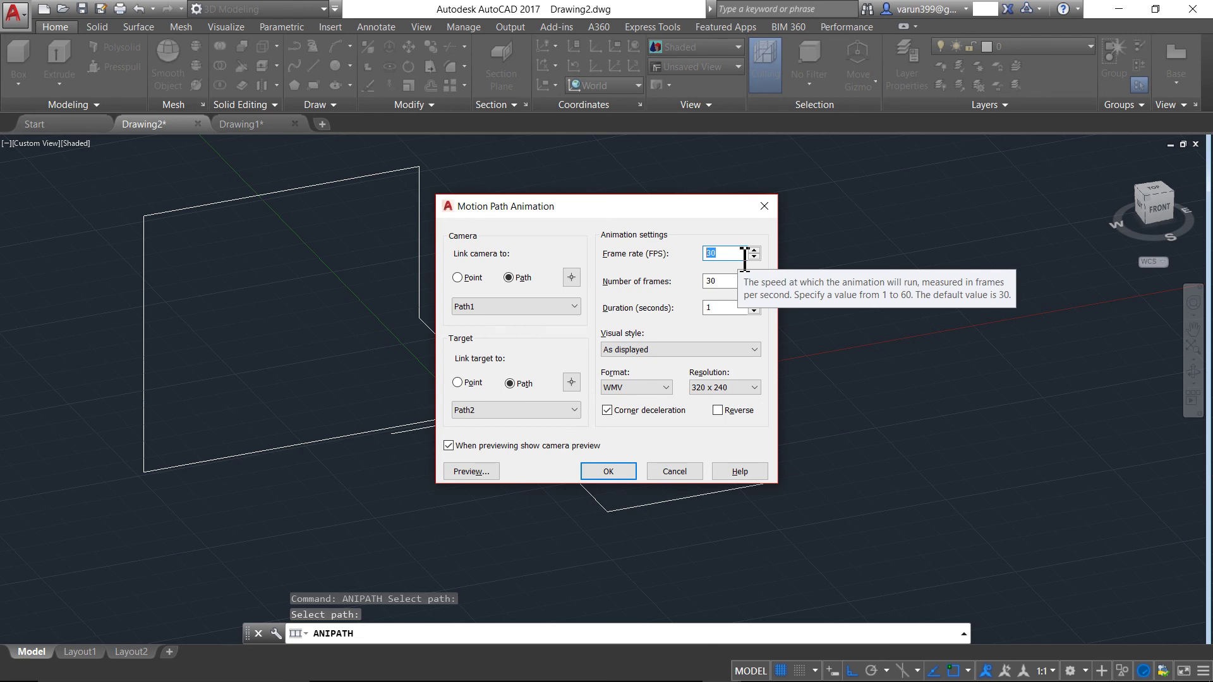
pyautogui.write('60')
pyautogui.doubleClick(714, 308)
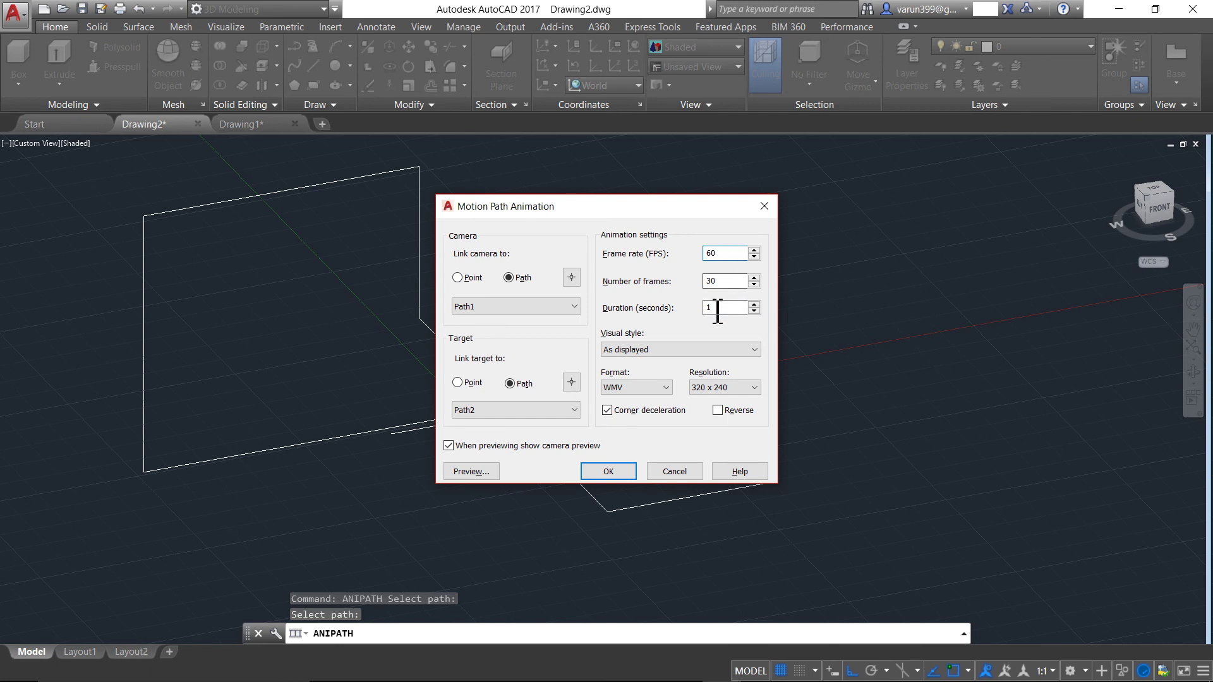
pyautogui.write('30')
# - Set the animation's visual style to Rendered, its format to AVI and its resolution to 1024 x 768
pyautogui.click(642, 352)
pyautogui.click(640, 372)
pyautogui.click(624, 386)
pyautogui.click(626, 398)
pyautogui.click(701, 386)
pyautogui.click(700, 441)
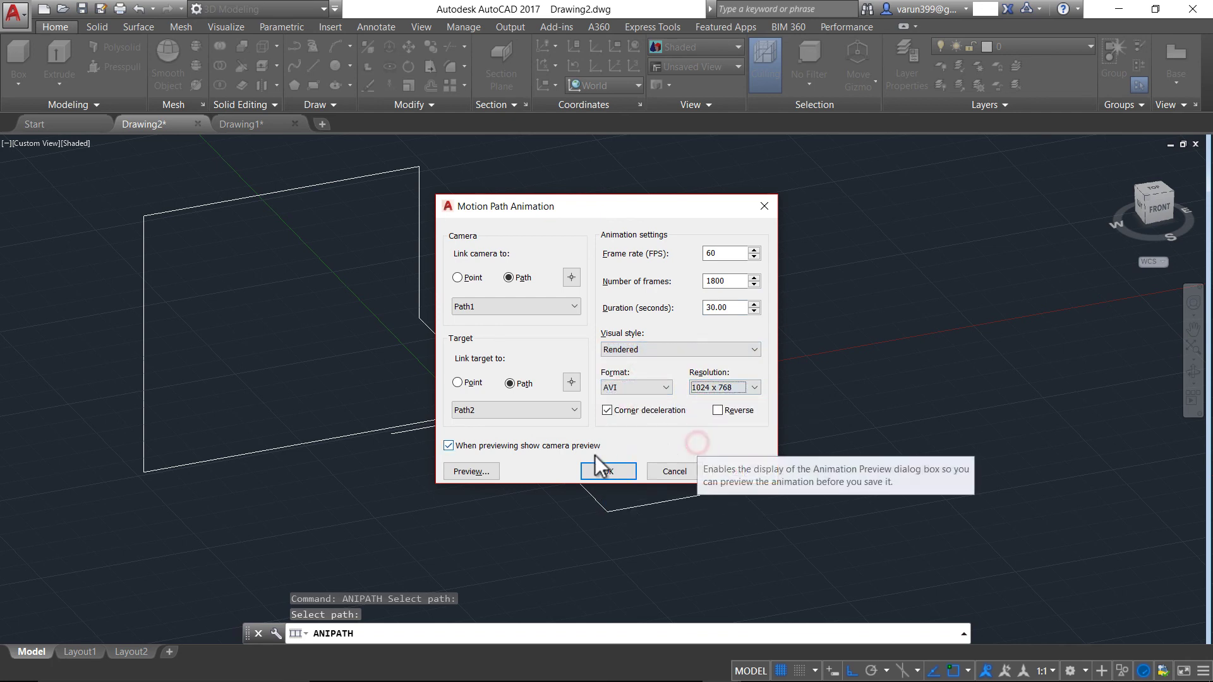
# - Preview the animation with the preview window moved clear of the camera path in front of the block
pyautogui.click(487, 475)
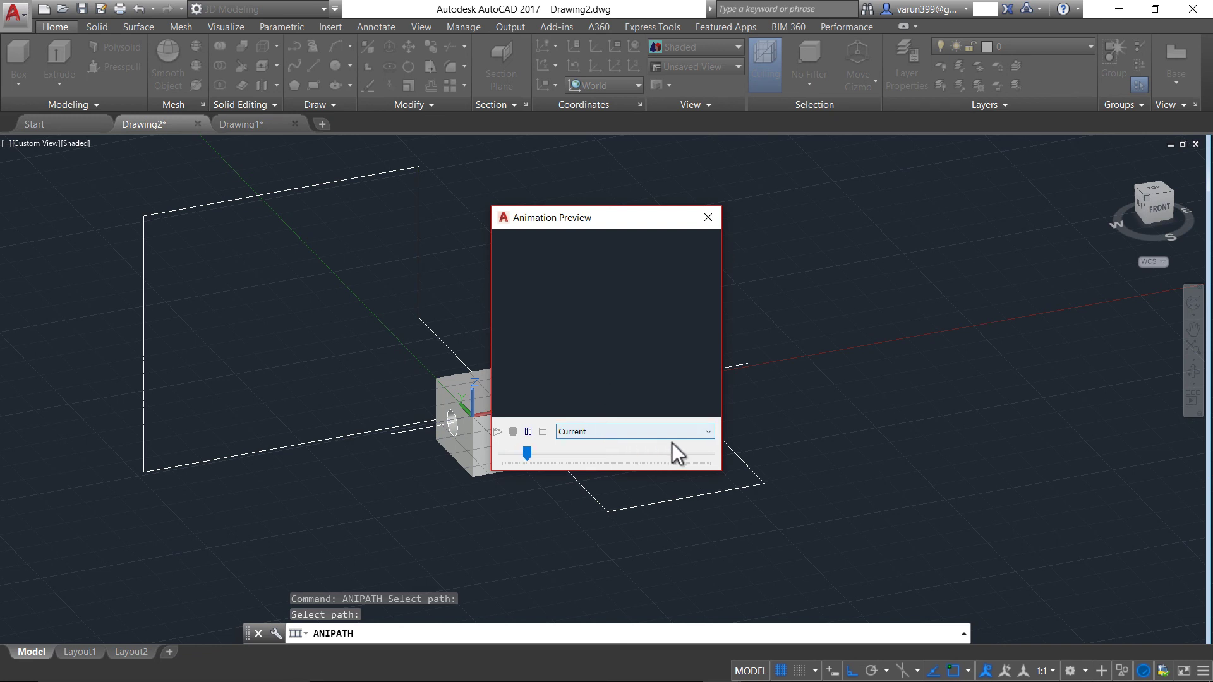
pyautogui.moveTo(627, 215); pyautogui.dragTo(355, 146)
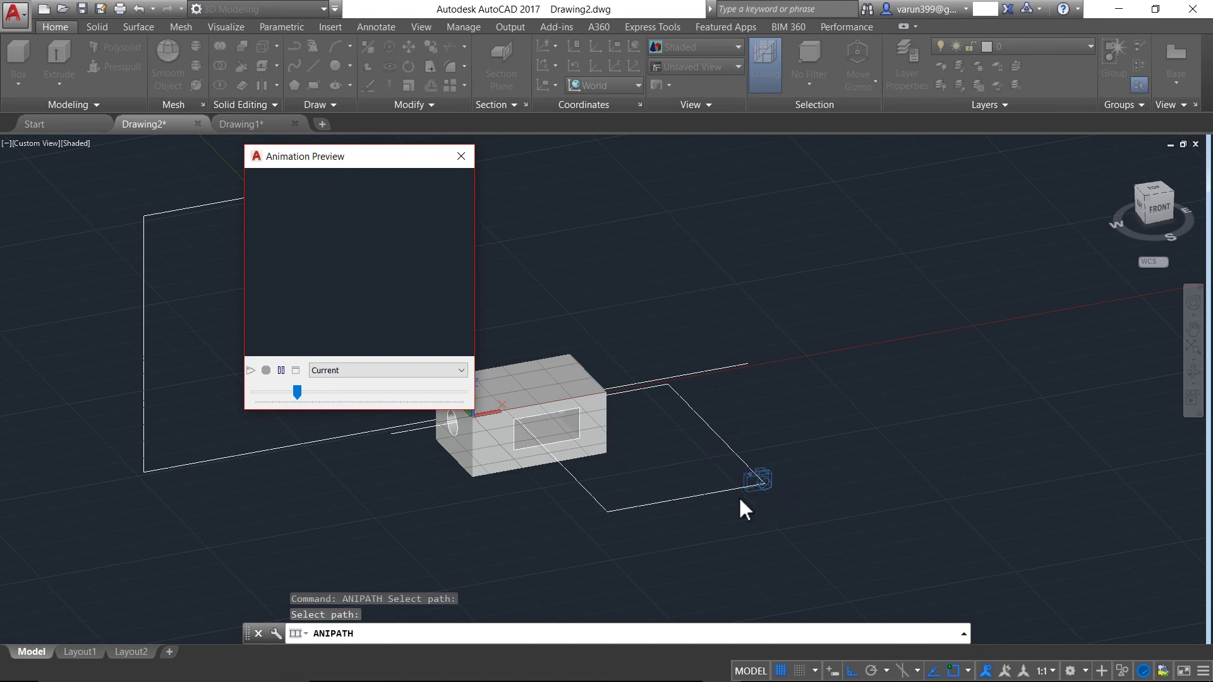
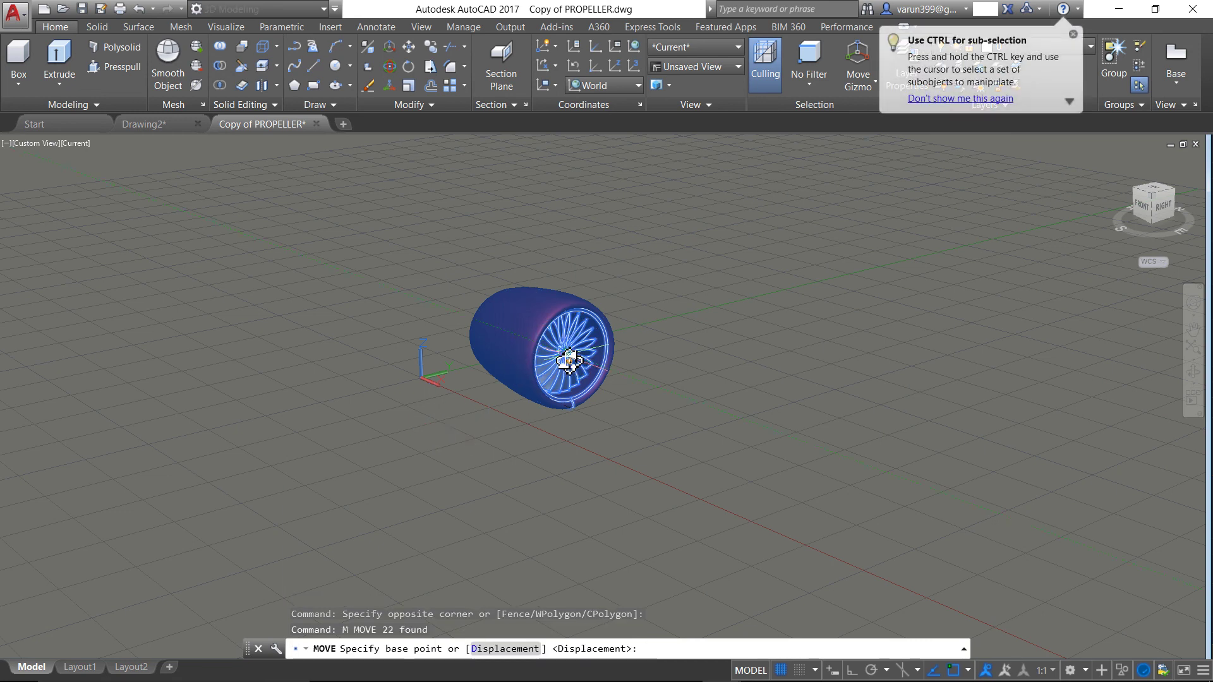
# - Move the selected engine parts in the propeller drawing from the fan's centre to the origin 0,0,0
pyautogui.click(572, 360)
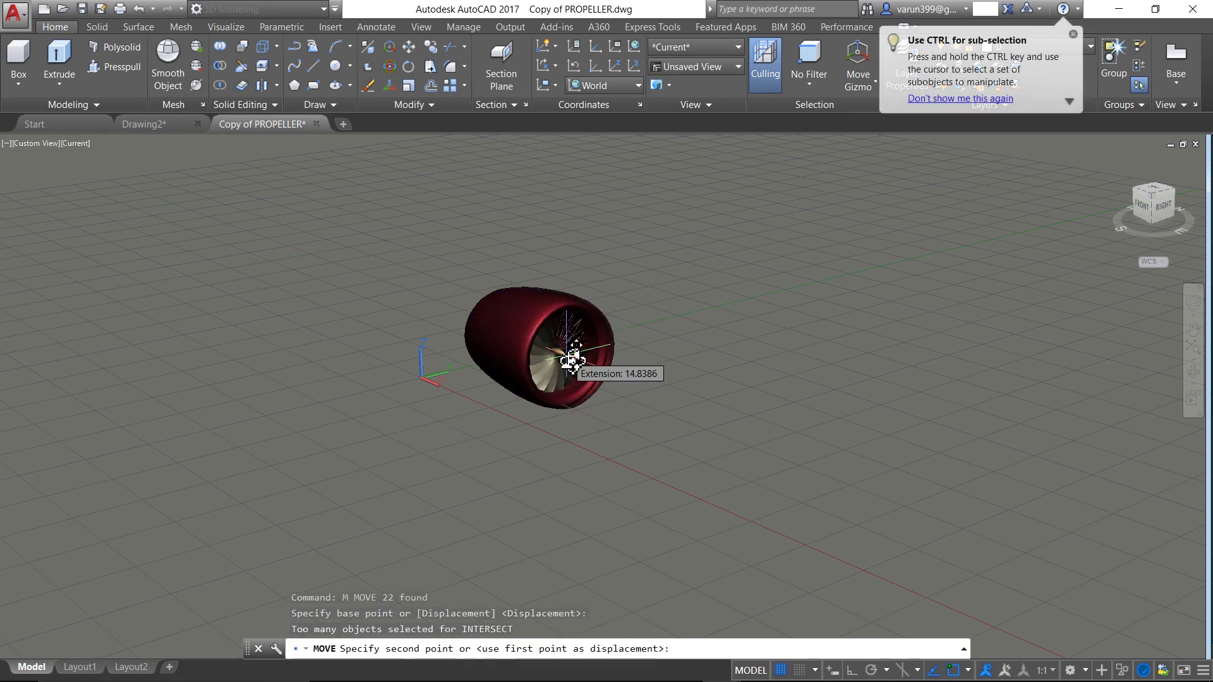
pyautogui.write('0,0,0')
pyautogui.press('Return')
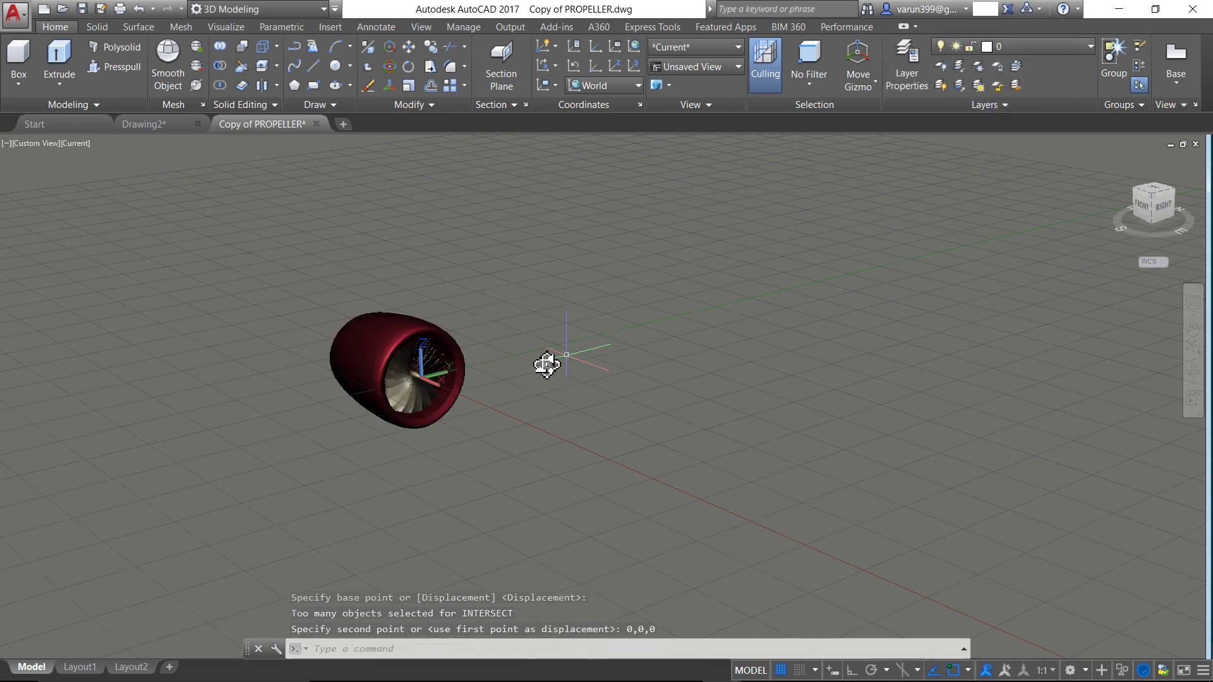
# - Draw an orthogonal 3D polyline that loops around the engine in all three axis directions and ends with a long segment along the Y axis
pyautogui.write('3dpoly')
pyautogui.press('Return')
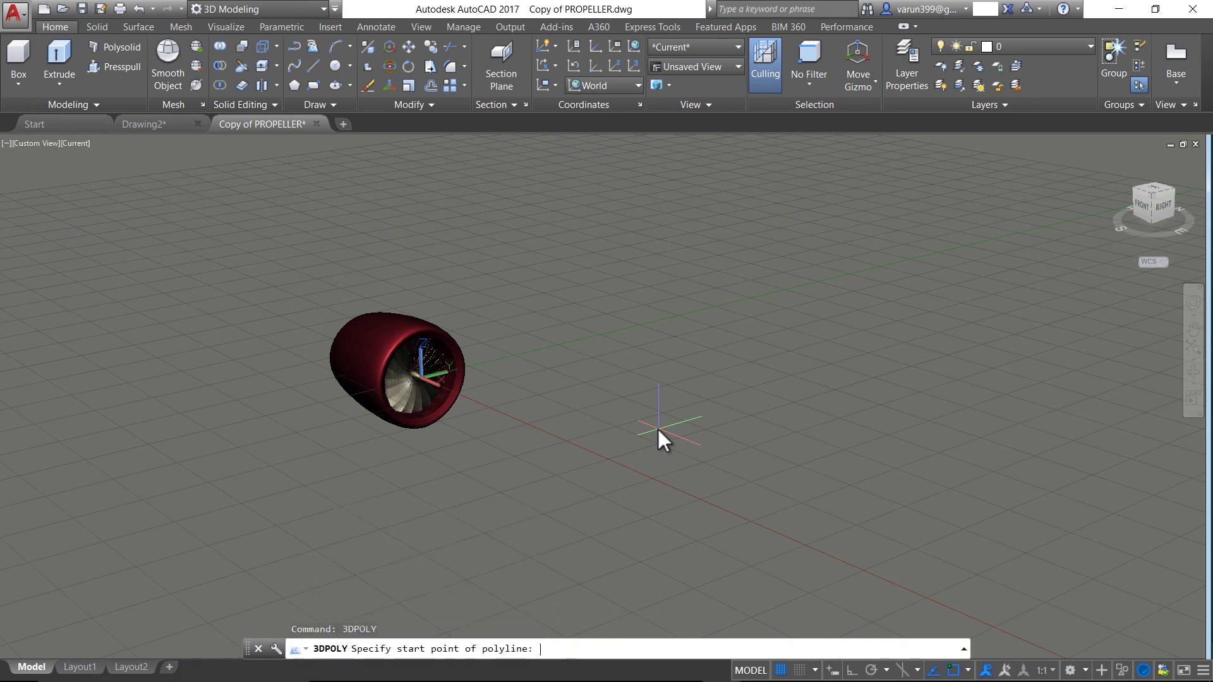
pyautogui.click(451, 445)
pyautogui.press('F8')
pyautogui.click(572, 412)
pyautogui.click(572, 279)
pyautogui.click(335, 207)
pyautogui.click(324, 287)
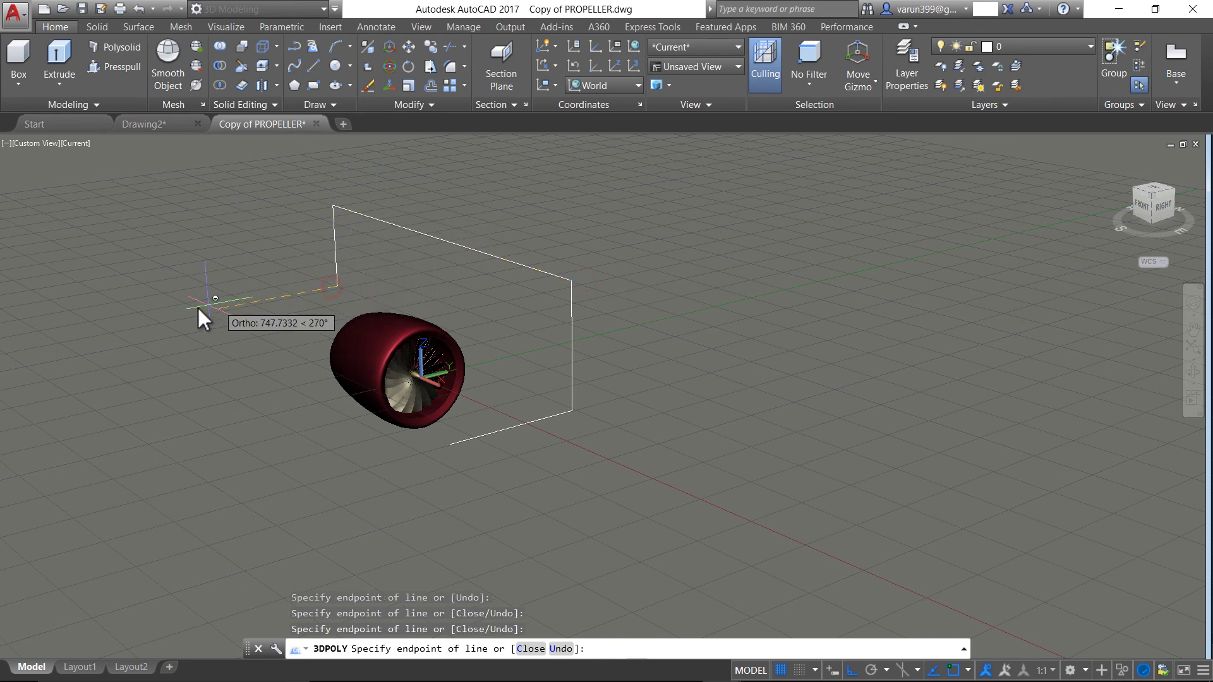
pyautogui.click(169, 314)
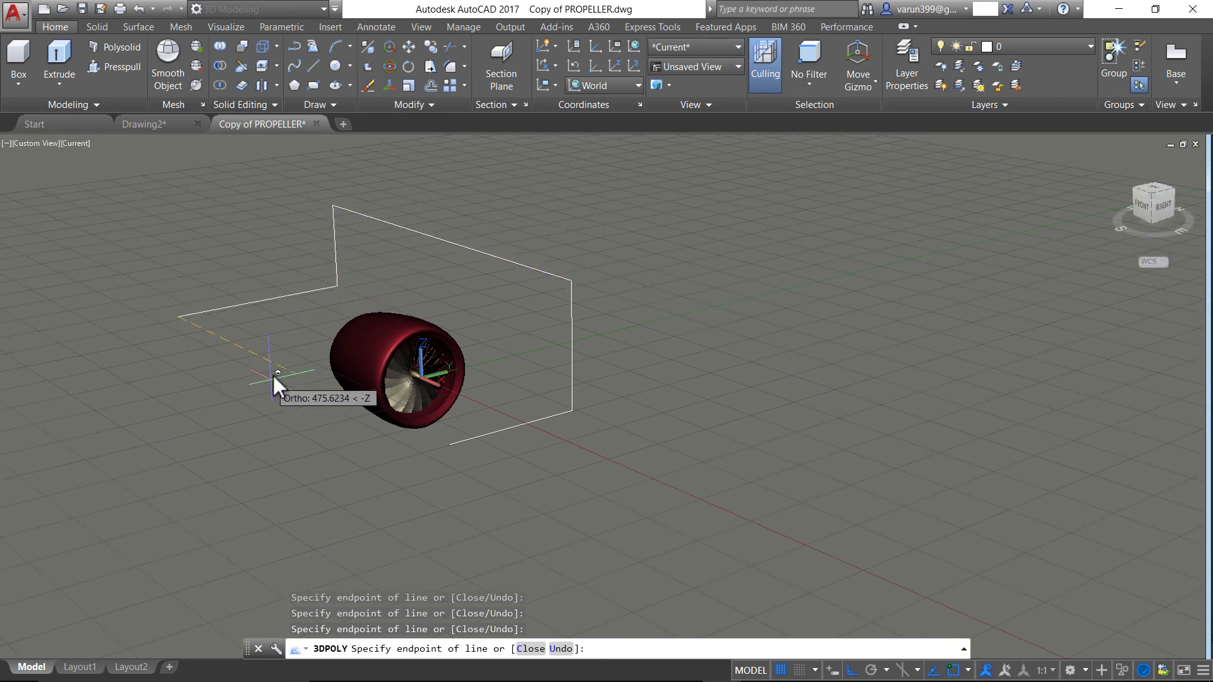
pyautogui.click(272, 368)
pyautogui.click(260, 432)
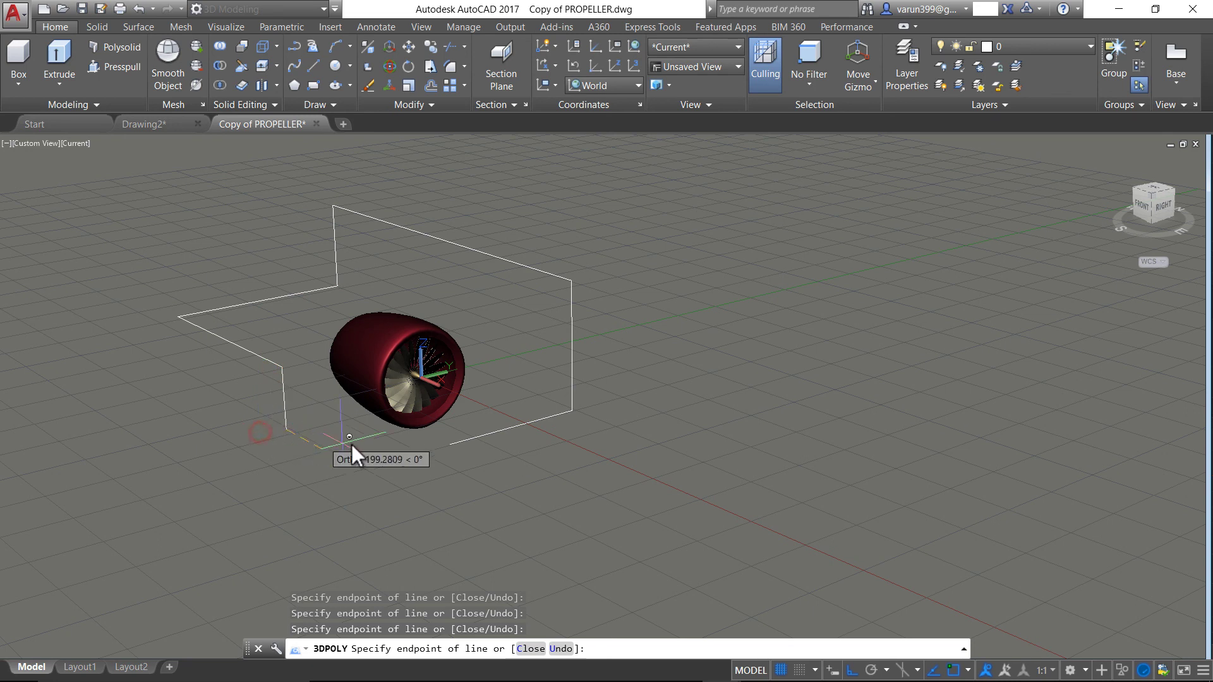
pyautogui.click(594, 385)
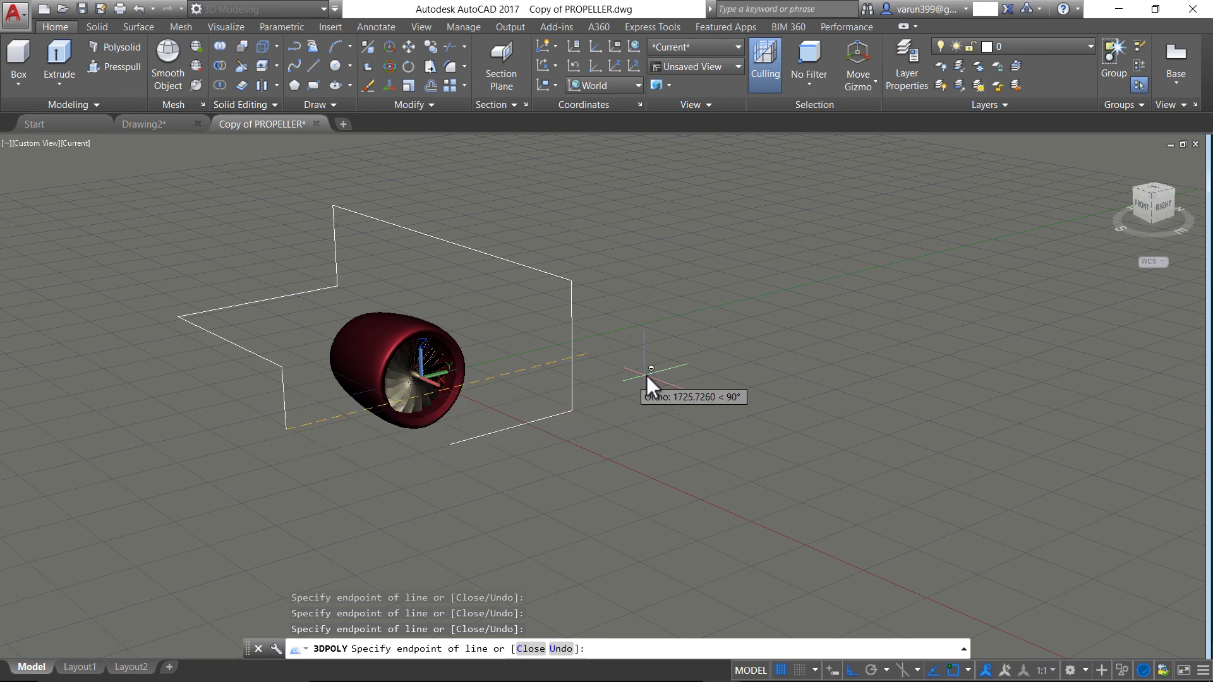
pyautogui.press('Escape')
pyautogui.press('Escape')
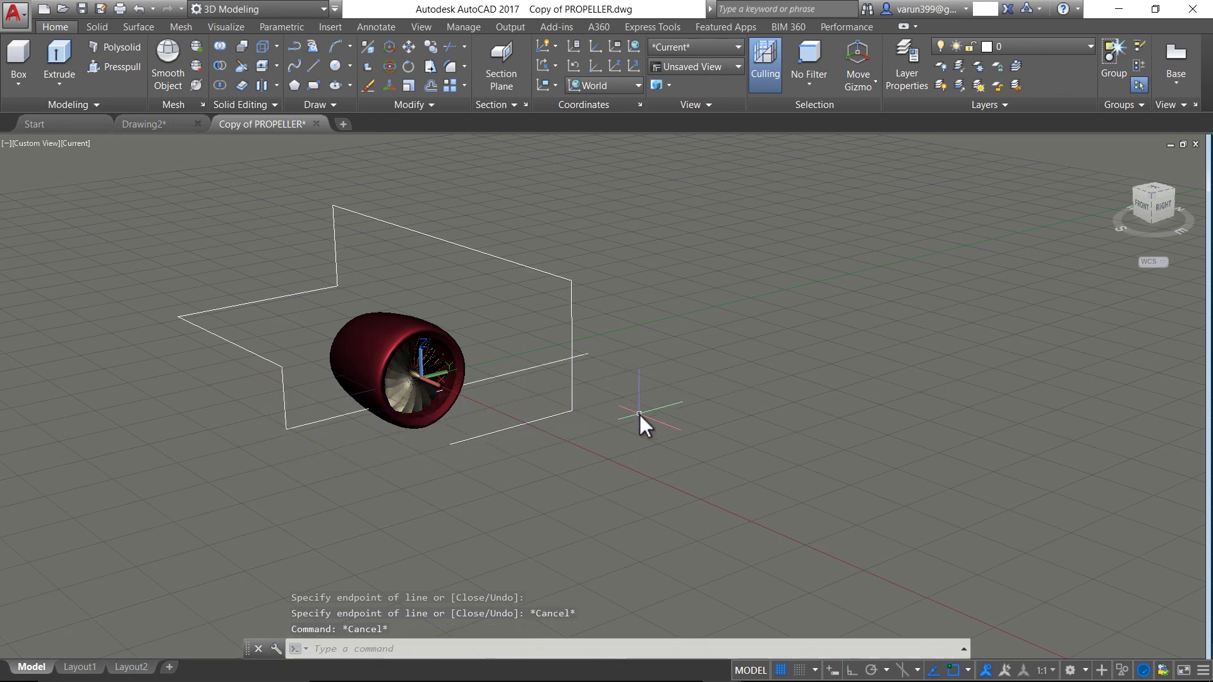
# - Start a motion path animation with ANIPATH and link the camera to the 3D polyline around the engine, accepting the default path name
pyautogui.keyDown('shift'); pyautogui.moveTo(371, 447); pyautogui.dragTo(408, 455, button='middle'); pyautogui.keyUp('shift')
pyautogui.write('ANIPATH')
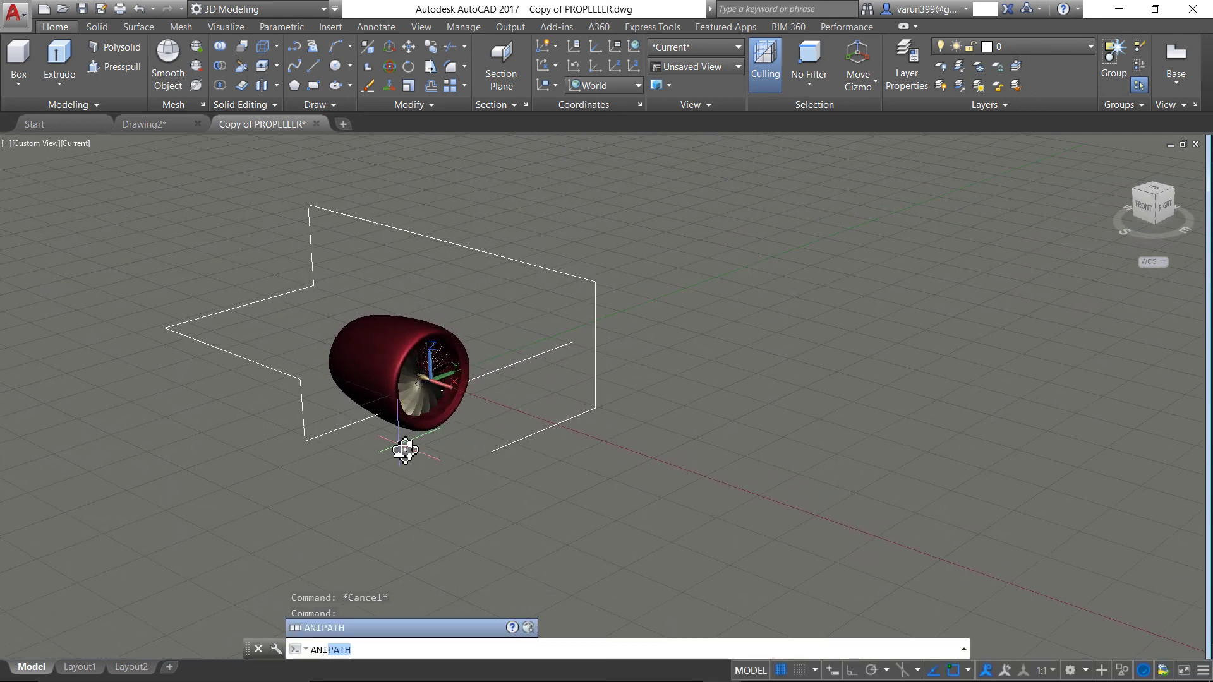
pyautogui.press('Return')
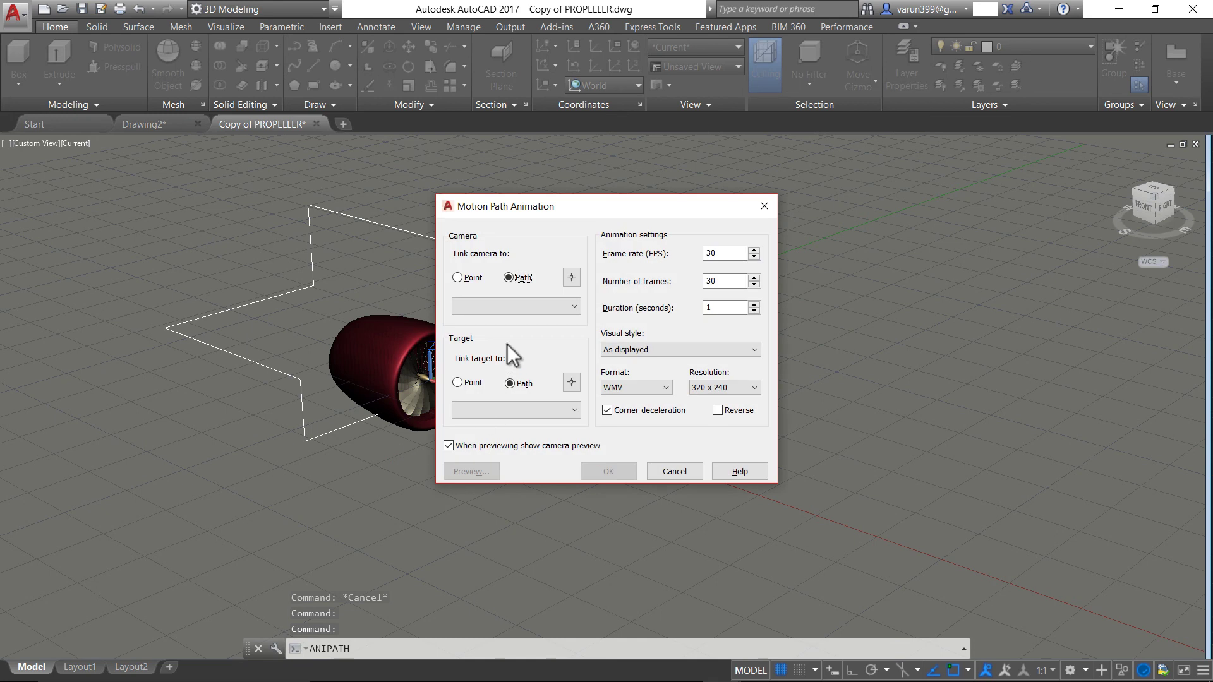
pyautogui.click(572, 278)
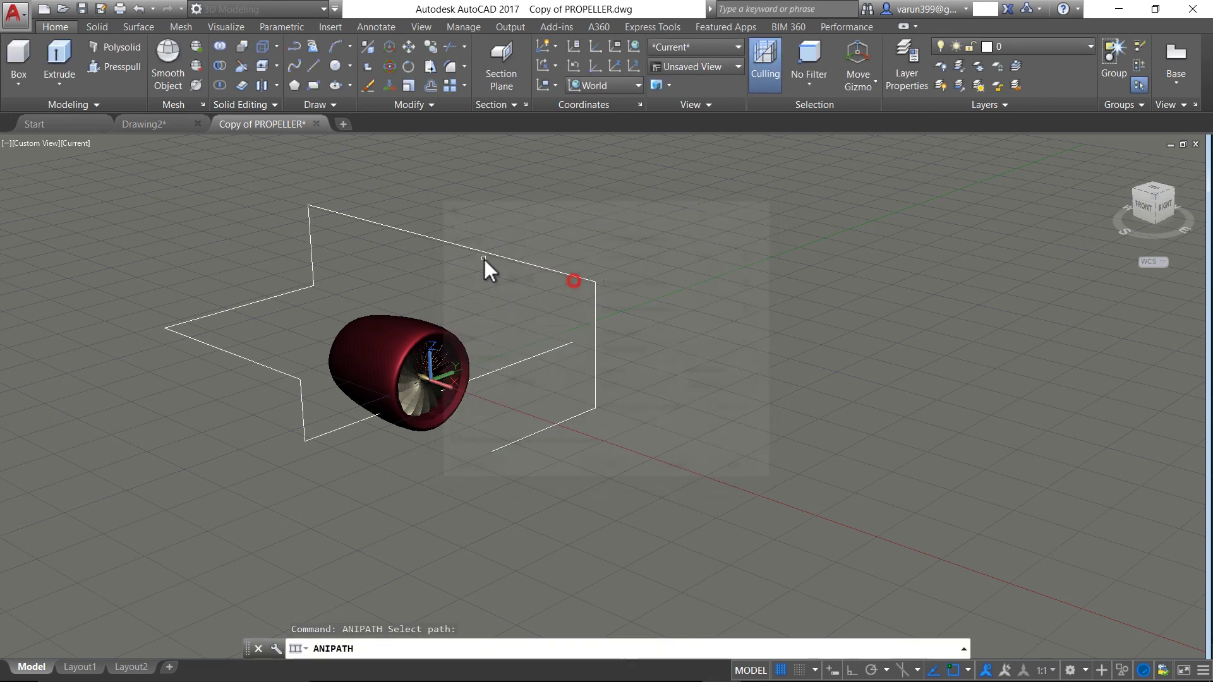
pyautogui.click(471, 253)
pyautogui.click(570, 368)
# - Link the animation's target to a point at the origin in the fan's centre, accepting the default point name
pyautogui.click(459, 383)
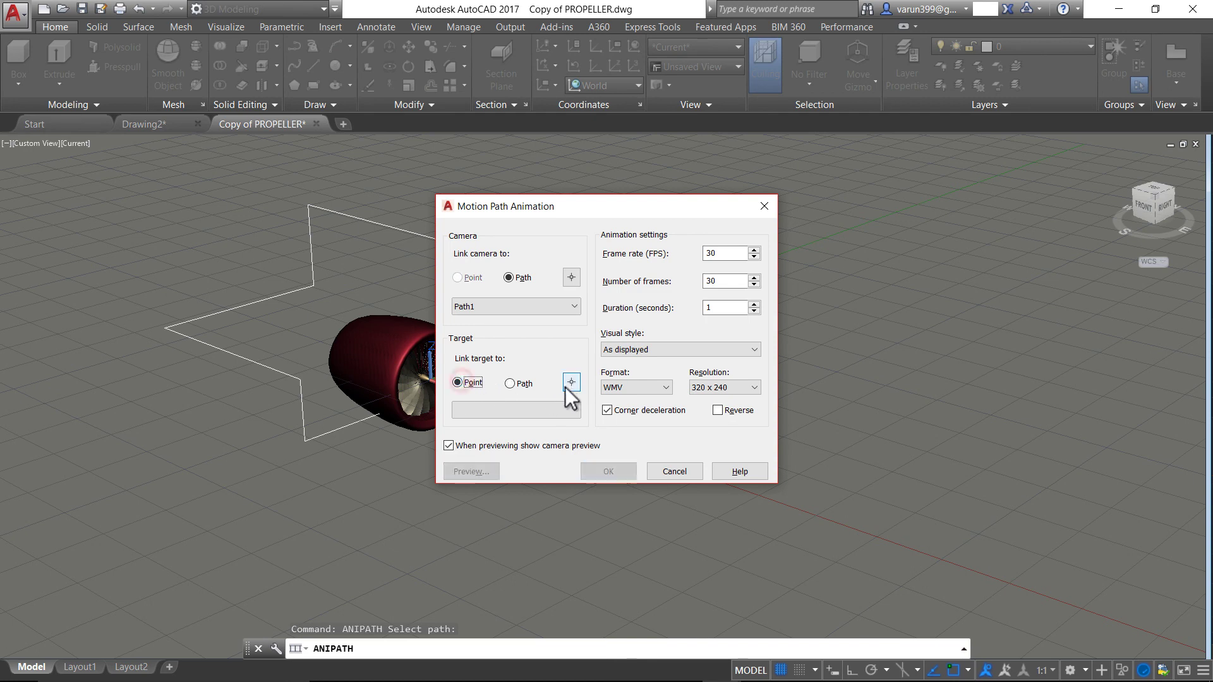
pyautogui.click(569, 383)
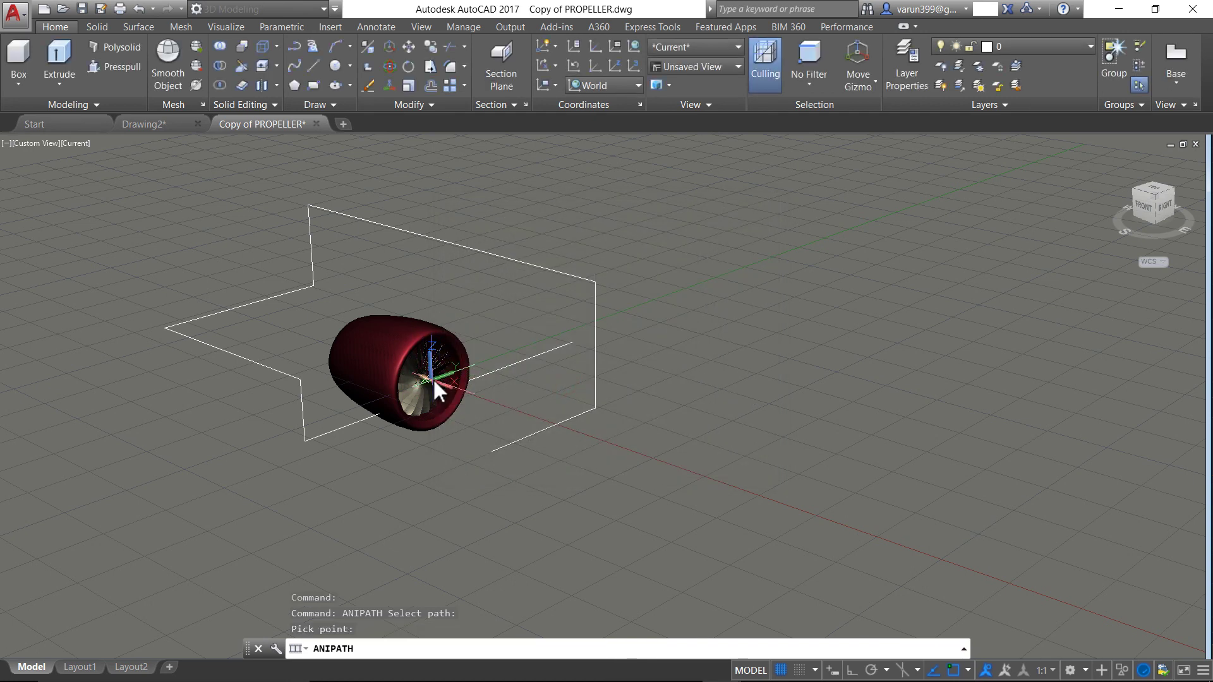
pyautogui.click(433, 380)
pyautogui.click(579, 362)
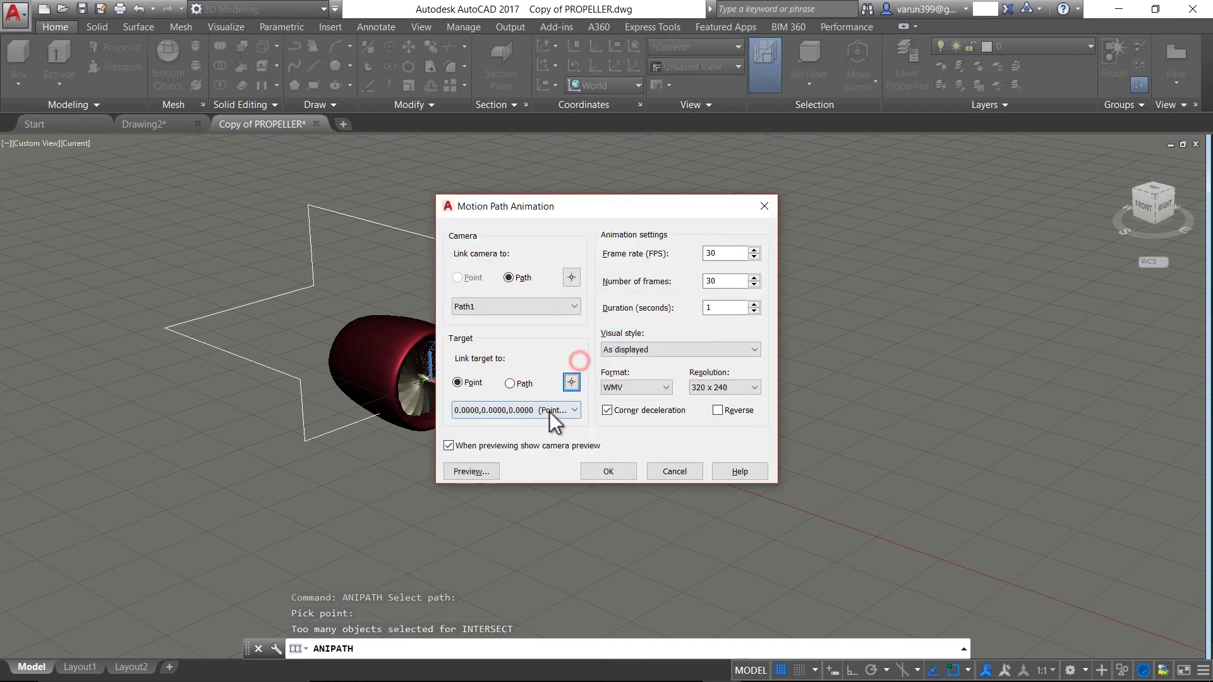
# - Set the animation's frame rate to 60 FPS and its duration to 60 seconds
pyautogui.click(727, 254)
pyautogui.write('60')
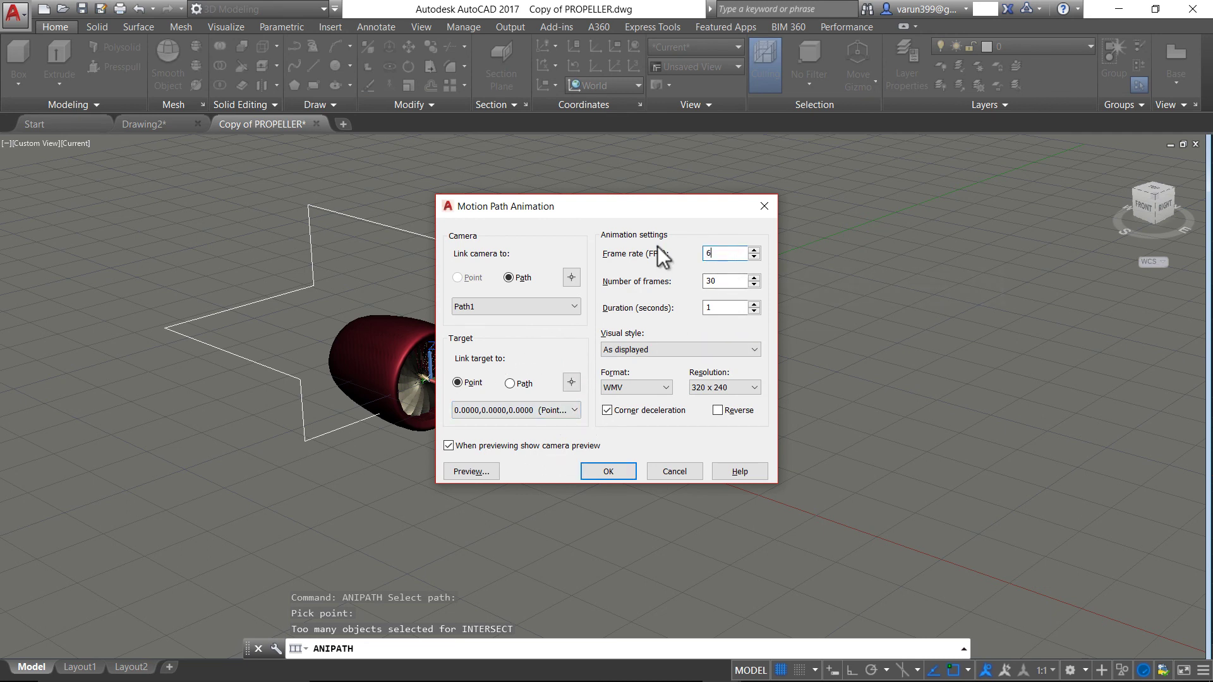
pyautogui.doubleClick(712, 308)
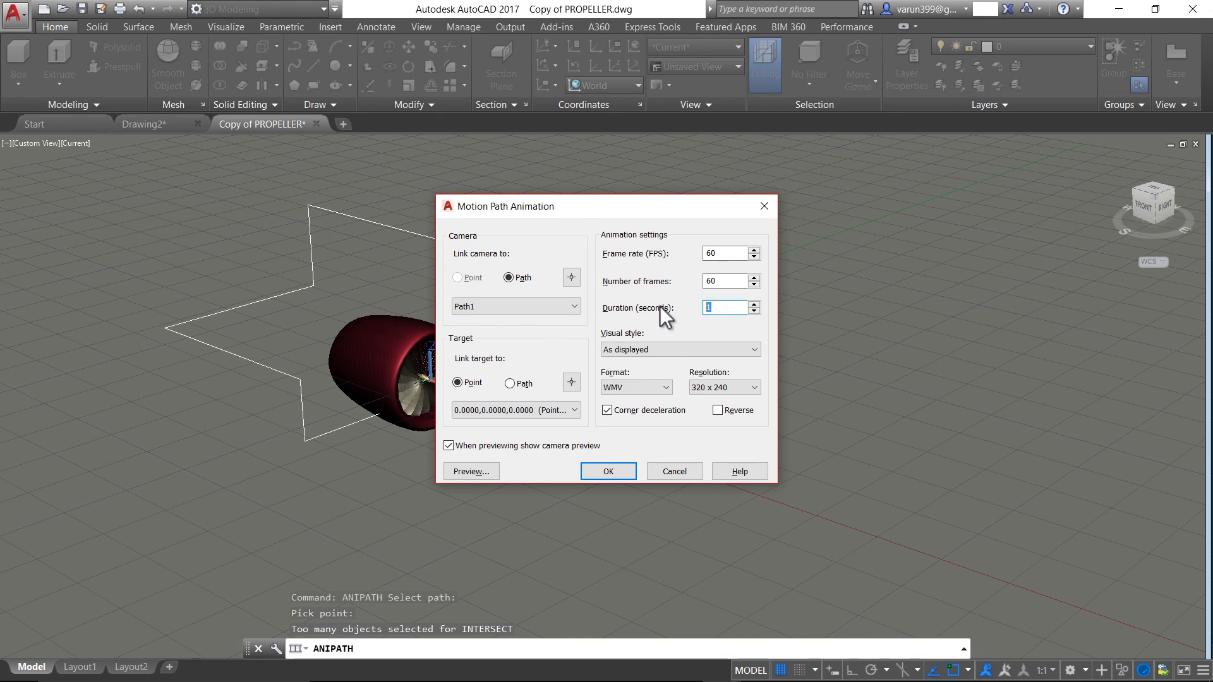
pyautogui.write('60')
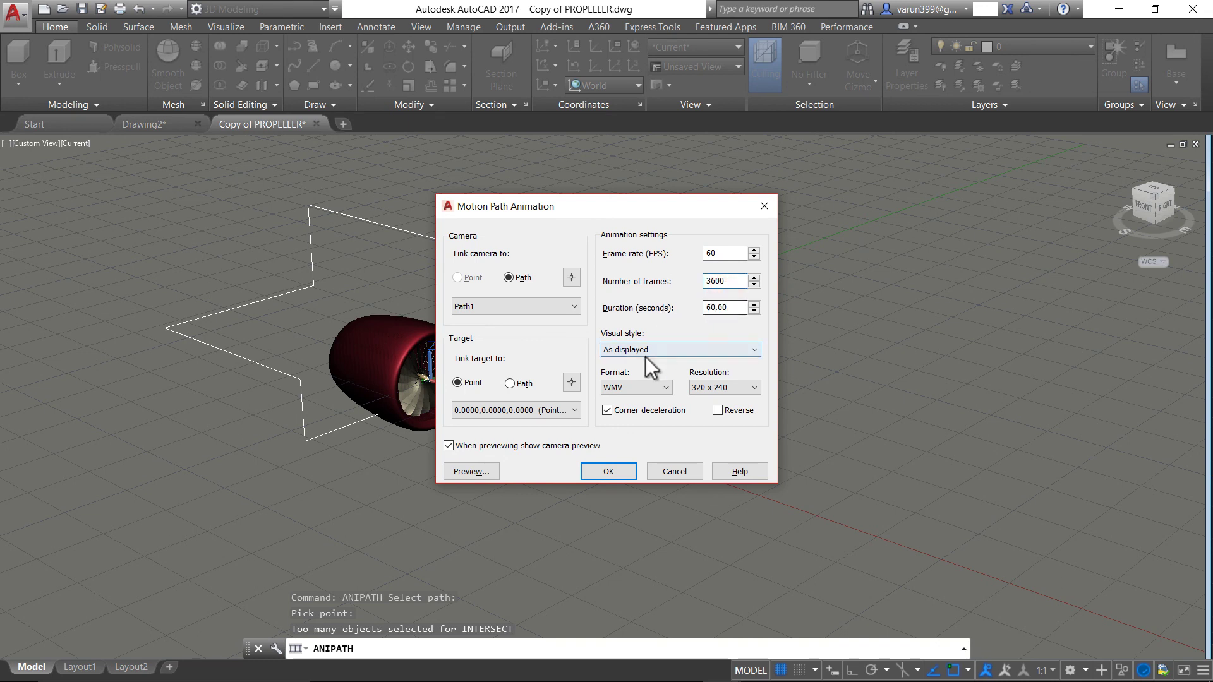
# - Set the engine animation's visual style to Rendered, the output format to AVI and the resolution to 1024 x 768
pyautogui.click(628, 352)
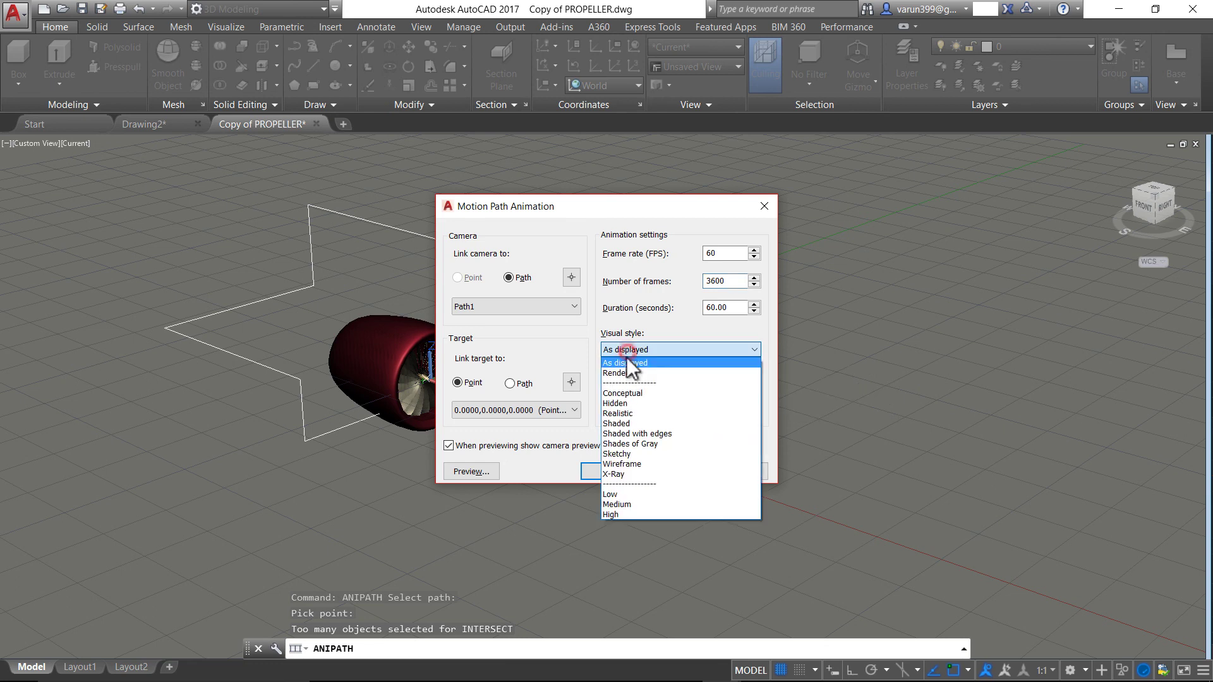
pyautogui.click(625, 372)
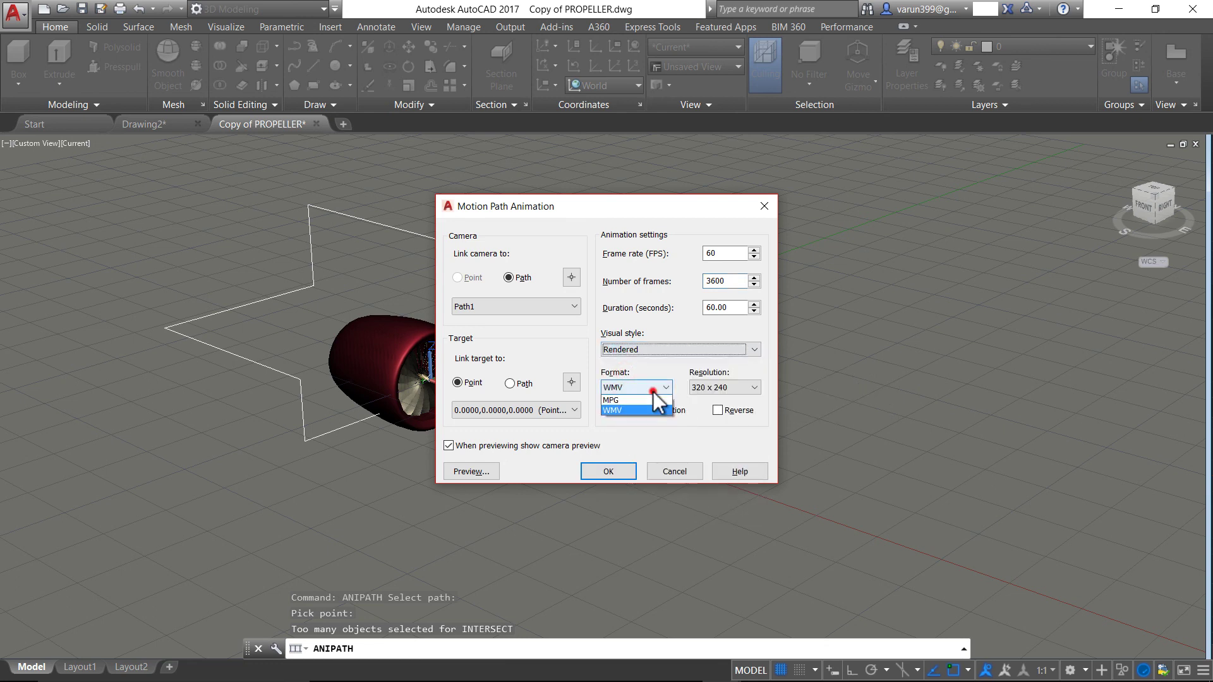
pyautogui.click(645, 407)
pyautogui.click(695, 389)
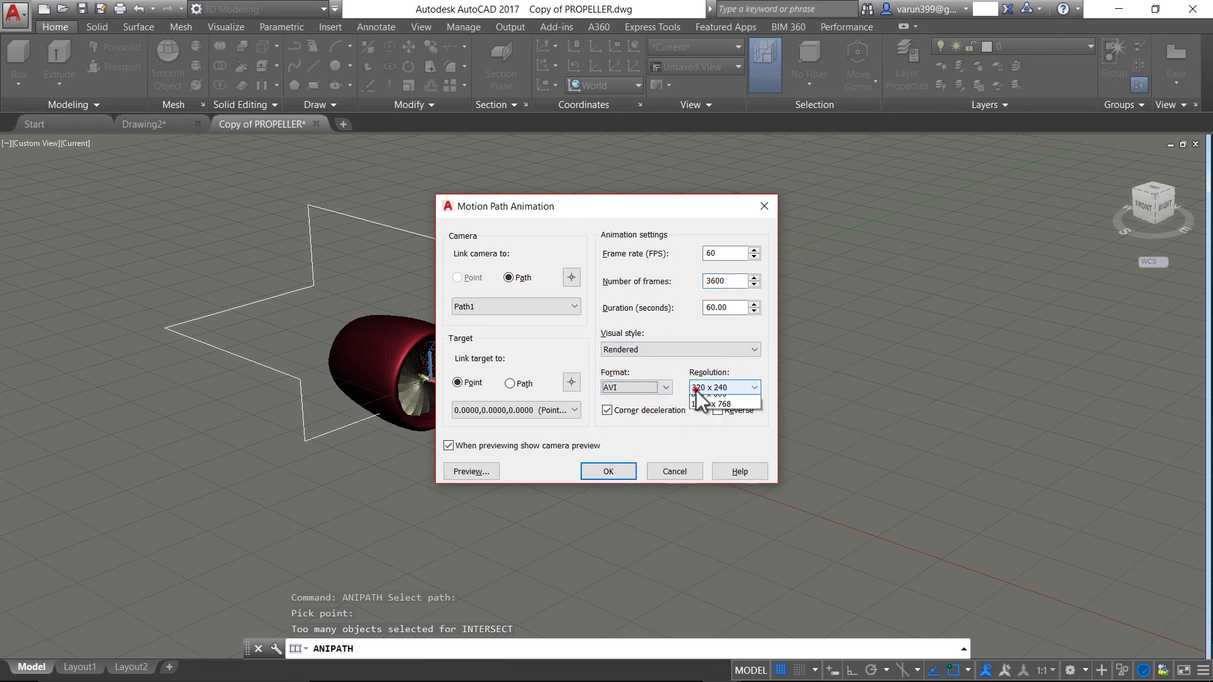
pyautogui.click(696, 444)
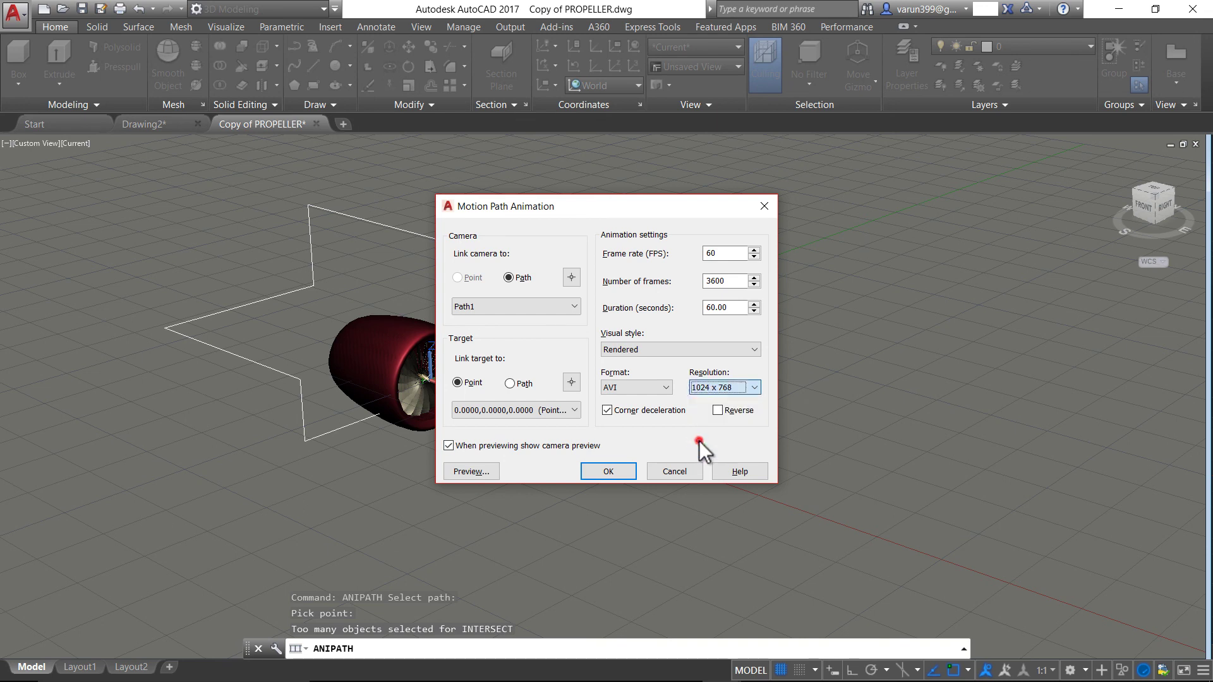
# - Preview the engine animation in an enlarged preview window moved to the upper part of the screen, and close the preview
pyautogui.click(465, 472)
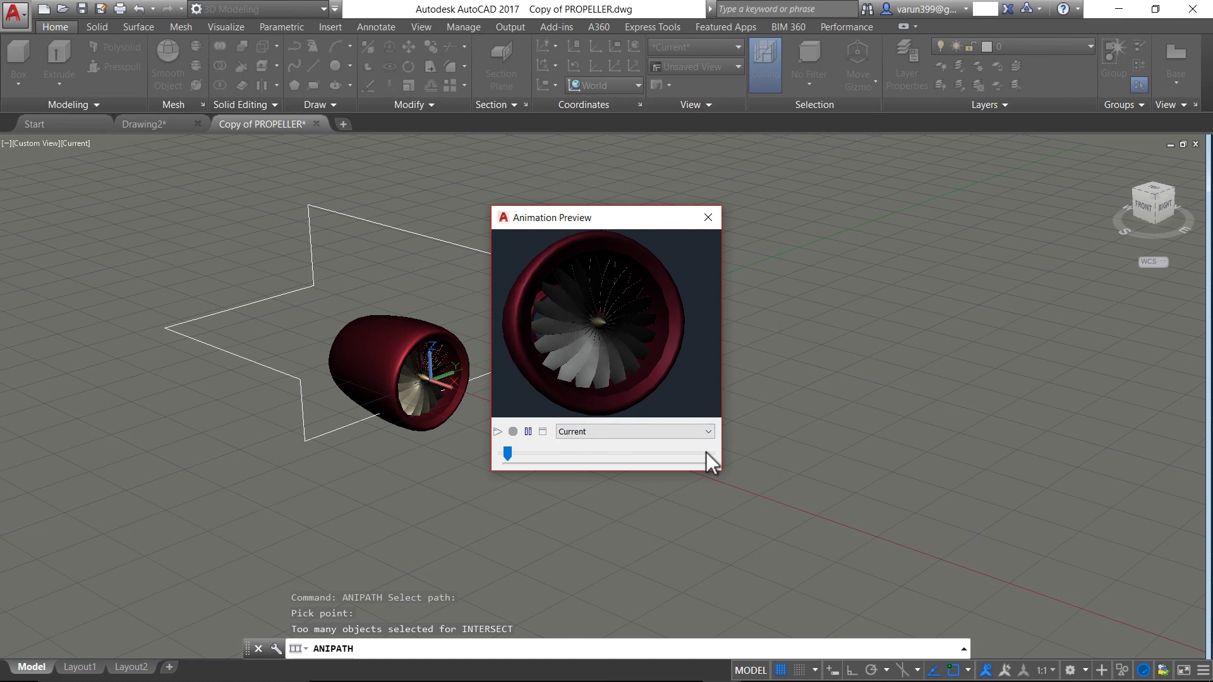
pyautogui.moveTo(721, 471); pyautogui.dragTo(1005, 519)
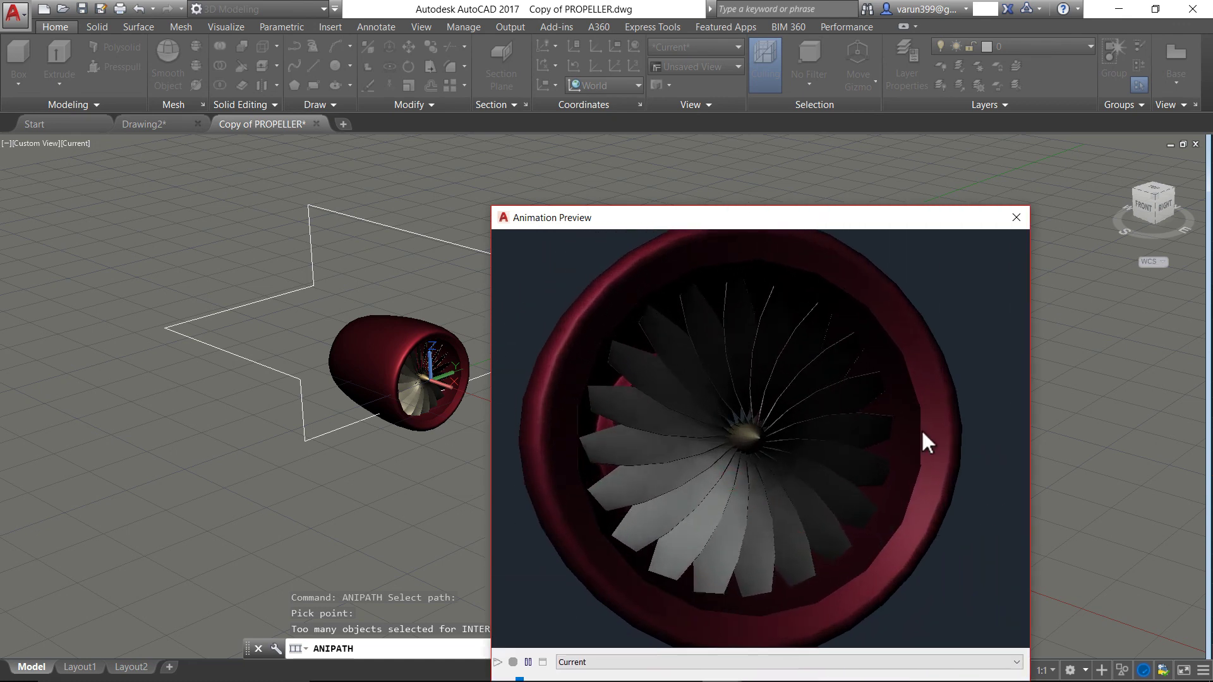
pyautogui.moveTo(737, 219); pyautogui.dragTo(316, 10)
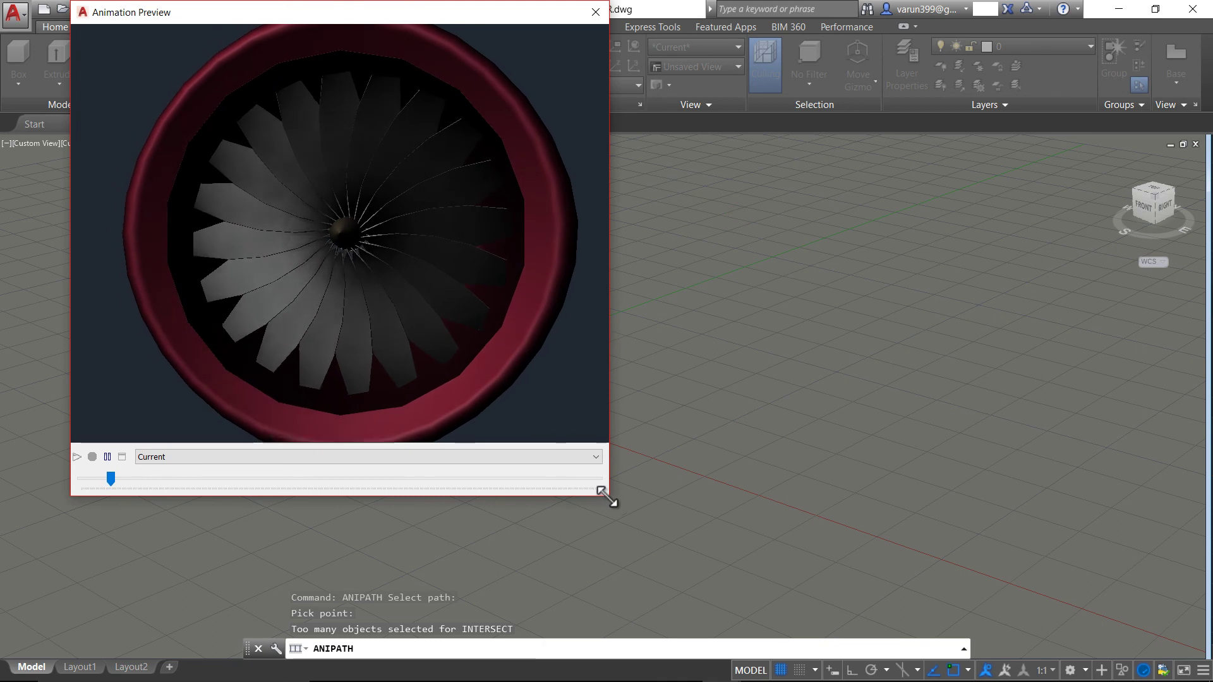
pyautogui.moveTo(605, 493); pyautogui.dragTo(759, 608)
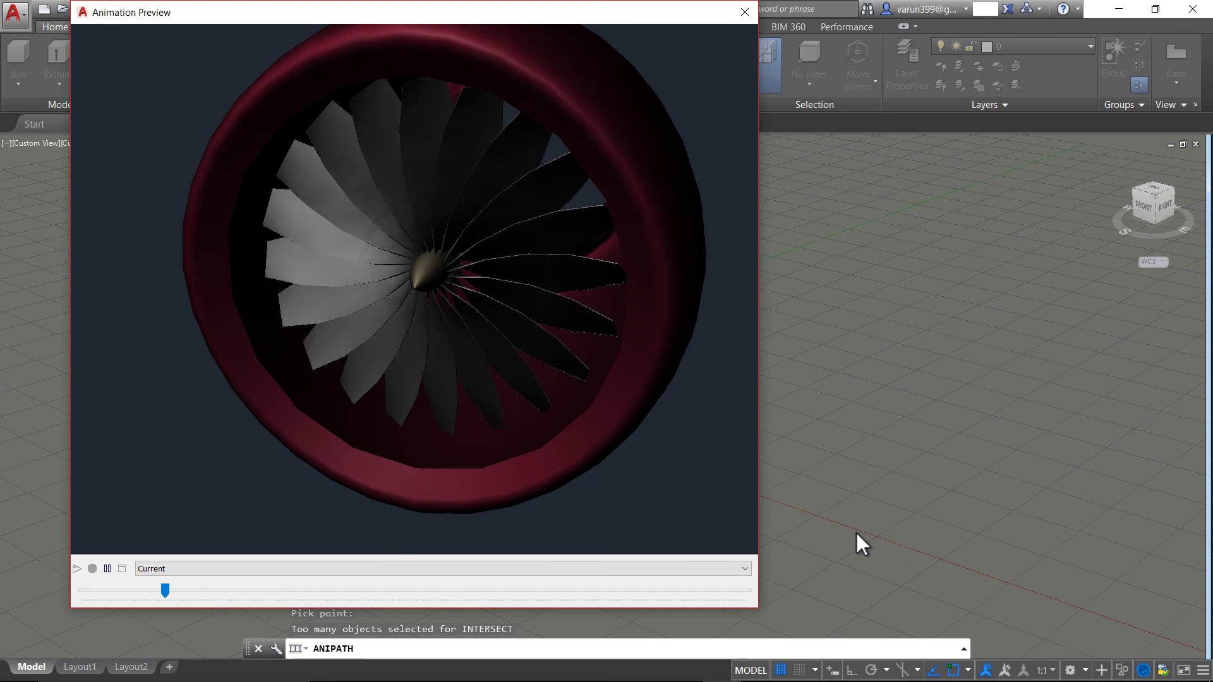
pyautogui.press('Escape')
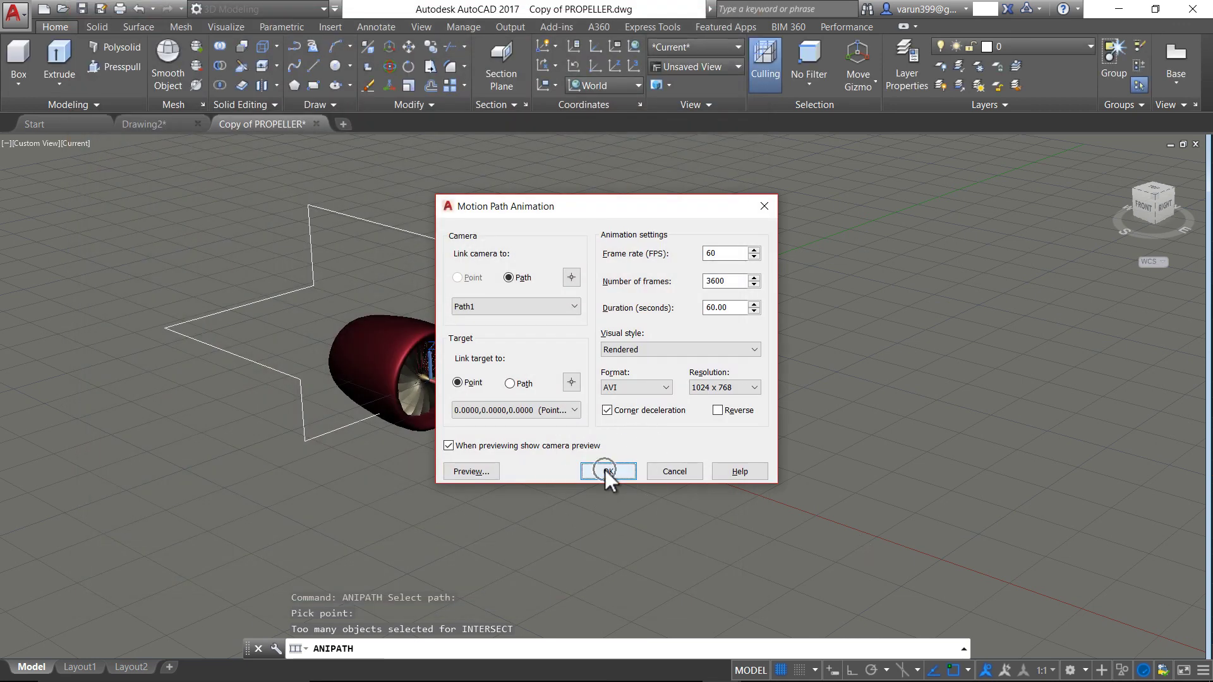